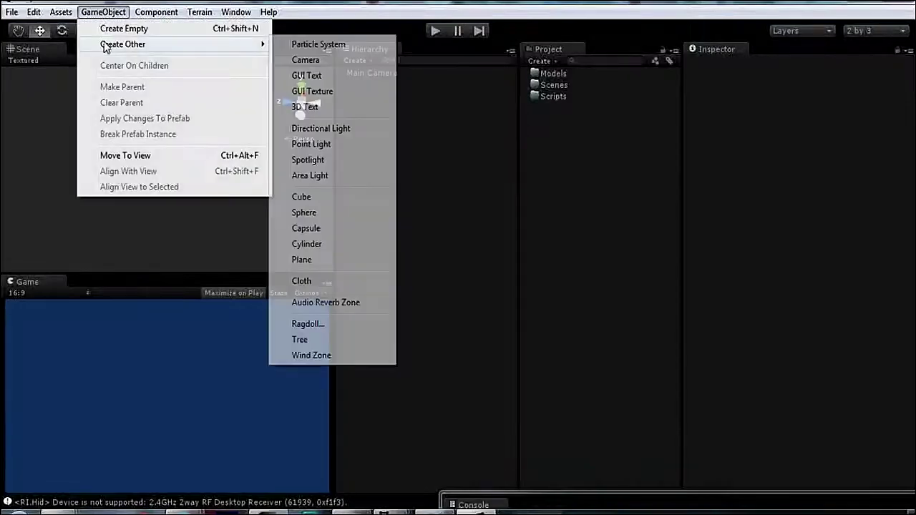
# - Add a plane to the scene and set its position to 0, 0, 0
pyautogui.click(318, 258)
pyautogui.click(726, 116)
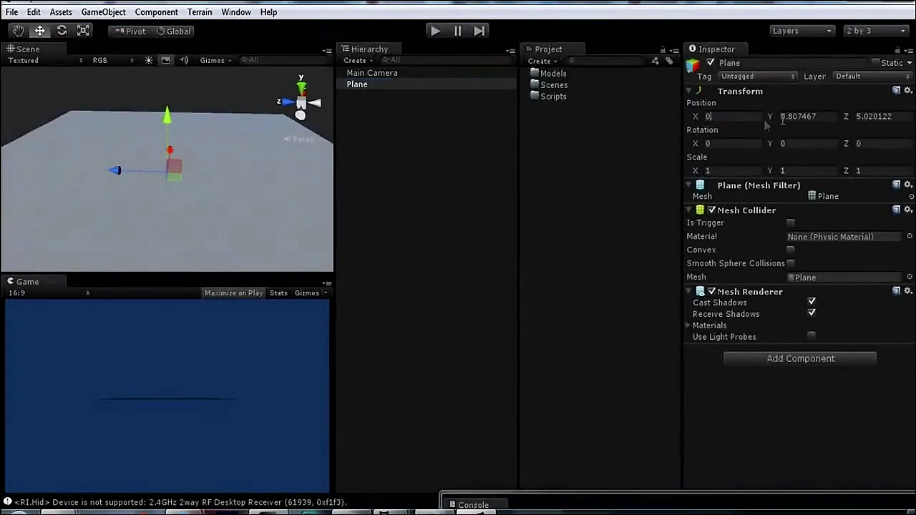
pyautogui.press('0')
pyautogui.press('Tab')
pyautogui.press('0')
pyautogui.press('Tab')
pyautogui.press('0')
pyautogui.press('Return')
pyautogui.moveTo(342, 194); pyautogui.dragTo(145, 174, button='middle')
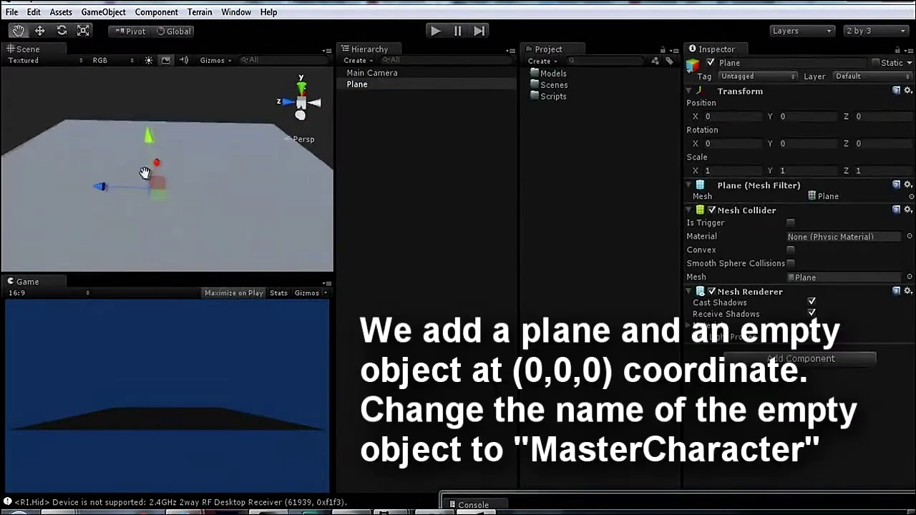
# - Create an empty object and name it MasterCharacter
pyautogui.click(103, 12)
pyautogui.click(131, 27)
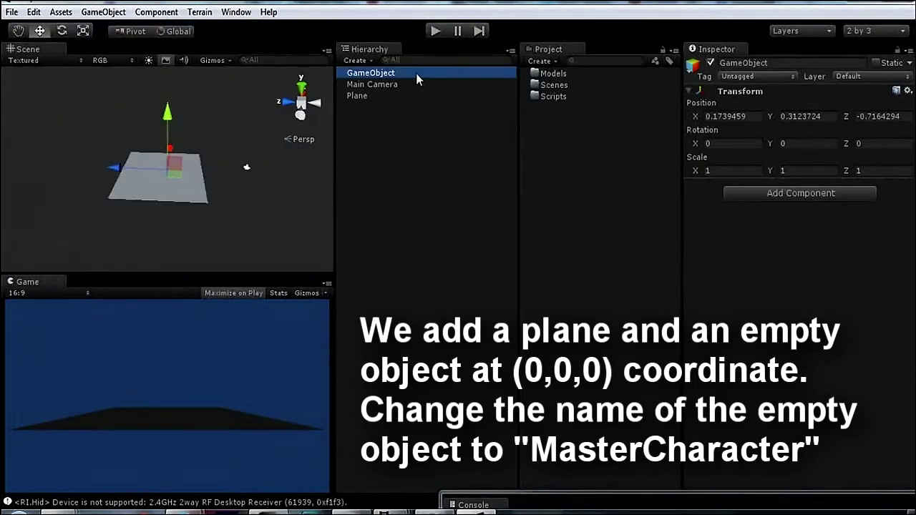
pyautogui.rightClick(416, 73)
pyautogui.click(432, 133)
pyautogui.write('MasterChar')
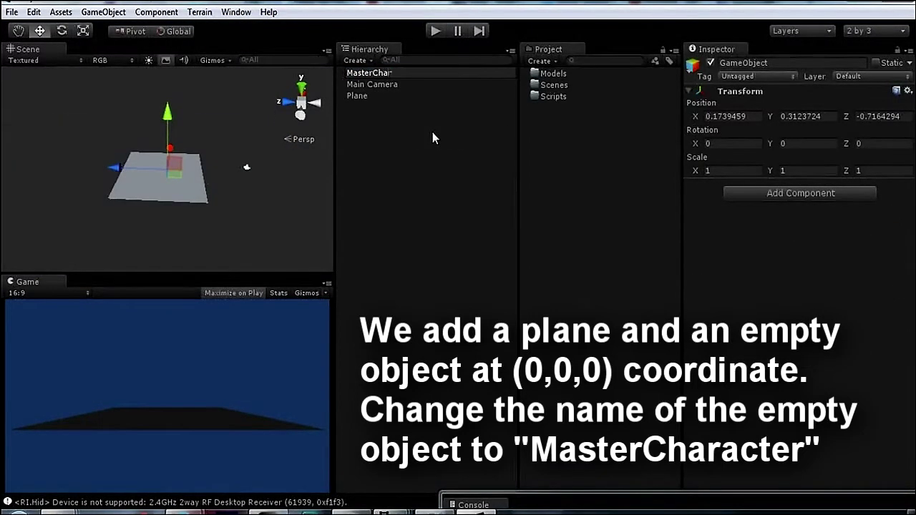
pyautogui.write('acter')
pyautogui.press('Return')
# - Set MasterCharacter's X and Z position to 0
pyautogui.click(358, 74)
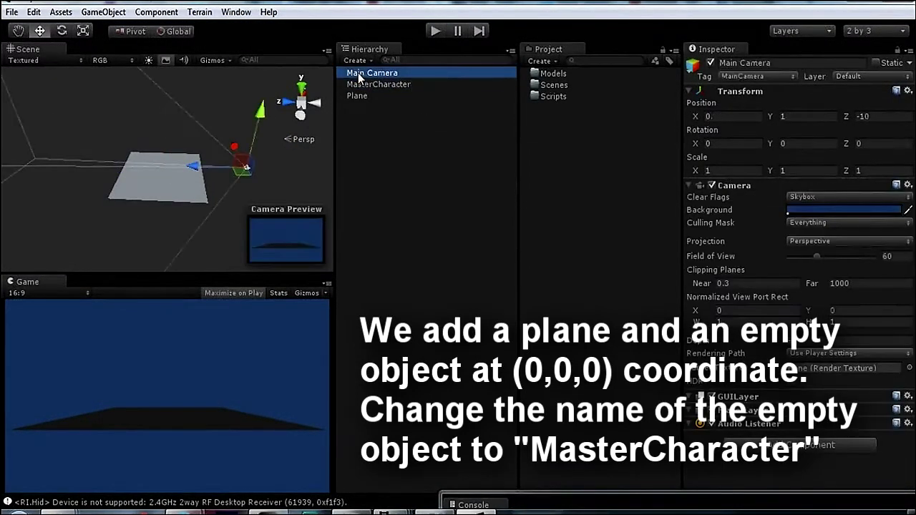
pyautogui.moveTo(170, 203); pyautogui.dragTo(179, 214, button='right')
pyautogui.click(378, 85)
pyautogui.click(730, 116)
pyautogui.write('0')
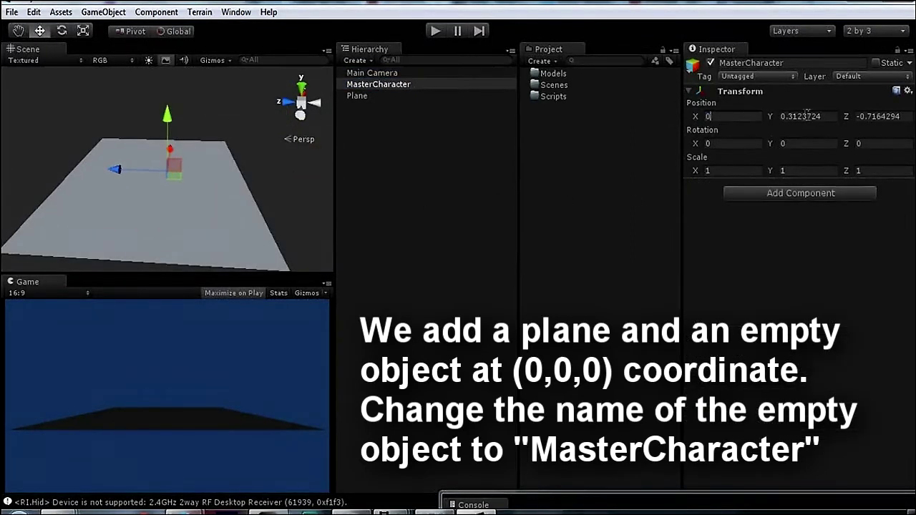
pyautogui.click(888, 116)
pyautogui.write('0')
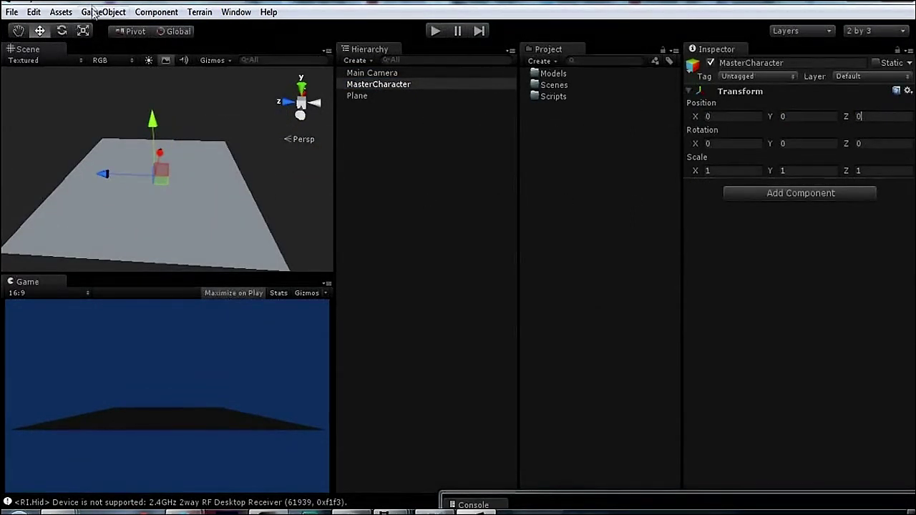
# - Add a cube primitive to the scene
pyautogui.click(93, 12)
pyautogui.click(362, 191)
pyautogui.click(730, 116)
# - Zero the cube's X and Z, lift it to Y 0.5, and scale up the plane
pyautogui.write('0')
pyautogui.click(806, 116)
pyautogui.write('0')
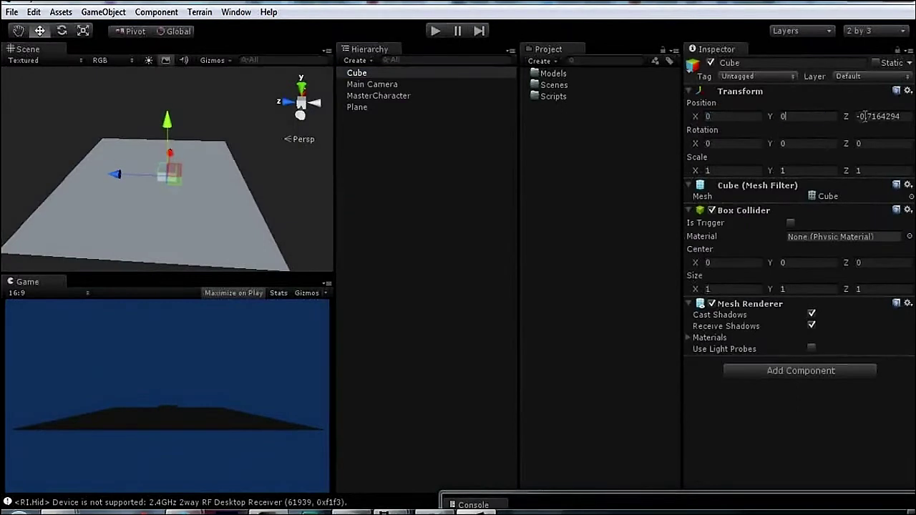
pyautogui.click(864, 116)
pyautogui.write('0')
pyautogui.click(301, 113)
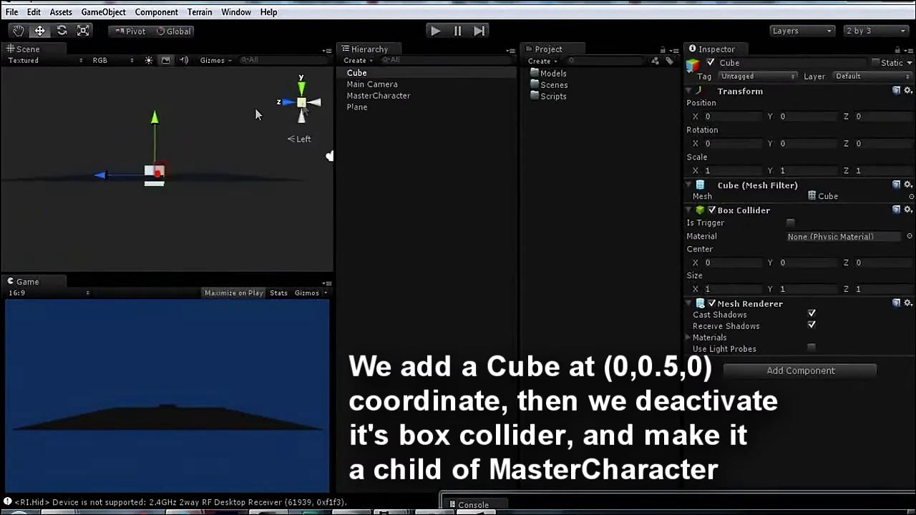
pyautogui.moveTo(142, 143)
pyautogui.mouseDown()
pyautogui.moveTo(143, 120)
pyautogui.moveTo(179, 208)
pyautogui.moveTo(236, 168)
pyautogui.mouseUp()
pyautogui.click(302, 103)
pyautogui.click(208, 210)
pyautogui.press('r')
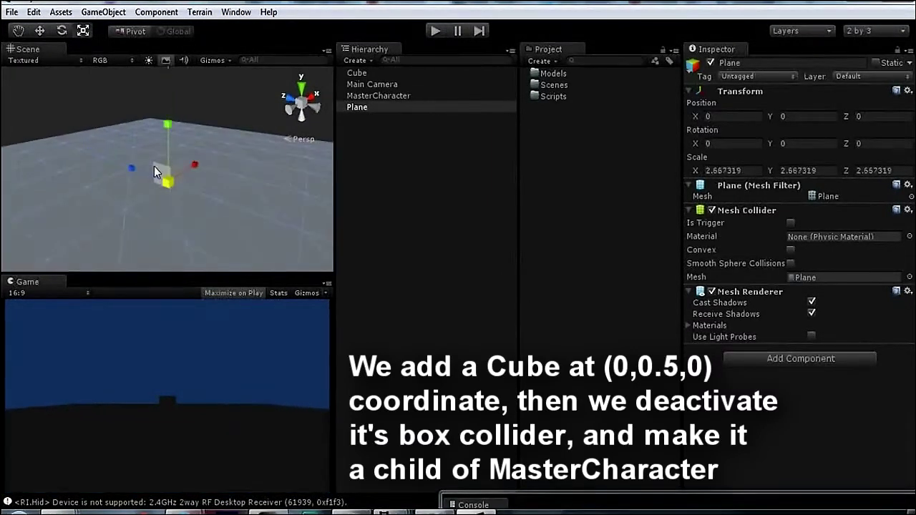
# - Turn off the cube's Box Collider and make it a child of MasterCharacter
pyautogui.click(161, 173)
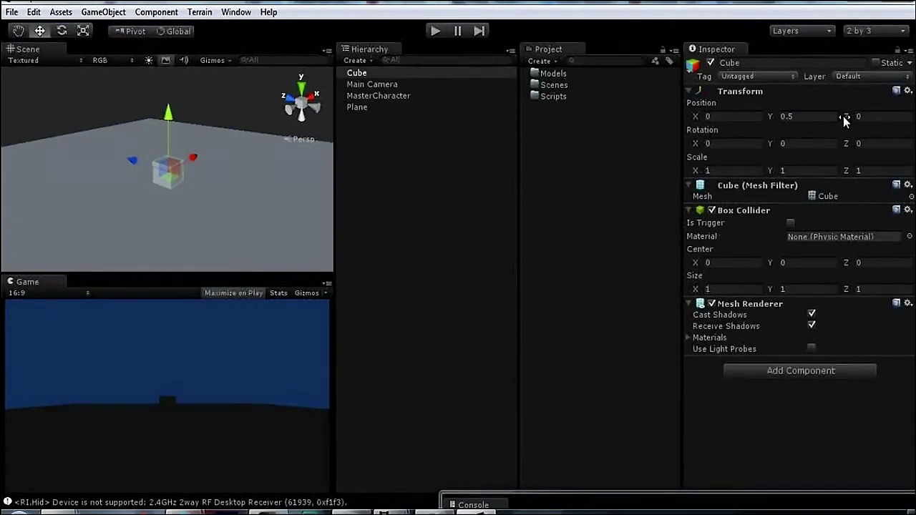
pyautogui.click(711, 211)
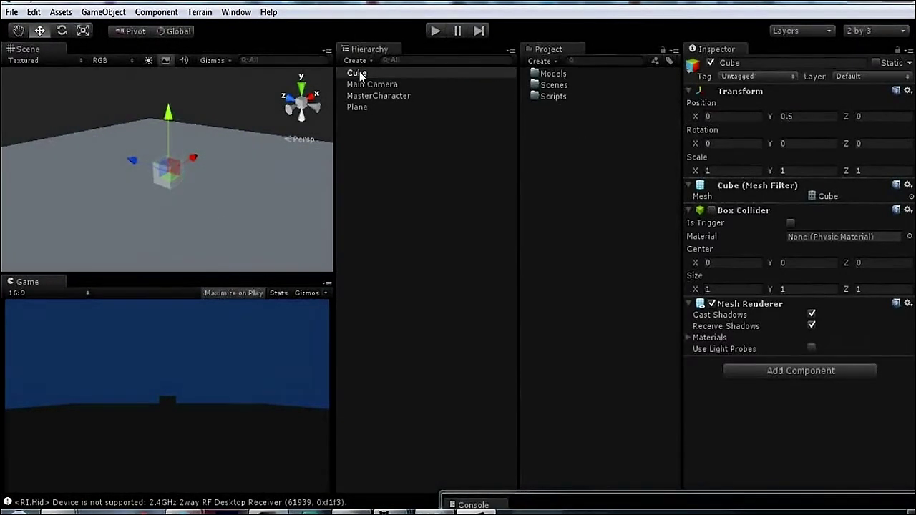
pyautogui.moveTo(359, 73); pyautogui.dragTo(361, 97)
pyautogui.click(379, 85)
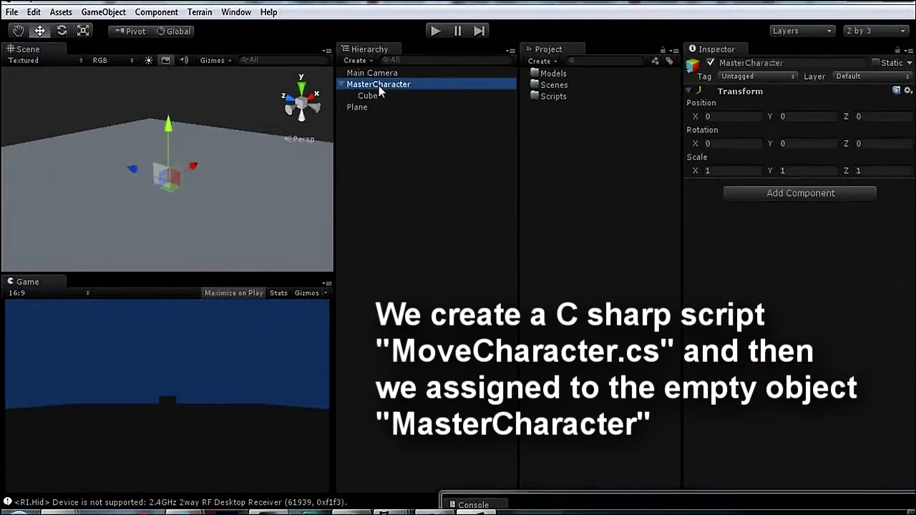
# - Create a MoveCharacter C# script in the Scripts folder and open it in the editor
pyautogui.click(542, 95)
pyautogui.rightClick(542, 96)
pyautogui.moveTo(581, 103)
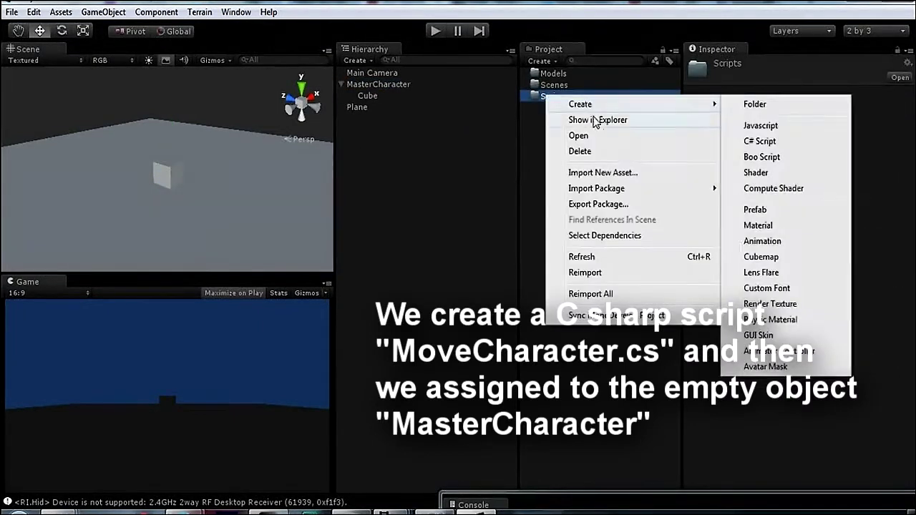
pyautogui.click(779, 142)
pyautogui.write('MoveCharacter')
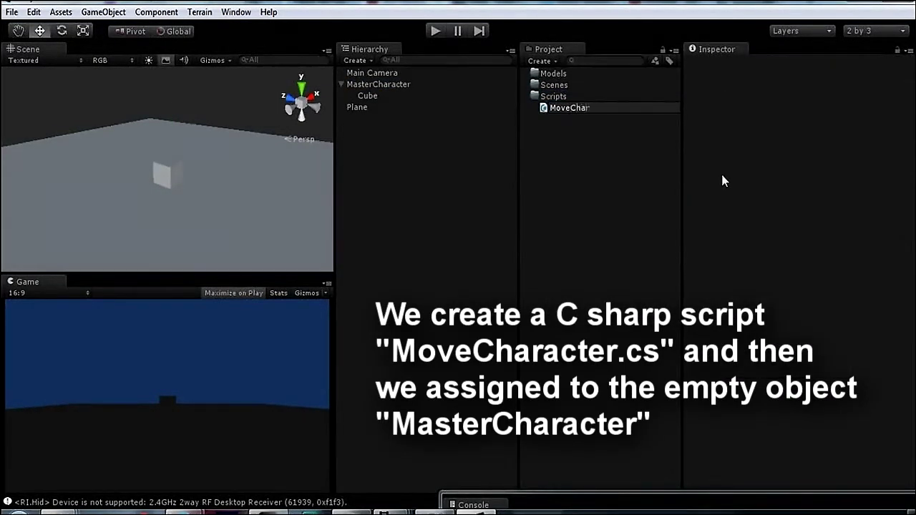
pyautogui.press('Return')
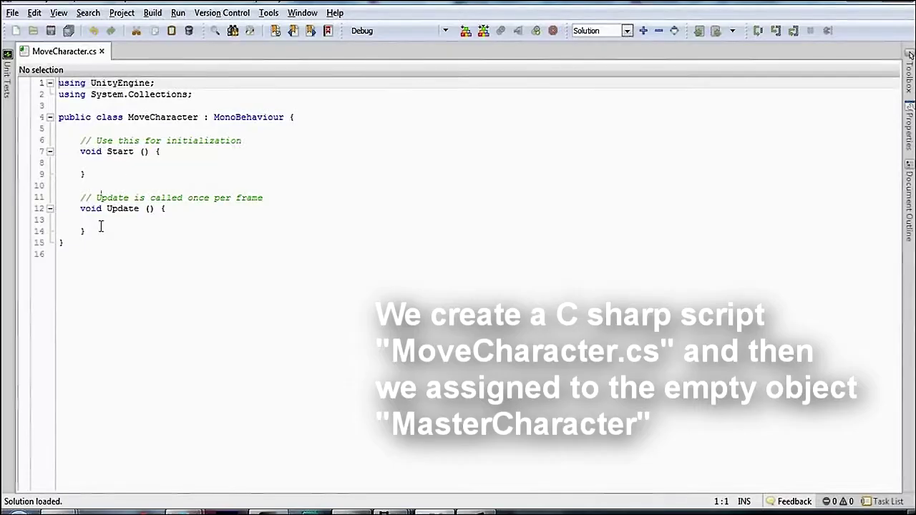
pyautogui.click(93, 220)
# - In Update, add if (Input.GetKey(KeyCode.UpArrow)) { transform.Translate(Vector3.forward); }
pyautogui.write('if(')
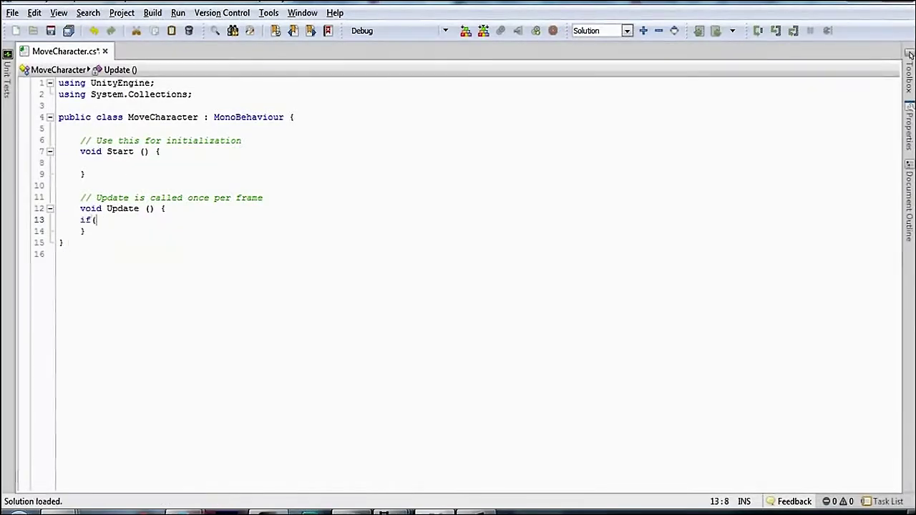
pyautogui.write('Input.')
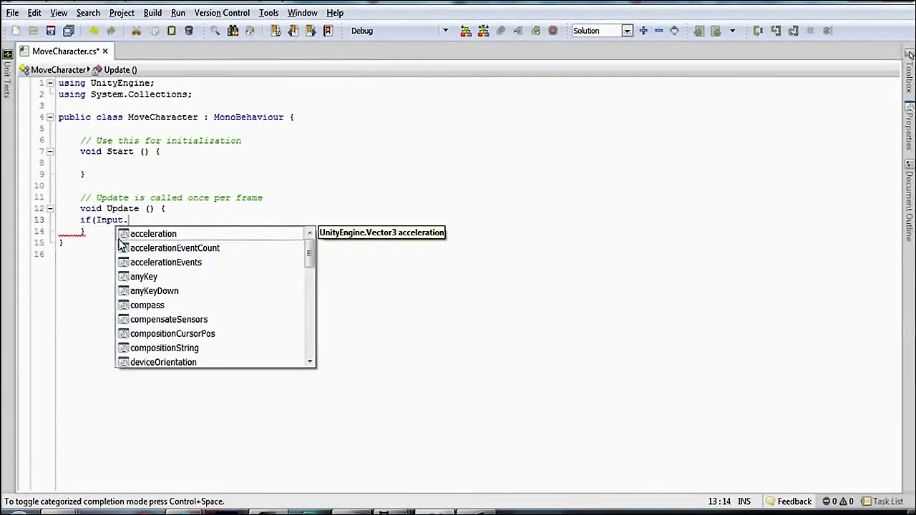
pyautogui.write('GetKey(KeyCode.')
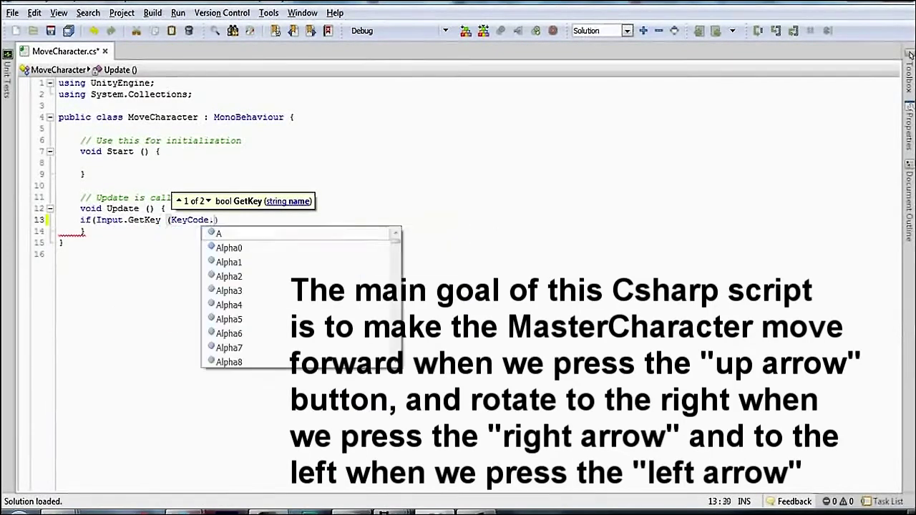
pyautogui.write('UpArr')
pyautogui.write(')')
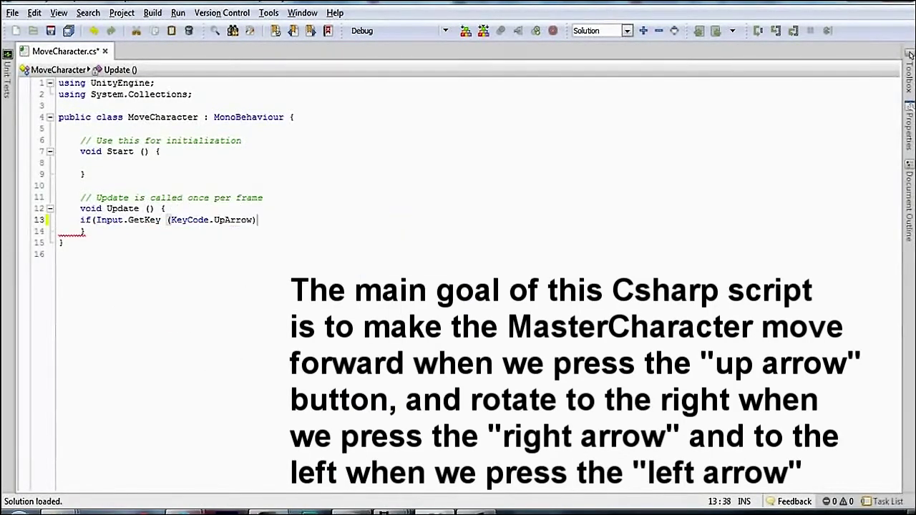
pyautogui.write(';')
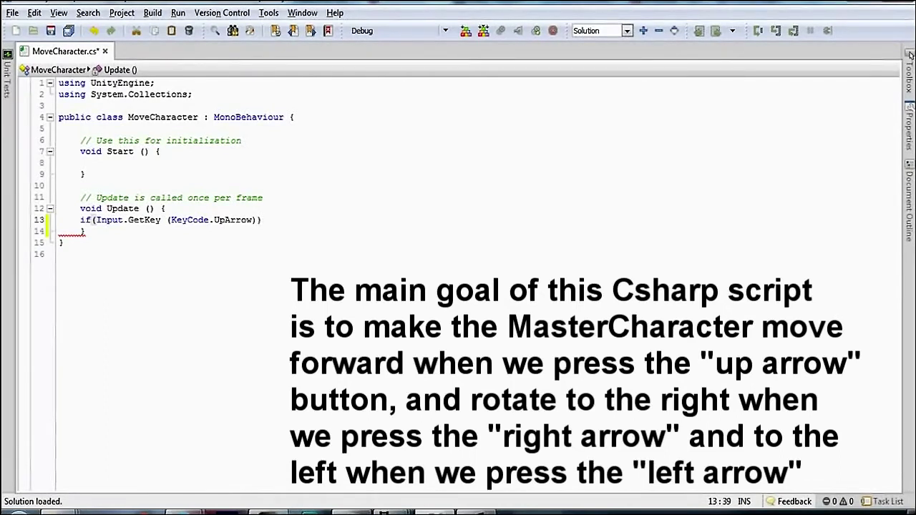
pyautogui.write('{')
pyautogui.press('Return')
pyautogui.press('Return')
pyautogui.write('}')
pyautogui.press('Up')
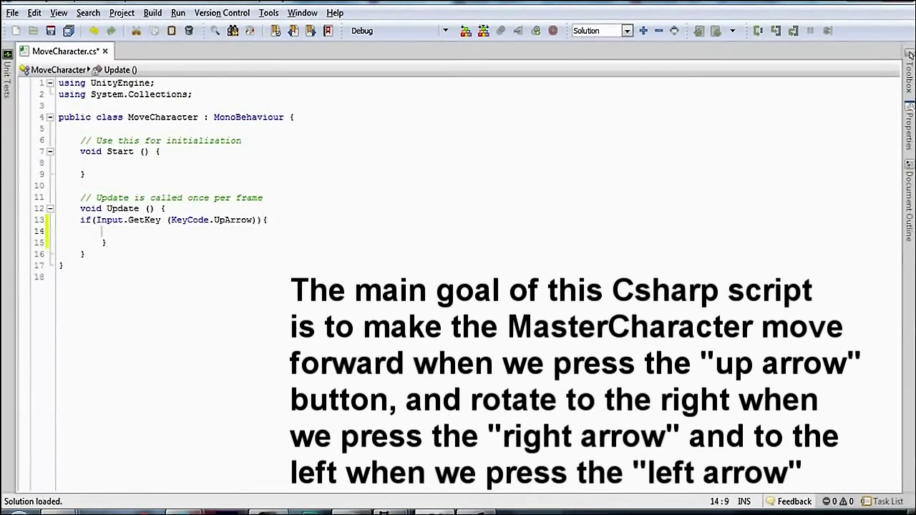
pyautogui.write('transform.')
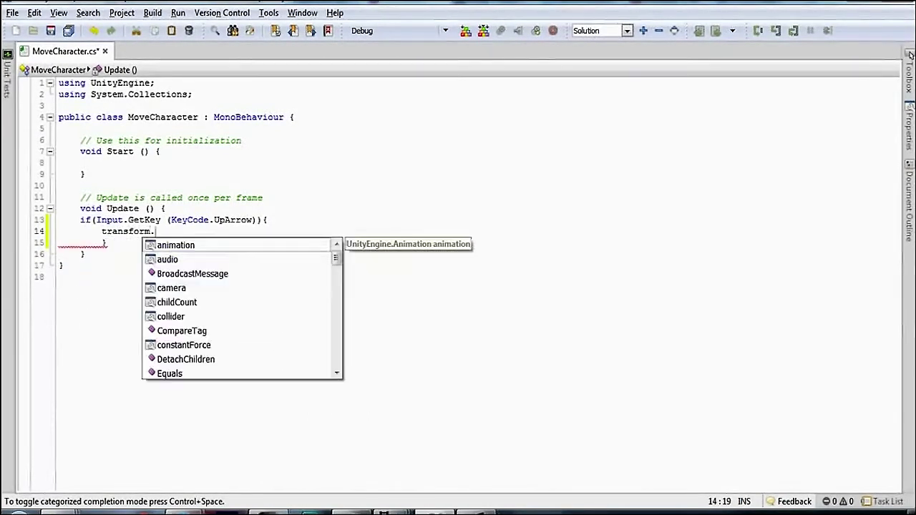
pyautogui.write('Translate (')
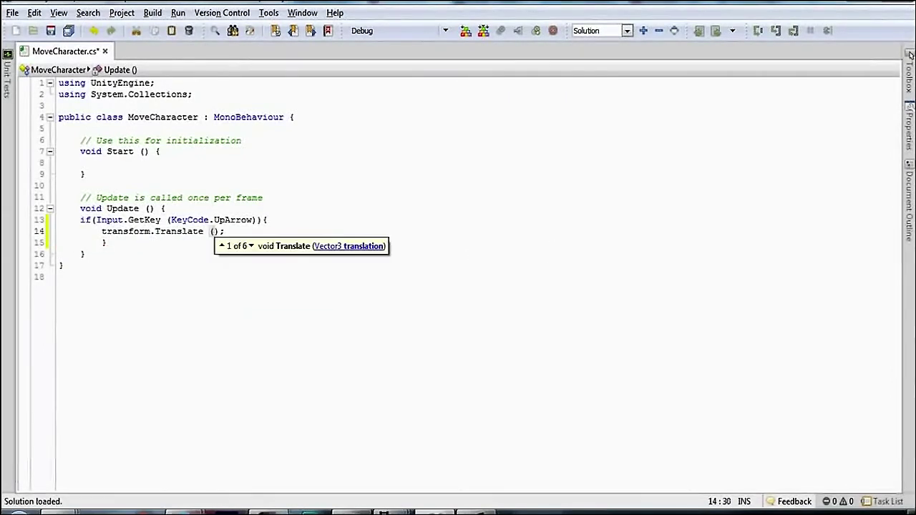
pyautogui.write('Vector3.forward')
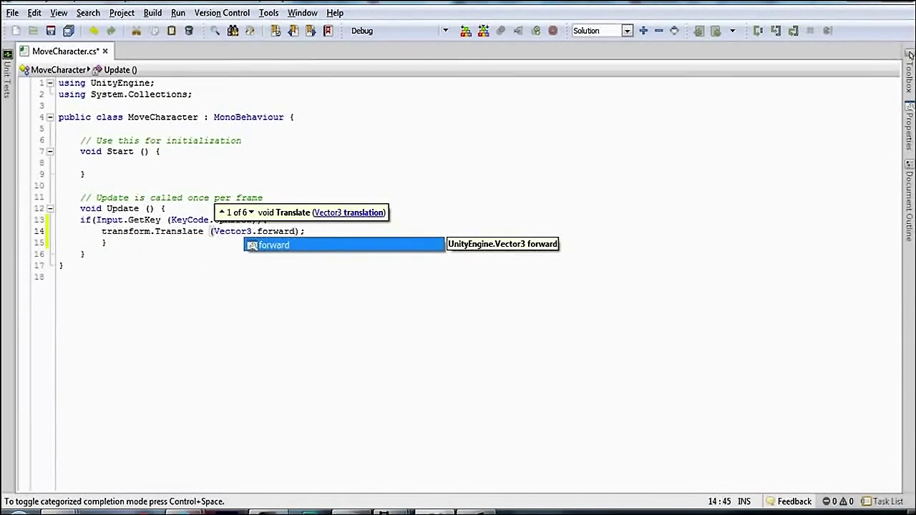
pyautogui.write(');')
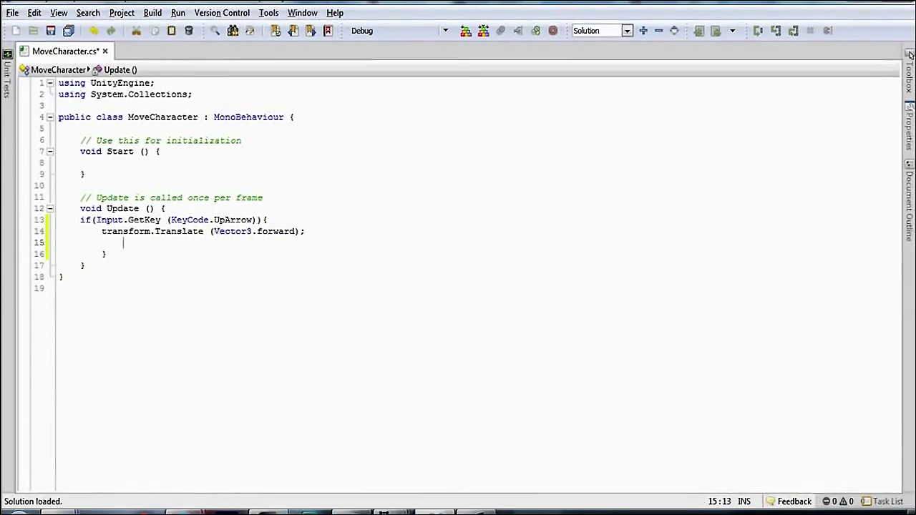
pyautogui.write('}}')
# - Add an if (Input.GetKey(KeyCode.LeftArrow)) block calling transform.Rotate(Vector3.down), then begin a new if
pyautogui.press('BackSpace')
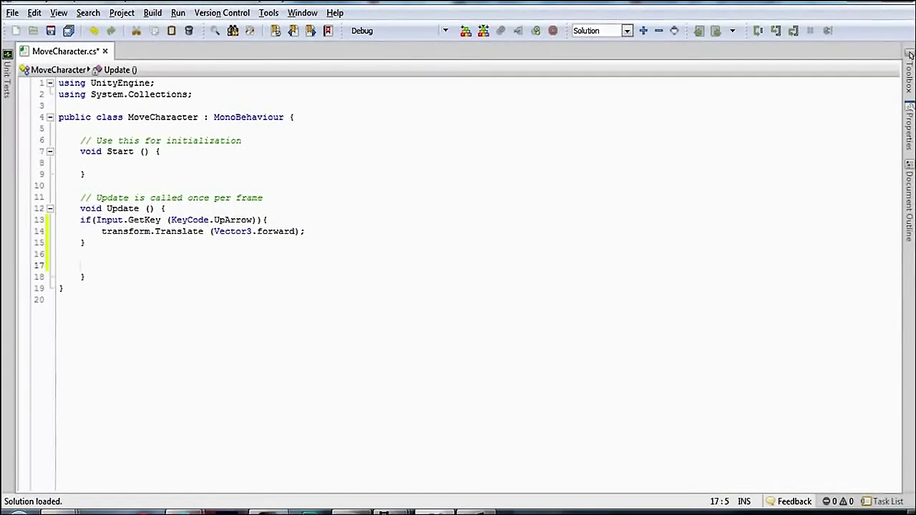
pyautogui.write('if(Input')
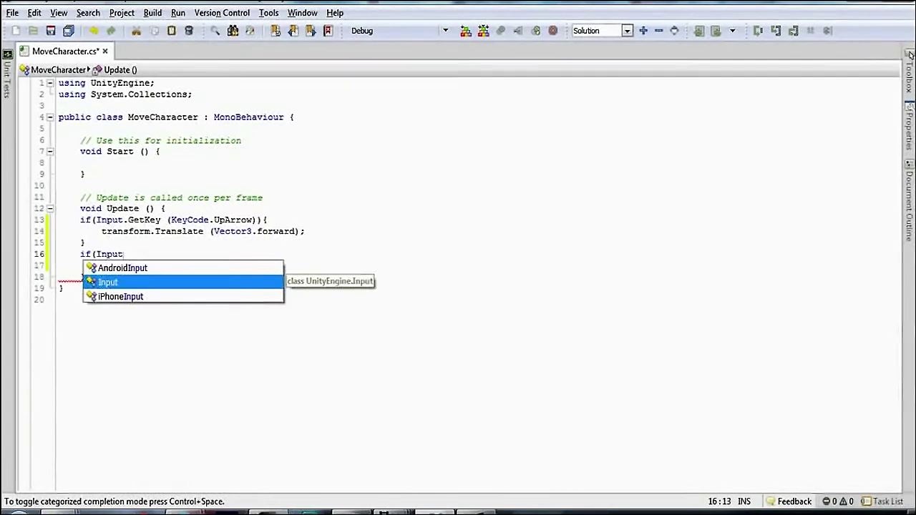
pyautogui.write('.GetKey (Ke')
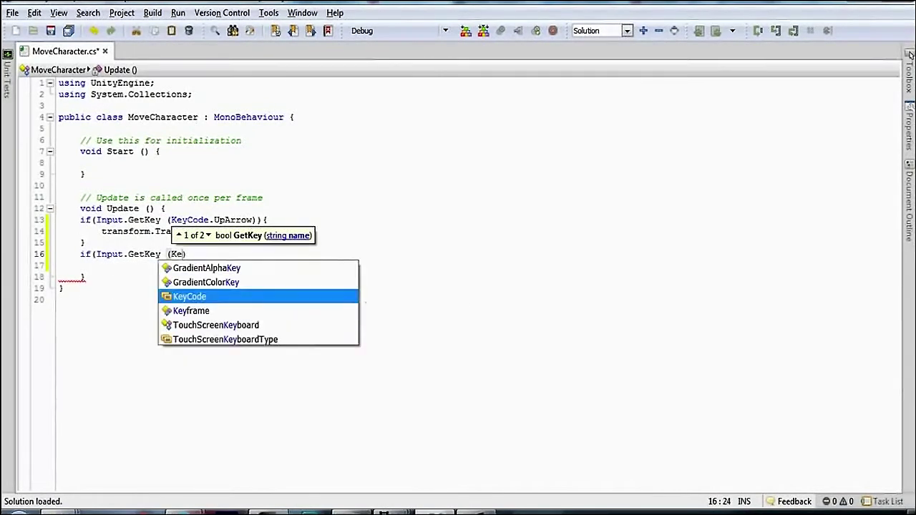
pyautogui.write('yCOd')
pyautogui.press('BackSpace')
pyautogui.press('BackSpace')
pyautogui.write('ode.Left')
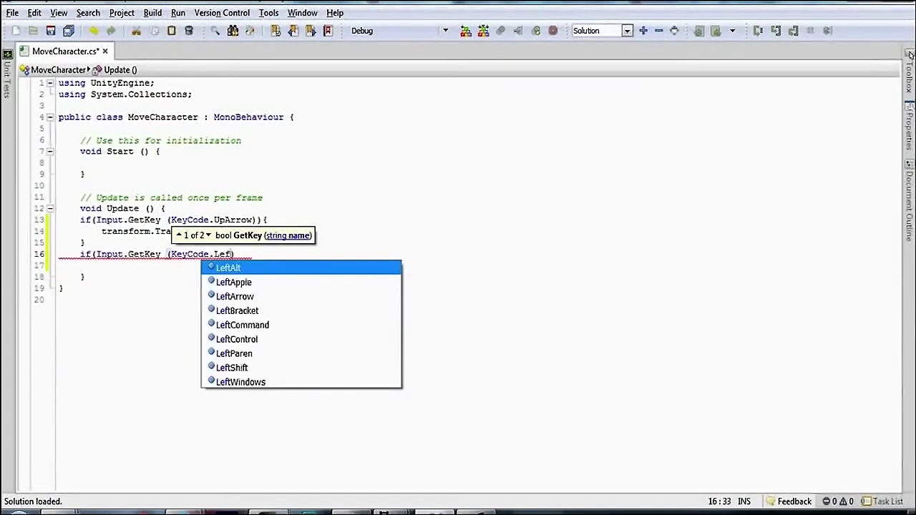
pyautogui.write('Arrow))')
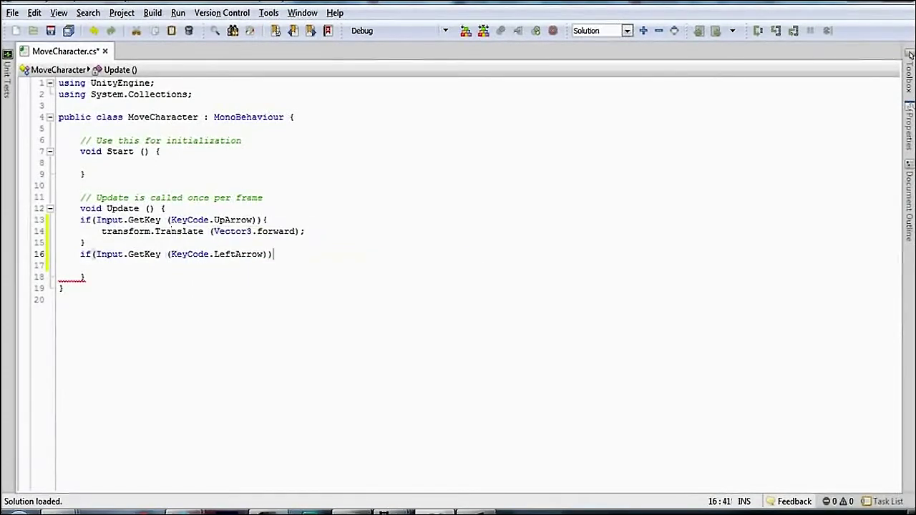
pyautogui.write('}')
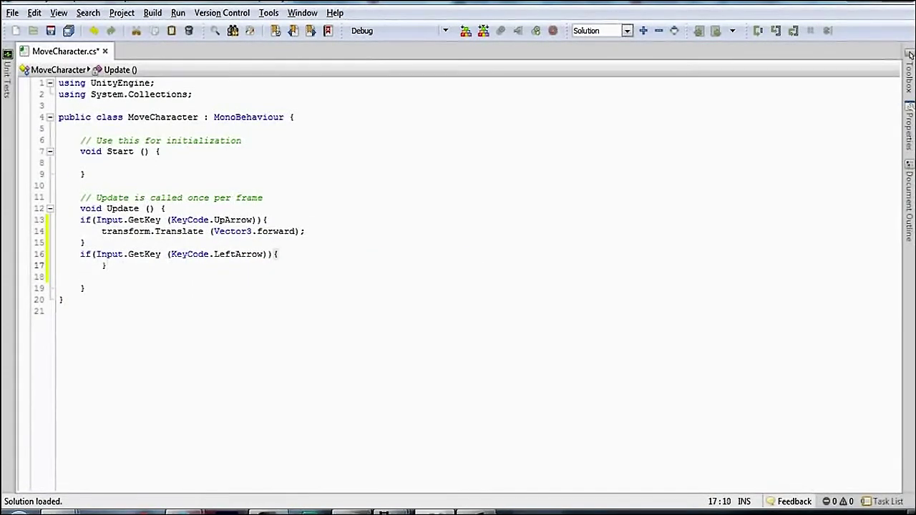
pyautogui.press('Up')
pyautogui.press('End')
pyautogui.write('tran')
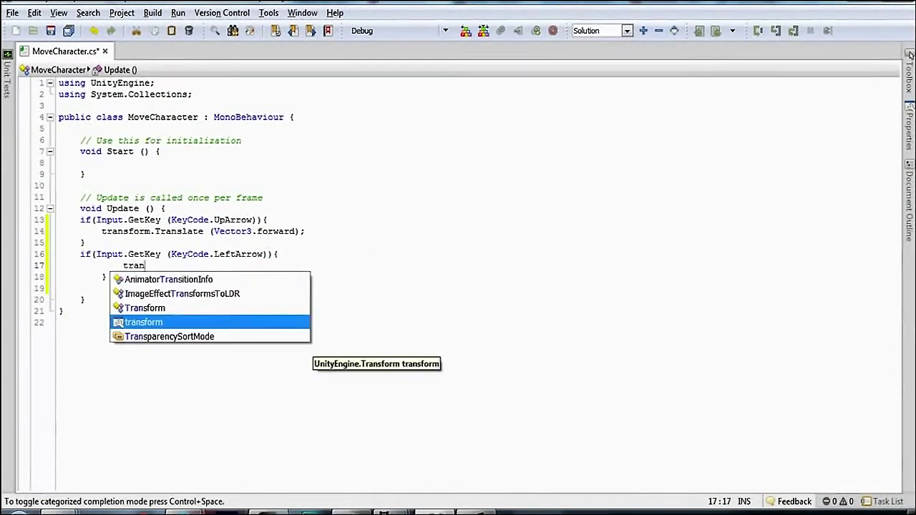
pyautogui.write('sform.Rotate ')
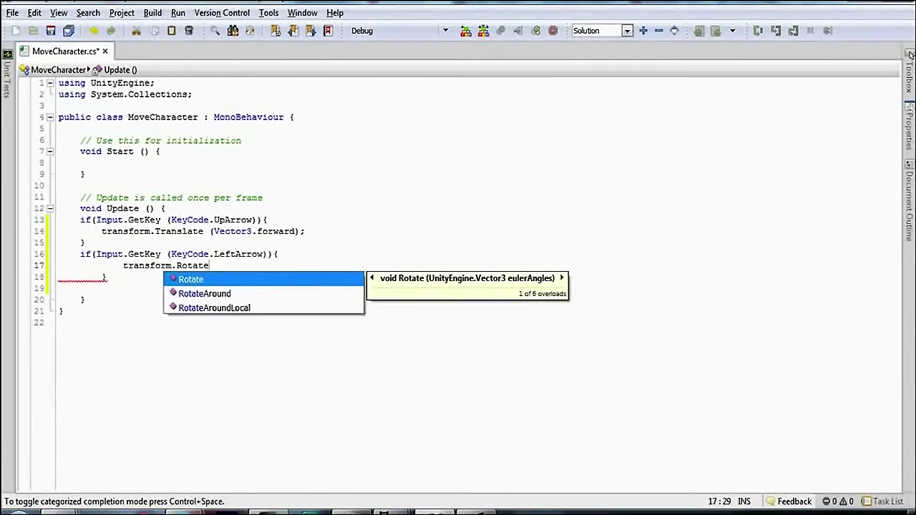
pyautogui.write('(Vector3.')
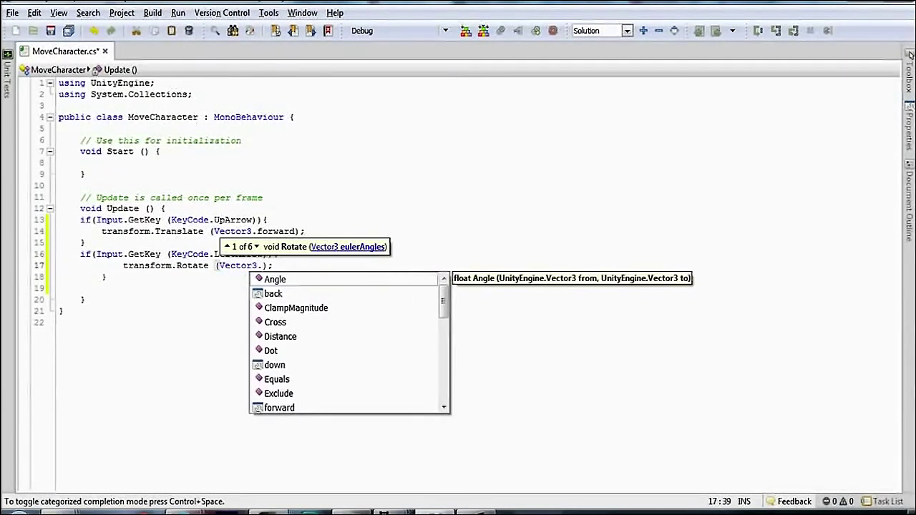
pyautogui.write('down); } ')
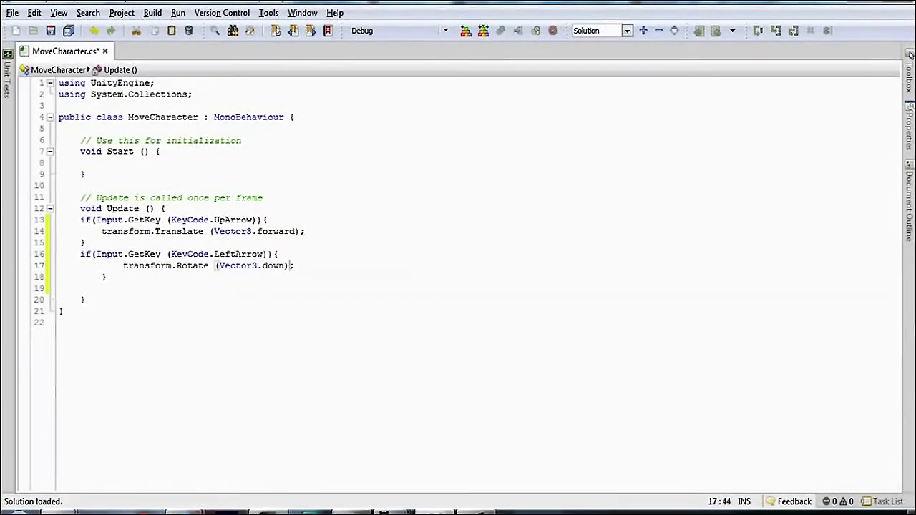
pyautogui.write('if')
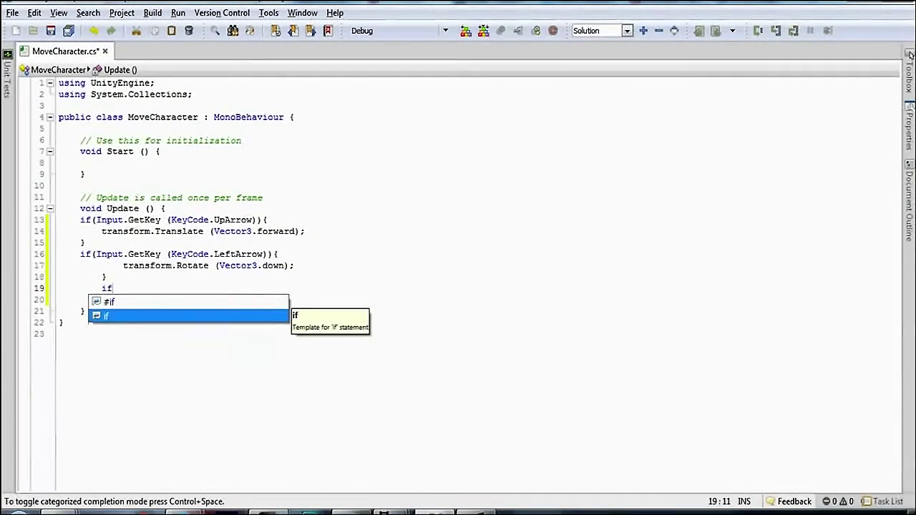
pyautogui.write('(')
# - Complete the if (Input.GetKey(KeyCode.RightArrow)) block with transform.Rotate(Vector3.up) inside
pyautogui.press('Tab')
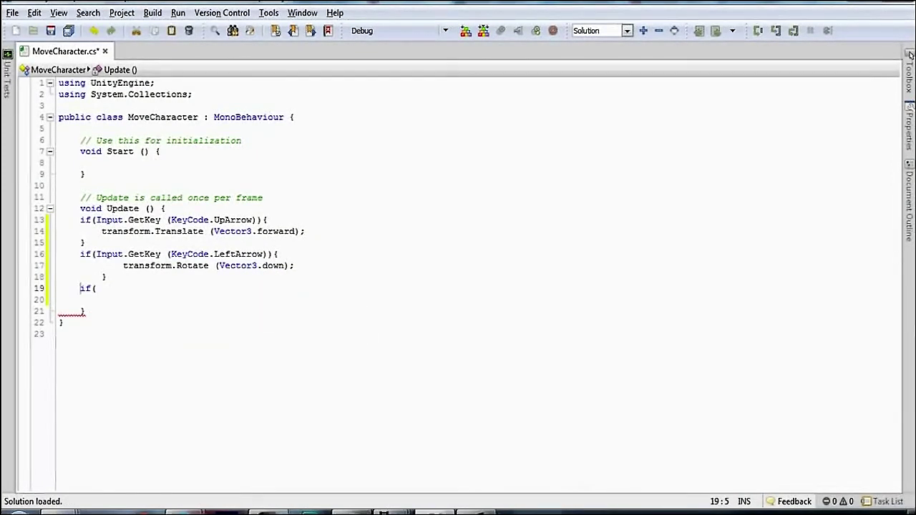
pyautogui.write('Input.')
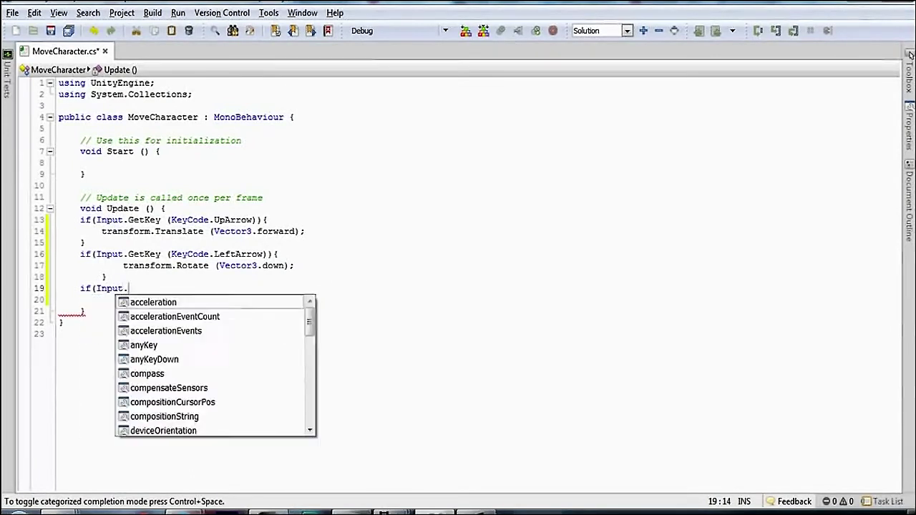
pyautogui.write('GetKey (Key')
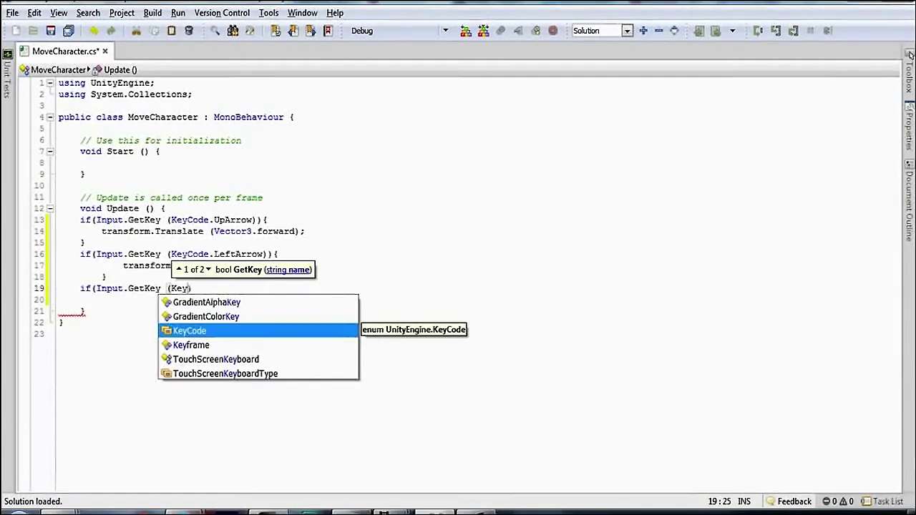
pyautogui.write('Code.RightA')
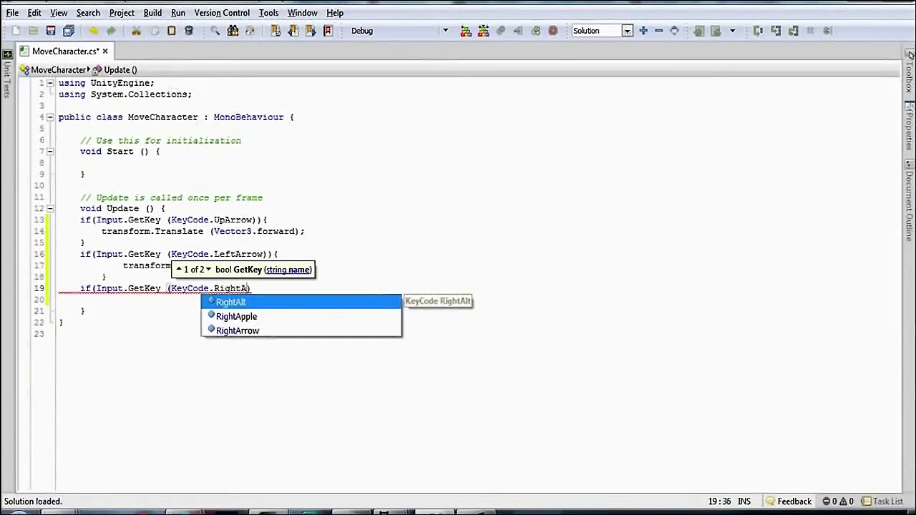
pyautogui.write('rrow)')
pyautogui.press('Return')
pyautogui.press('Return')
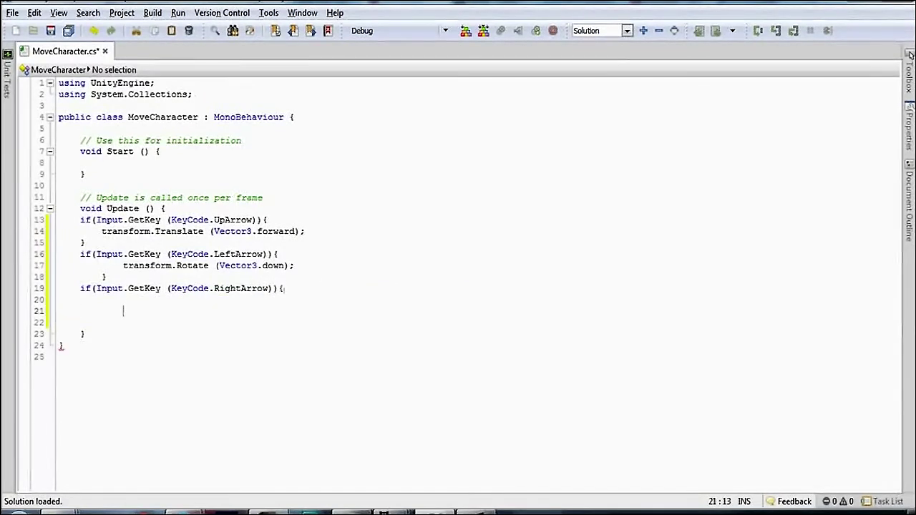
pyautogui.press('Up')
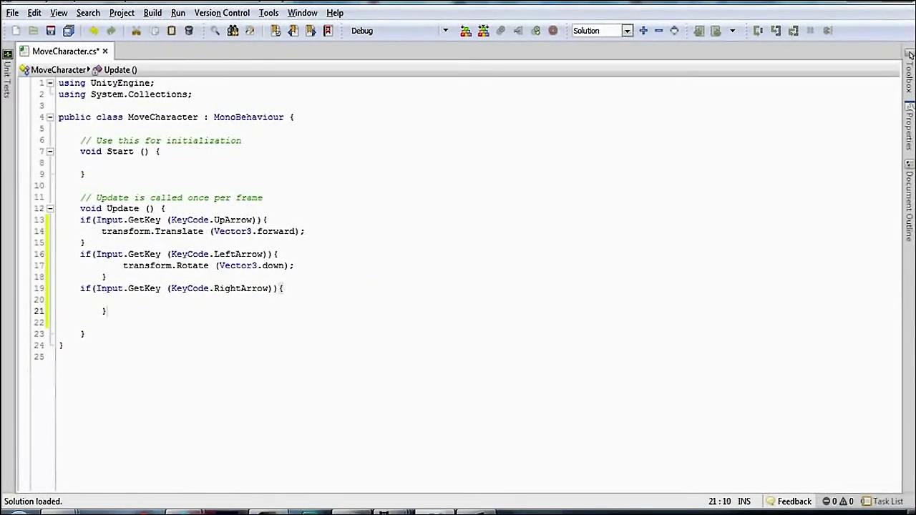
pyautogui.write('transform.Rotate ')
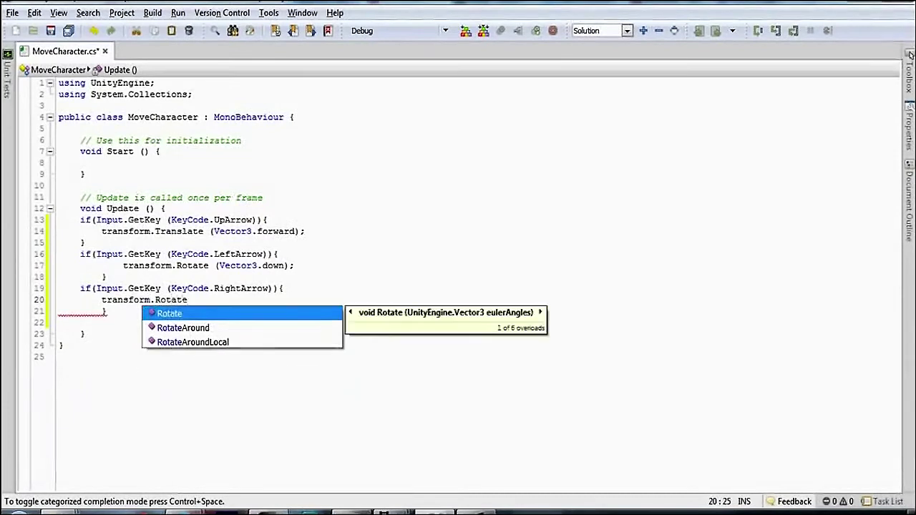
pyautogui.write('(Vector3')
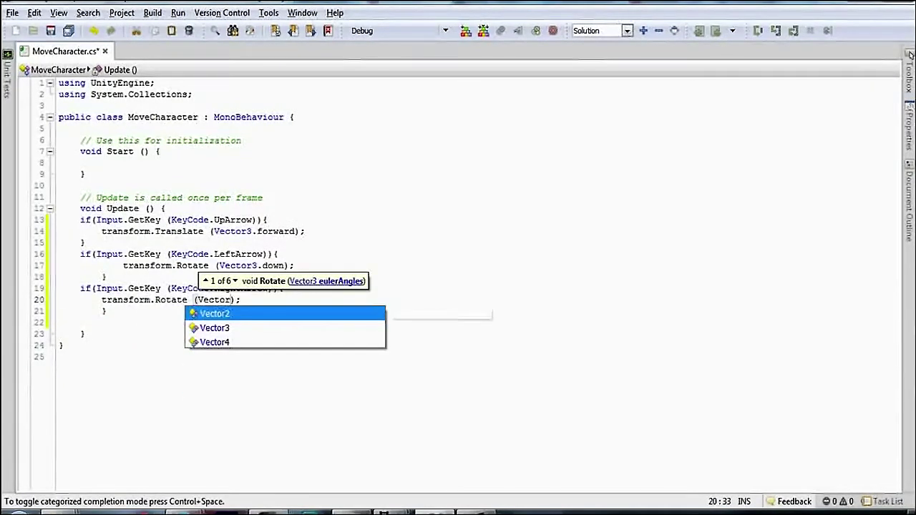
pyautogui.write('.up')
pyautogui.press('Down')
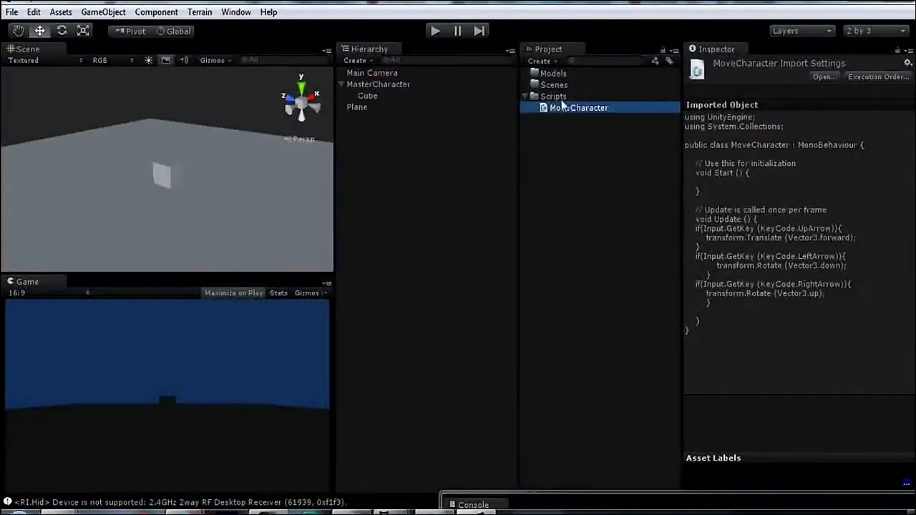
# - Add a Directional Light with intensity 0.44 and Hard Shadows, then test-run and stop the scene
pyautogui.click(373, 84)
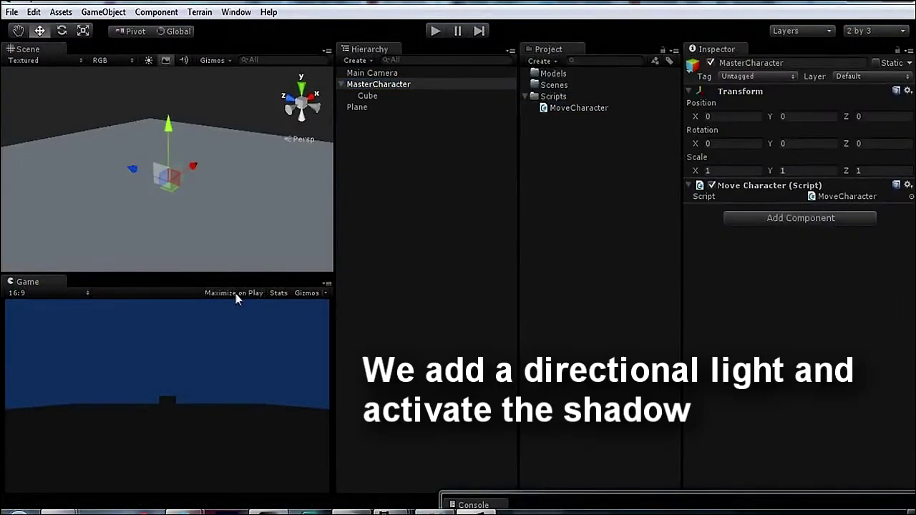
pyautogui.click(103, 12)
pyautogui.moveTo(179, 44)
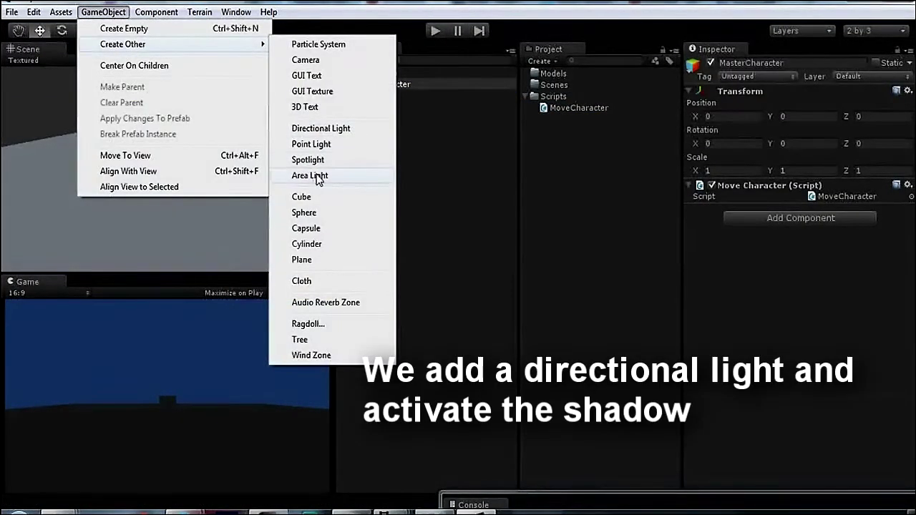
pyautogui.click(320, 129)
pyautogui.moveTo(784, 235); pyautogui.dragTo(797, 237)
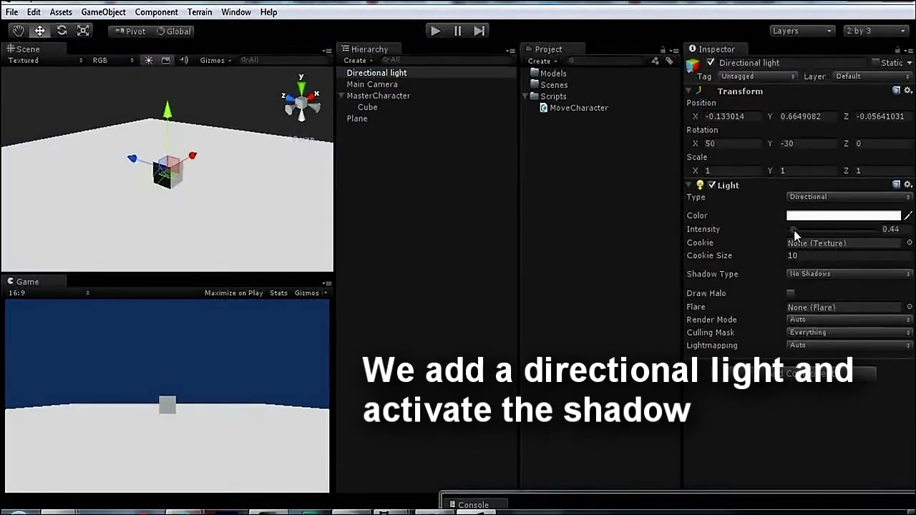
pyautogui.click(816, 274)
pyautogui.click(800, 304)
pyautogui.click(432, 34)
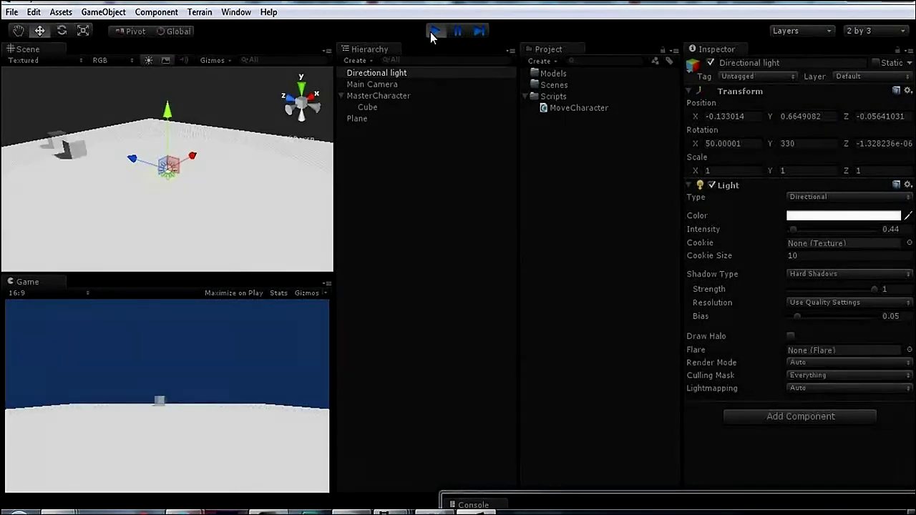
pyautogui.click(438, 32)
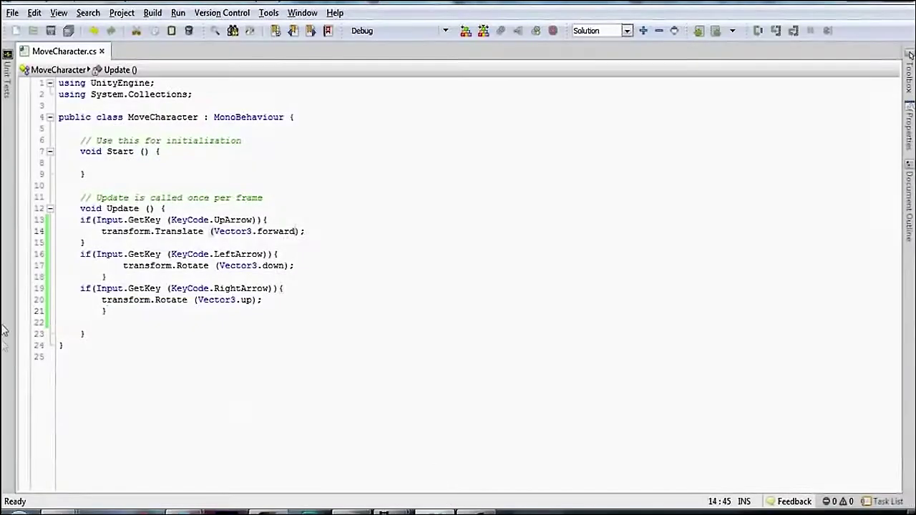
# - Multiply the forward Translate and down Rotate arguments by 5F*Time.deltaTime
pyautogui.write('5')
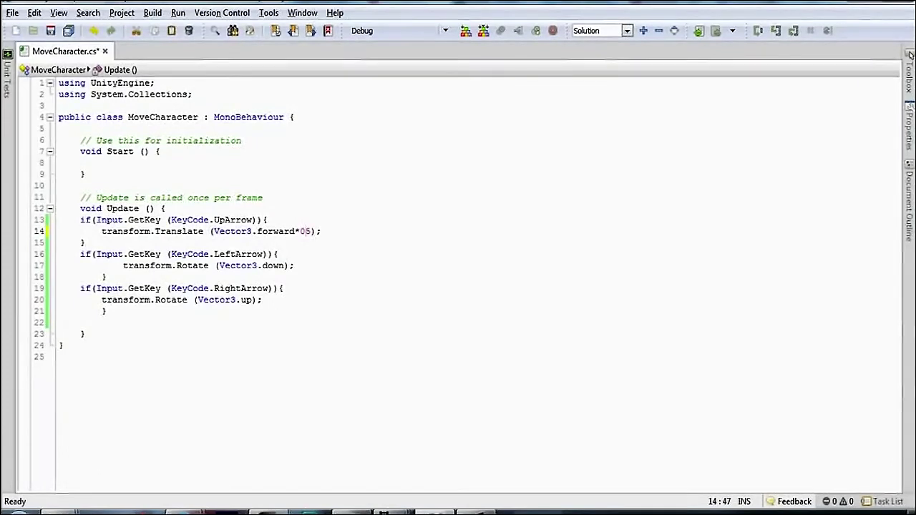
pyautogui.write('F*Time.')
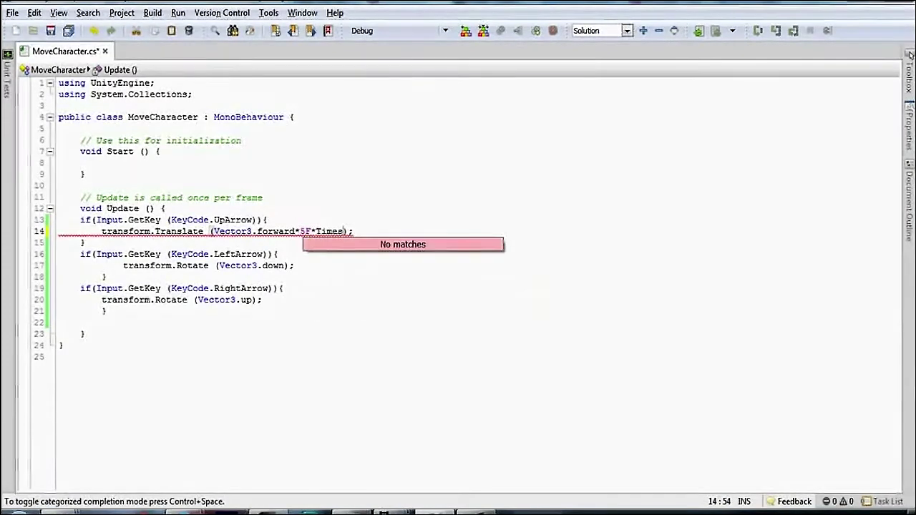
pyautogui.press('BackSpace')
pyautogui.write('.deltaTime')
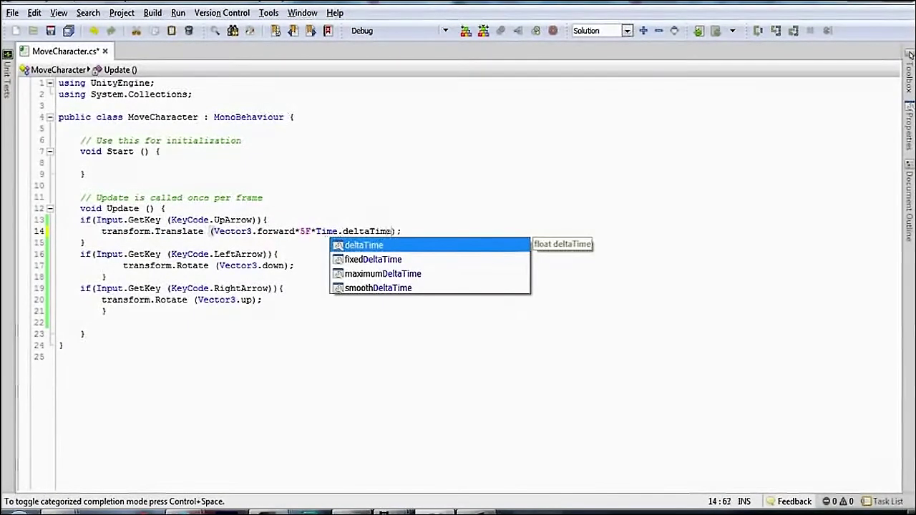
pyautogui.press('End')
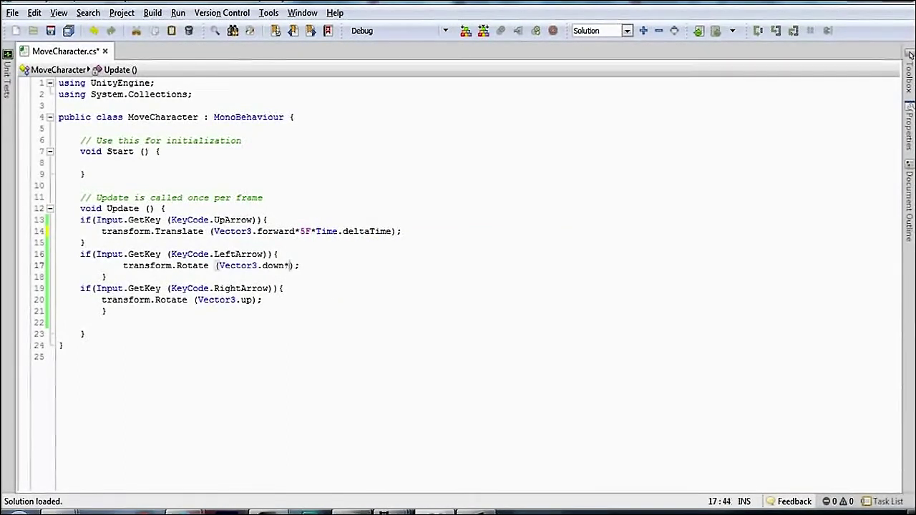
pyautogui.write('5FTime')
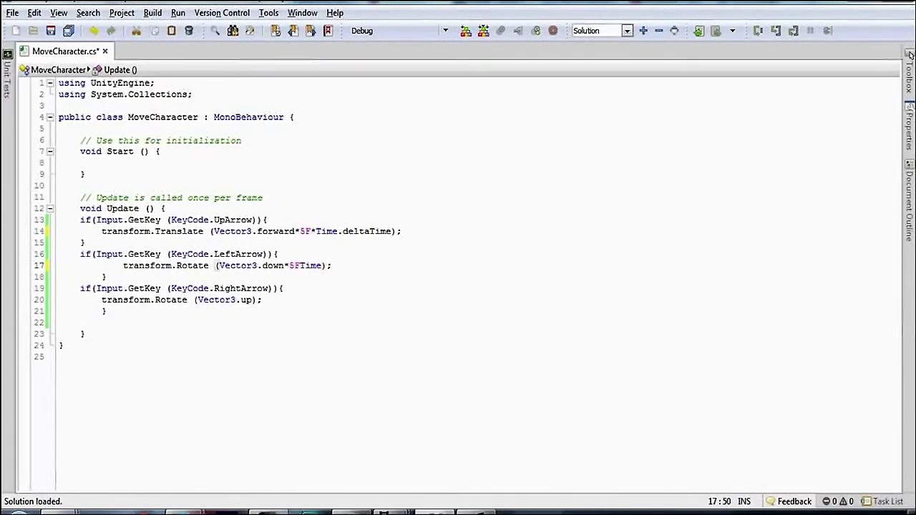
pyautogui.press('Left')
pyautogui.press('Left')
pyautogui.press('Left')
pyautogui.write('*')
pyautogui.press('Right')
pyautogui.press('Right')
pyautogui.press('Right')
pyautogui.write('.d')
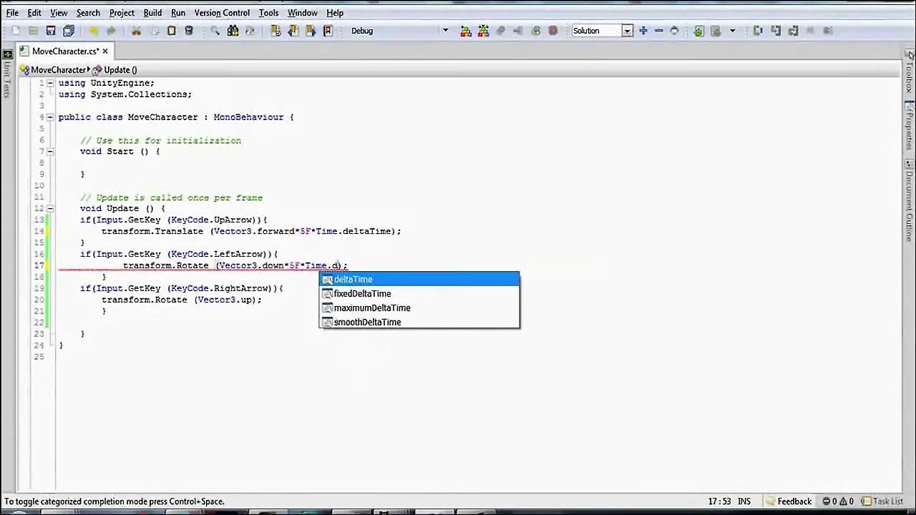
pyautogui.write('eltaTime')
pyautogui.click(211, 276)
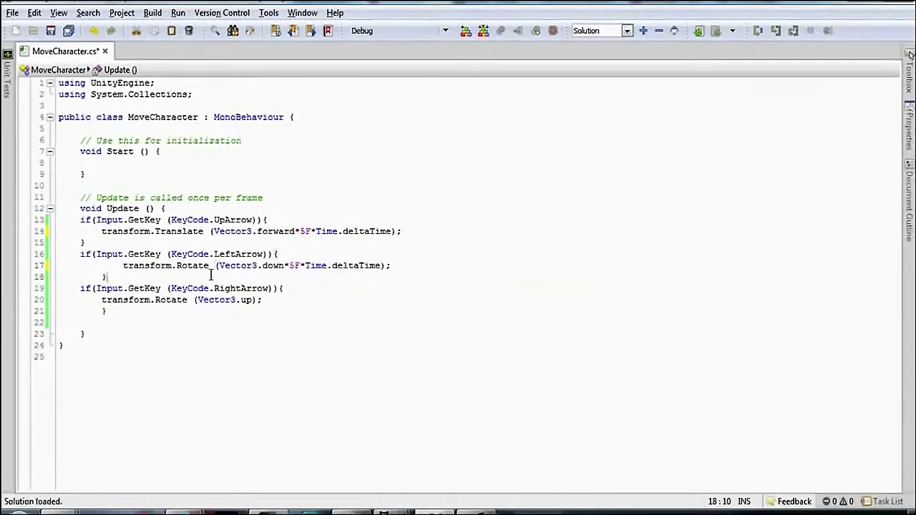
# - Copy *5F*Time.deltaTime onto the Vector3.up rotation and save the script
pyautogui.moveTo(285, 265); pyautogui.dragTo(383, 266)
pyautogui.rightClick(365, 265)
pyautogui.click(387, 341)
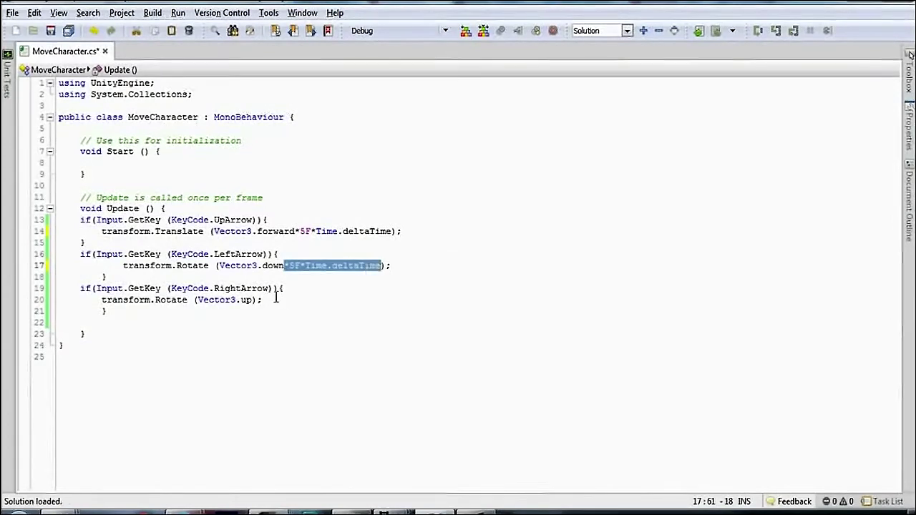
pyautogui.click(277, 300)
pyautogui.rightClick(246, 298)
pyautogui.click(285, 374)
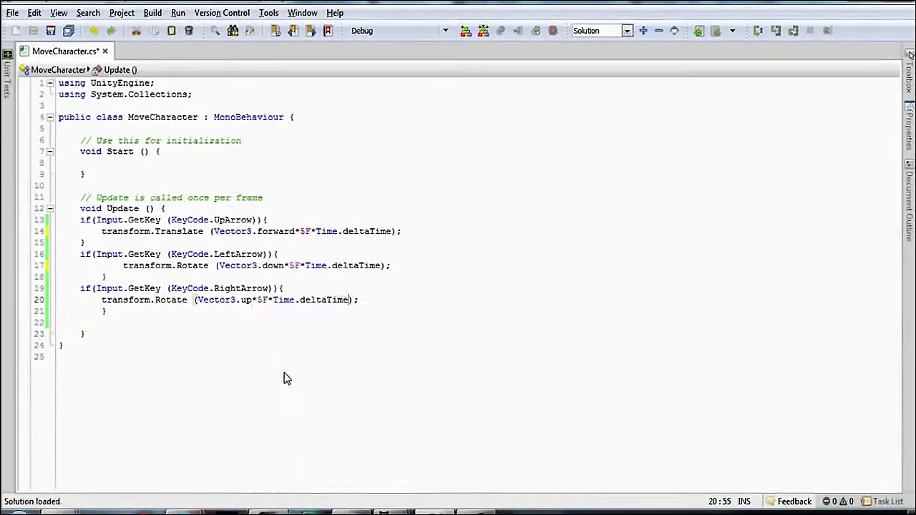
pyautogui.click(50, 30)
# - Test the game, then raise both turning speeds to 25F and test again
pyautogui.hotkey('alt', 'Tab')
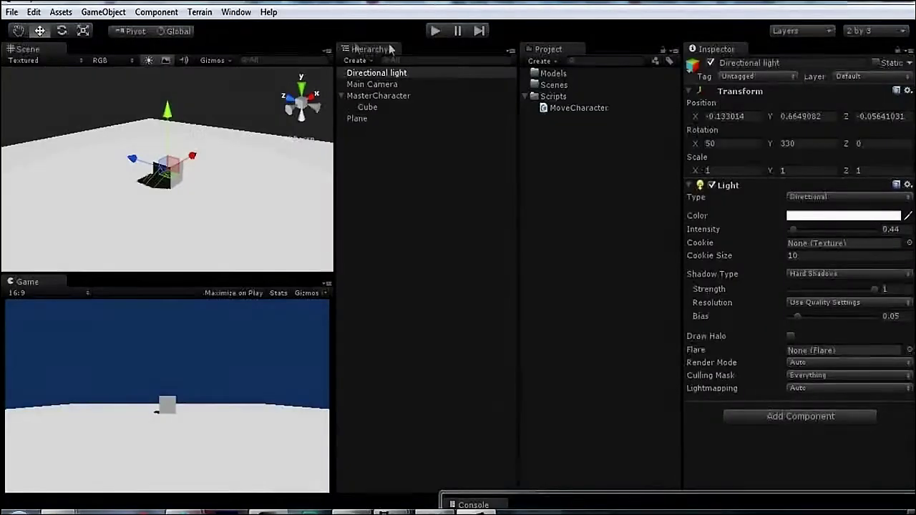
pyautogui.click(437, 31)
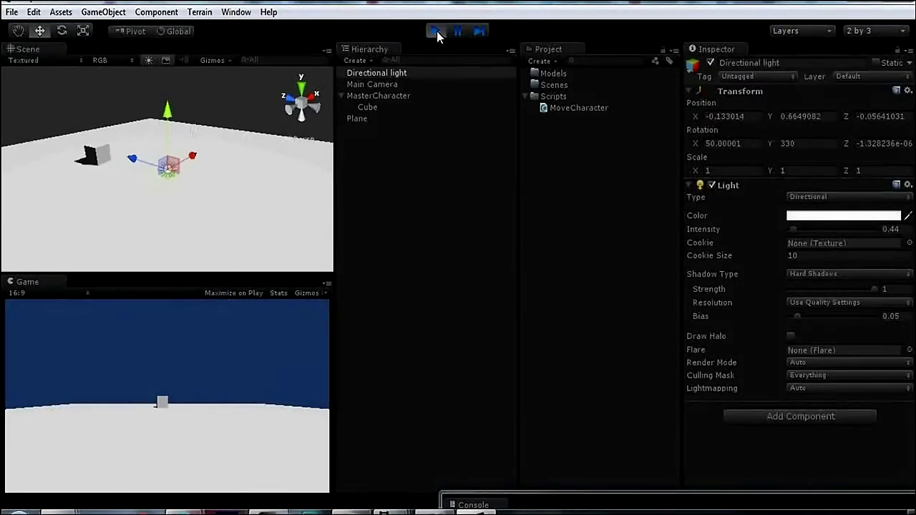
pyautogui.hotkey('alt', 'Tab')
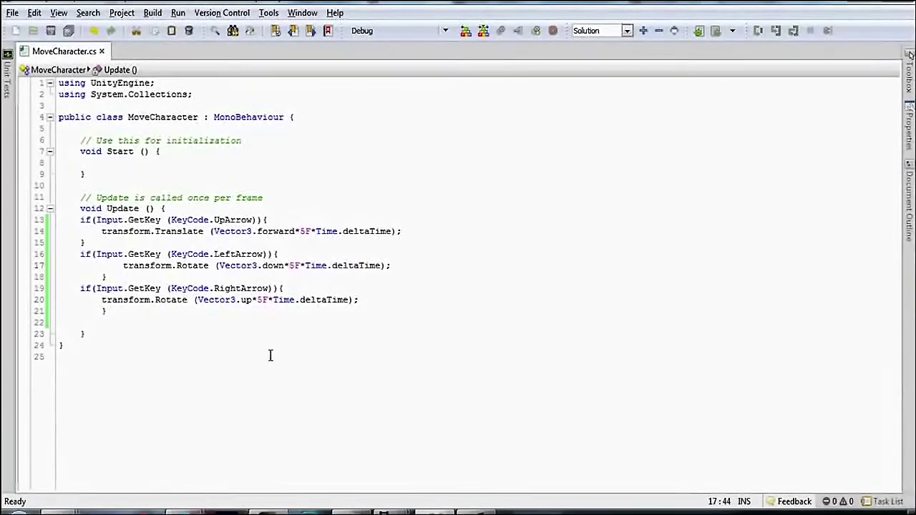
pyautogui.write('2')
pyautogui.click(257, 300)
pyautogui.write('2')
pyautogui.click(50, 30)
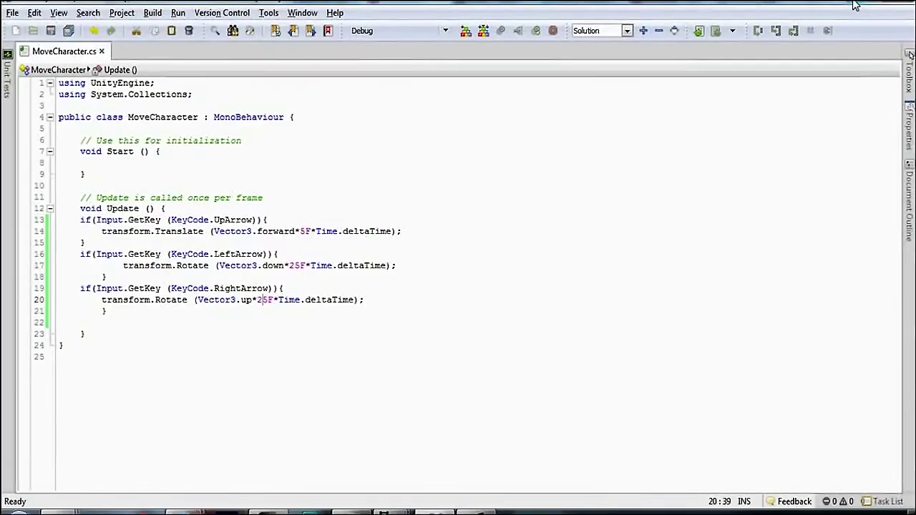
pyautogui.hotkey('alt', 'Tab')
pyautogui.click(435, 33)
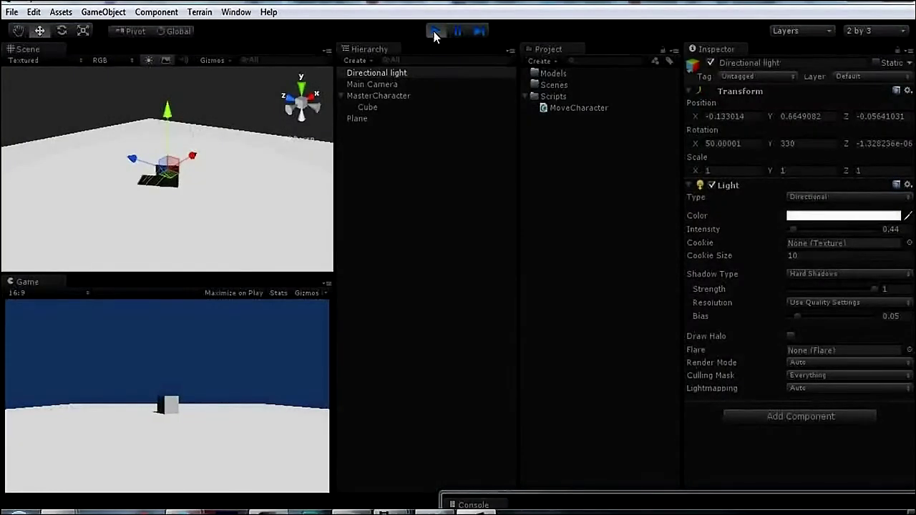
pyautogui.click(434, 33)
# - Change both turning speeds to 60F, save, and test in play mode
pyautogui.hotkey('alt', 'Tab')
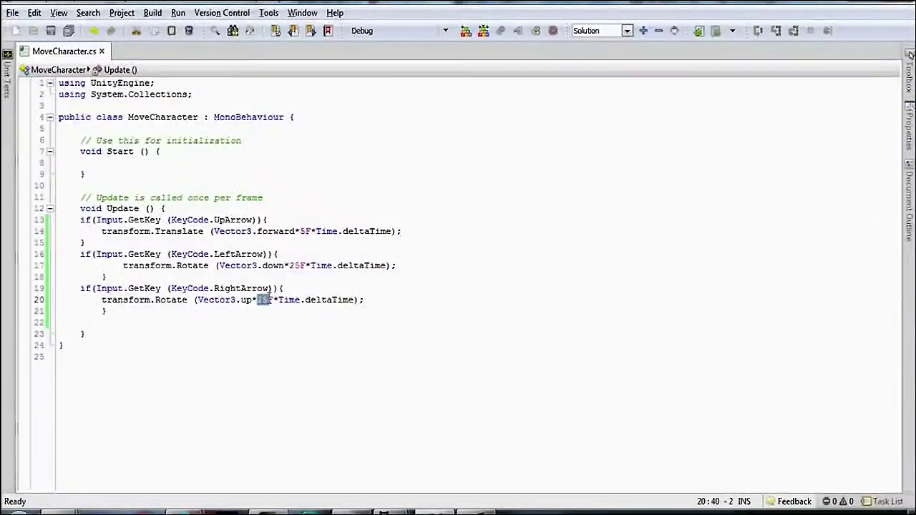
pyautogui.write('60')
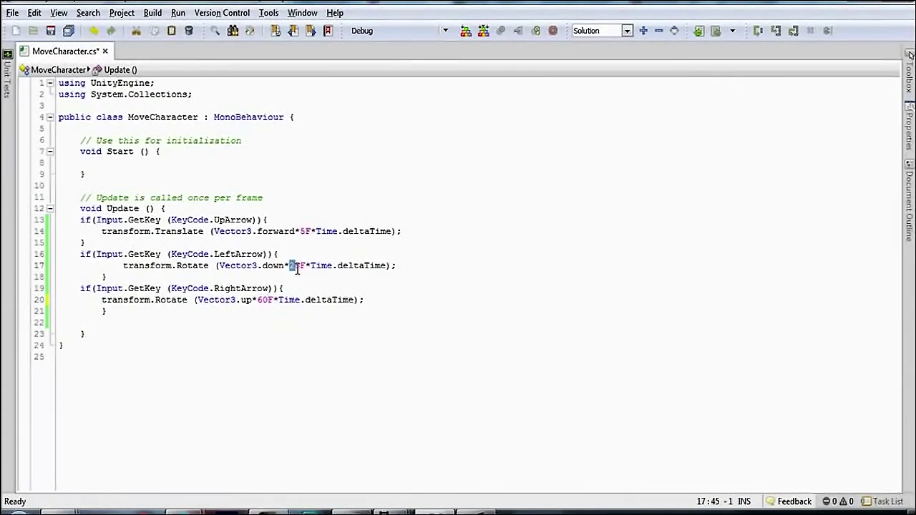
pyautogui.write('60')
pyautogui.hotkey('ctrl', 's')
pyautogui.hotkey('alt', 'Tab')
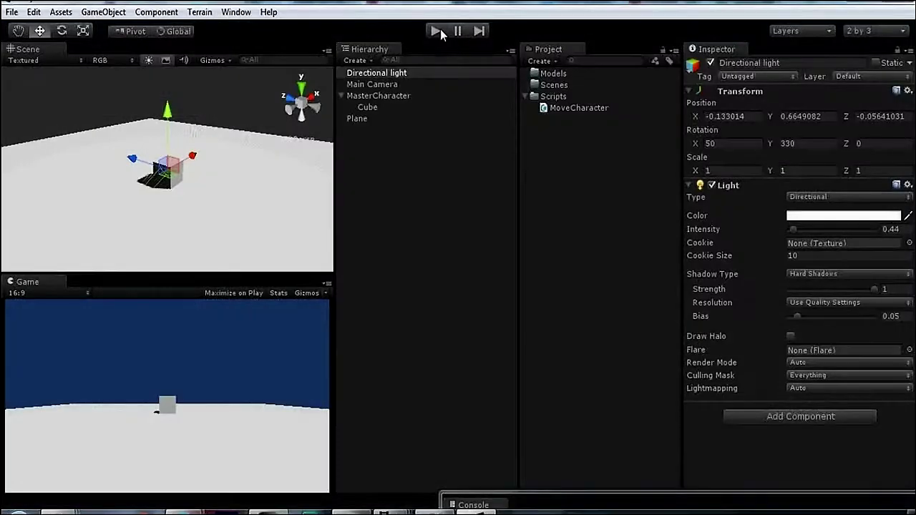
pyautogui.click(438, 31)
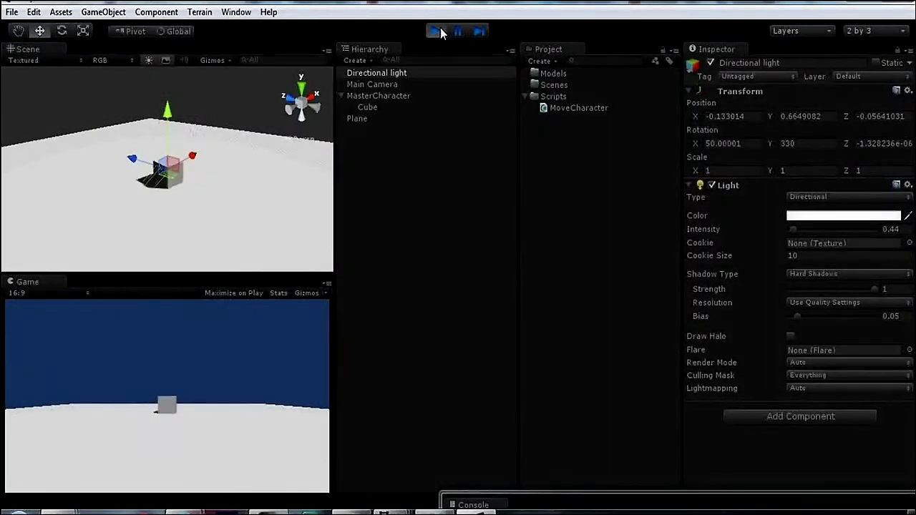
pyautogui.click(438, 31)
# - Change both turning speeds to 120F, save, test in play mode, and return to Unity
pyautogui.hotkey('alt', 'Tab')
pyautogui.write('12')
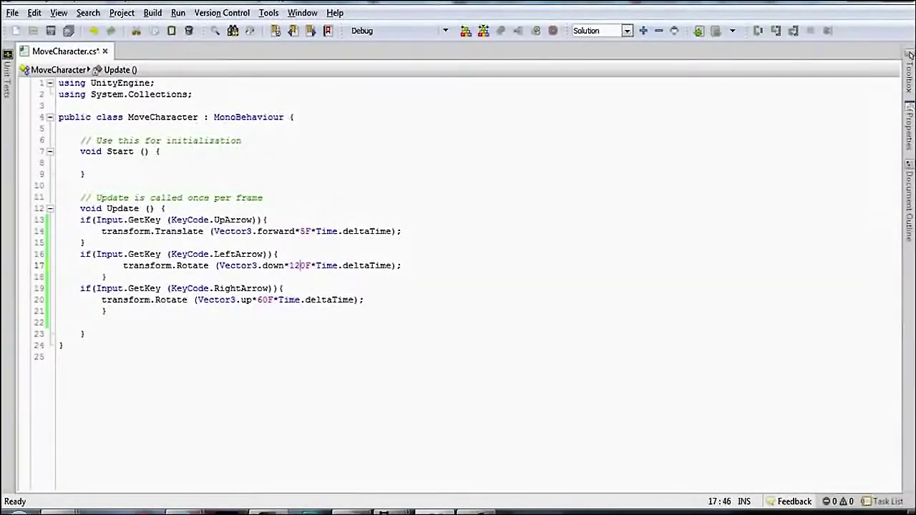
pyautogui.write('12')
pyautogui.hotkey('ctrl', 's')
pyautogui.hotkey('alt', 'Tab')
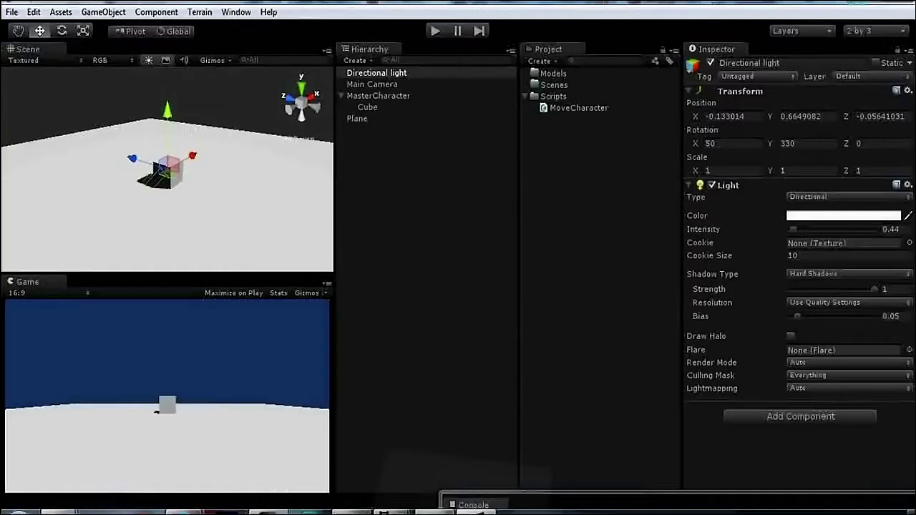
pyautogui.click(434, 32)
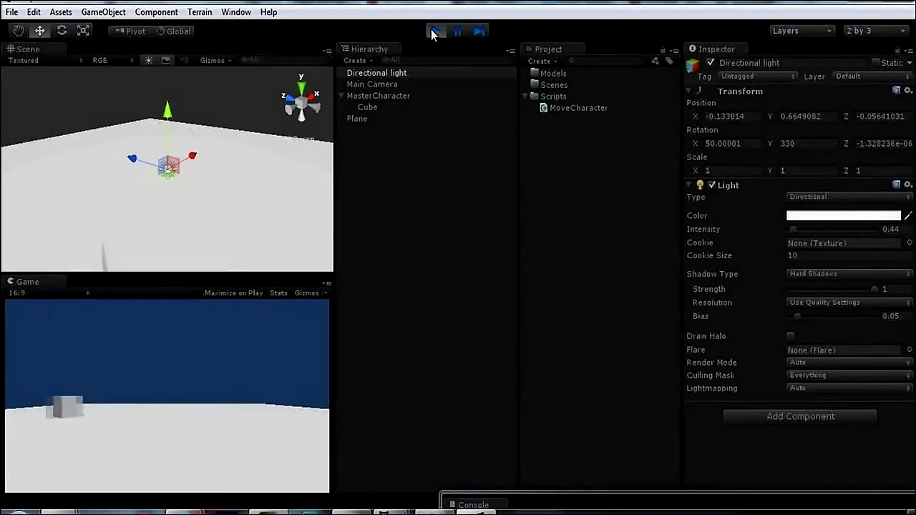
pyautogui.click(433, 32)
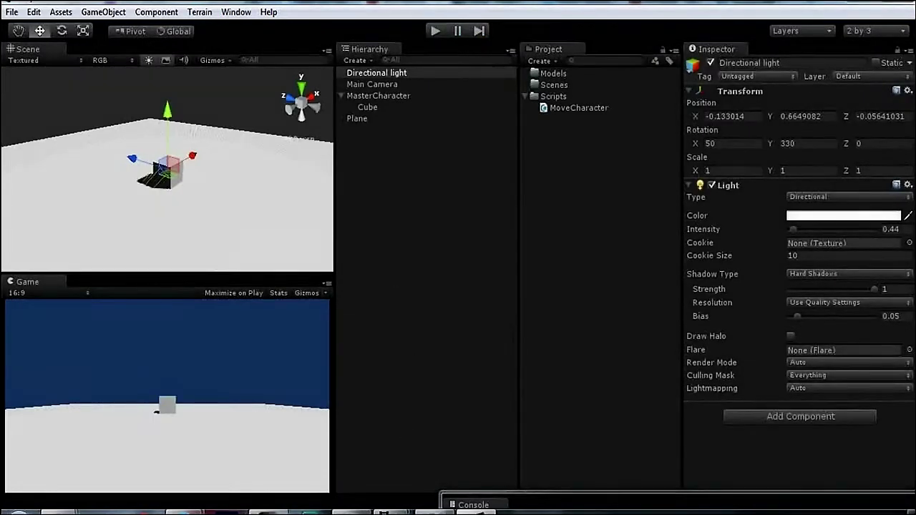
pyautogui.click(280, 419)
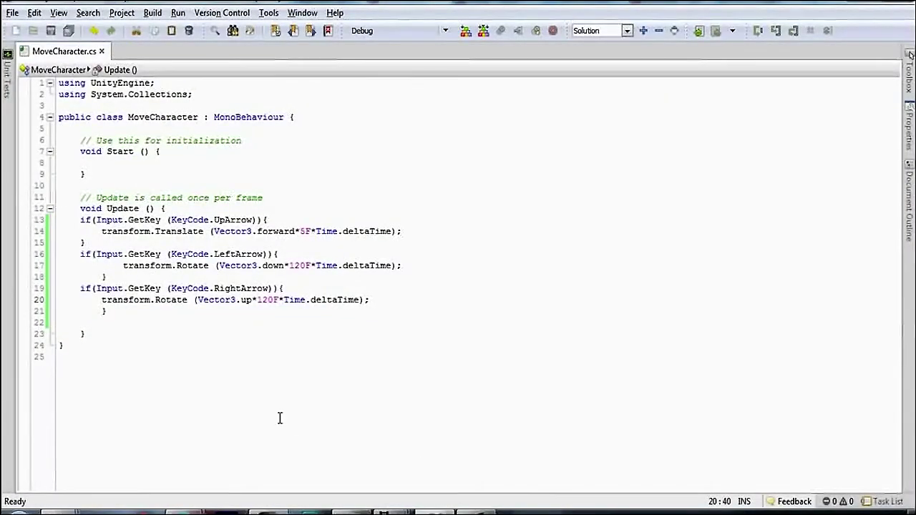
pyautogui.click(857, 5)
# - Create a Materials folder at the top of the Project panel
pyautogui.click(548, 74)
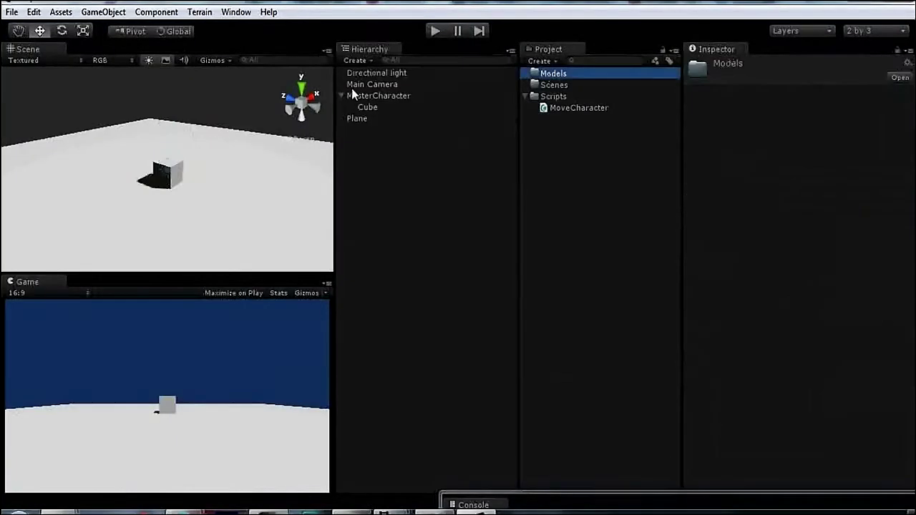
pyautogui.click(552, 149)
pyautogui.click(540, 61)
pyautogui.click(553, 77)
pyautogui.write('Mate')
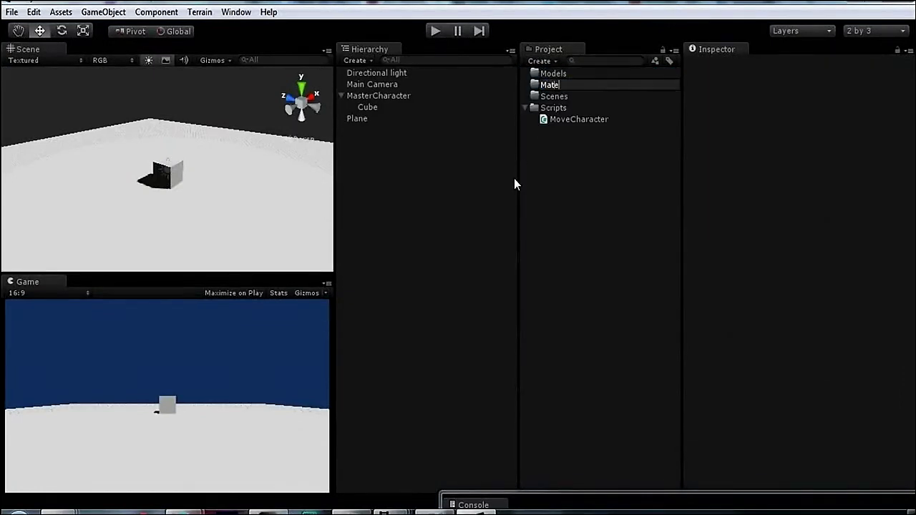
pyautogui.write('rials')
pyautogui.press('Return')
# - Add a textures subfolder inside Materials
pyautogui.click(539, 61)
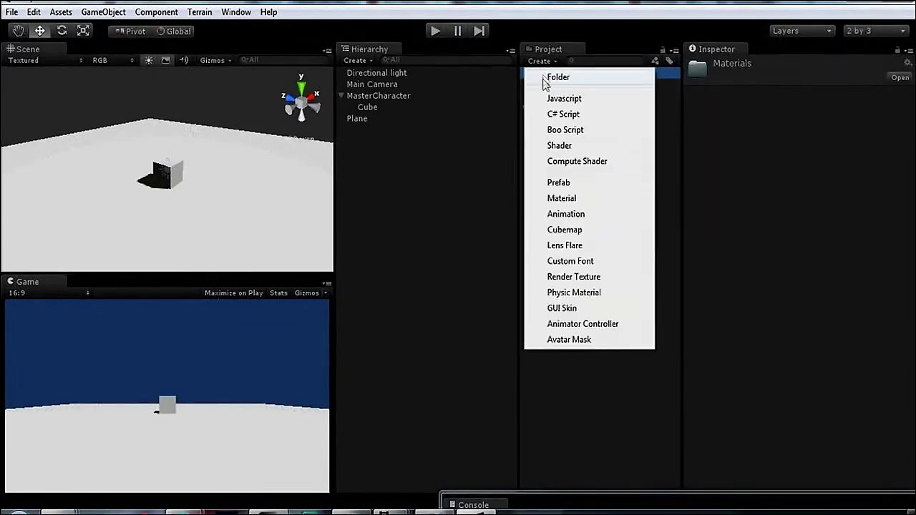
pyautogui.click(559, 77)
pyautogui.write('es')
pyautogui.press('Return')
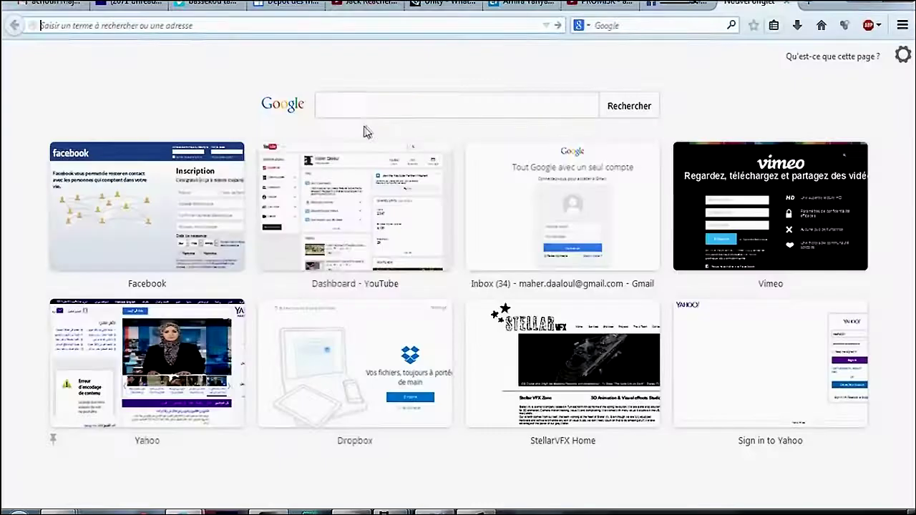
pyautogui.click(368, 105)
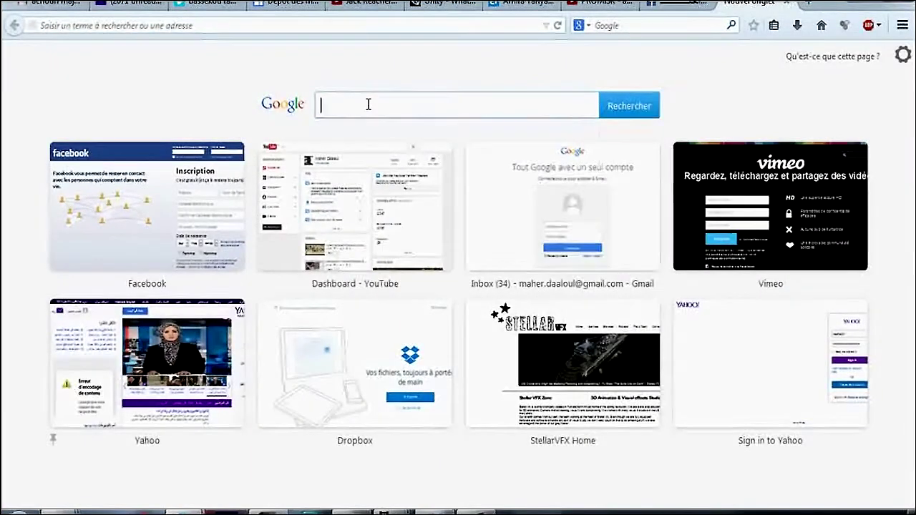
# - Search Google Images for 'Grid unwrap' and preview the numbered grid textures
pyautogui.write('Grid unwrap')
pyautogui.press('Return')
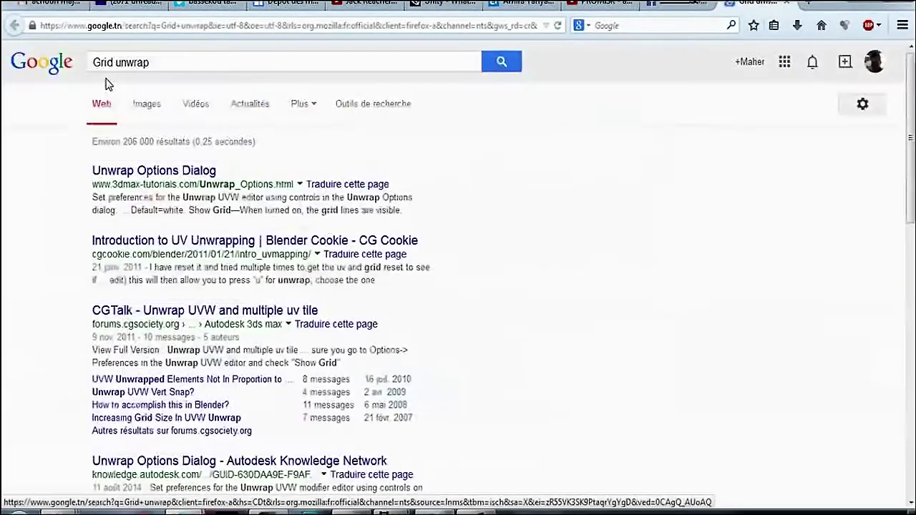
pyautogui.click(144, 113)
pyautogui.click(730, 236)
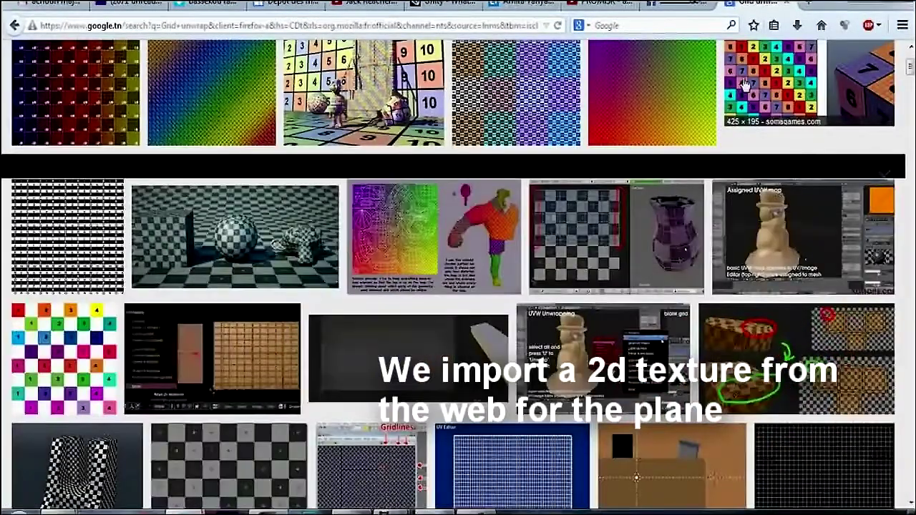
pyautogui.click(744, 85)
# - Save the grid image as UV-testmap.jpg into CharacterGame's Assets/Materials/textures folder
pyautogui.rightClick(297, 235)
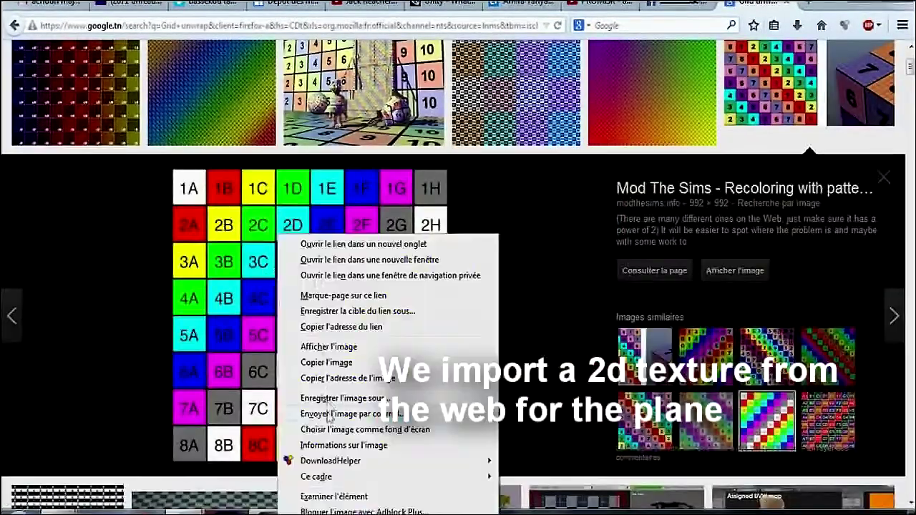
pyautogui.click(343, 398)
pyautogui.click(198, 307)
pyautogui.doubleClick(287, 286)
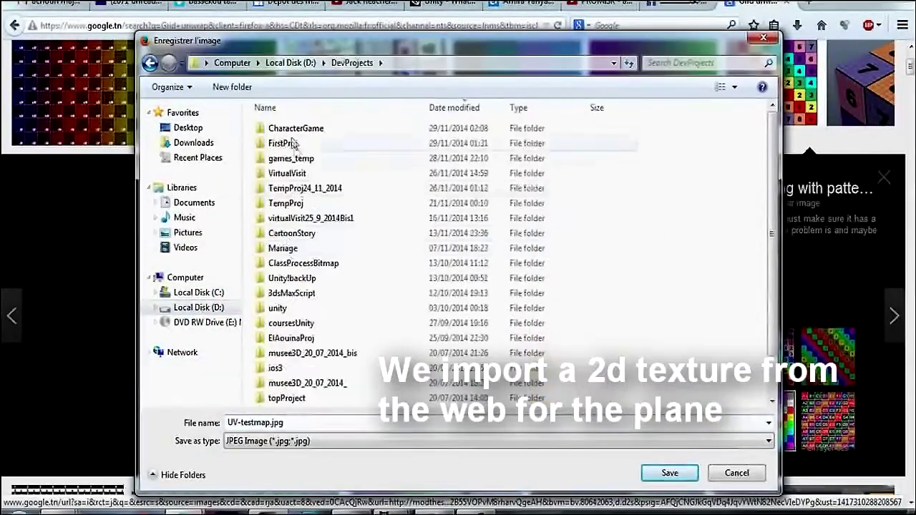
pyautogui.doubleClick(279, 128)
pyautogui.doubleClick(279, 128)
pyautogui.doubleClick(279, 130)
pyautogui.doubleClick(278, 129)
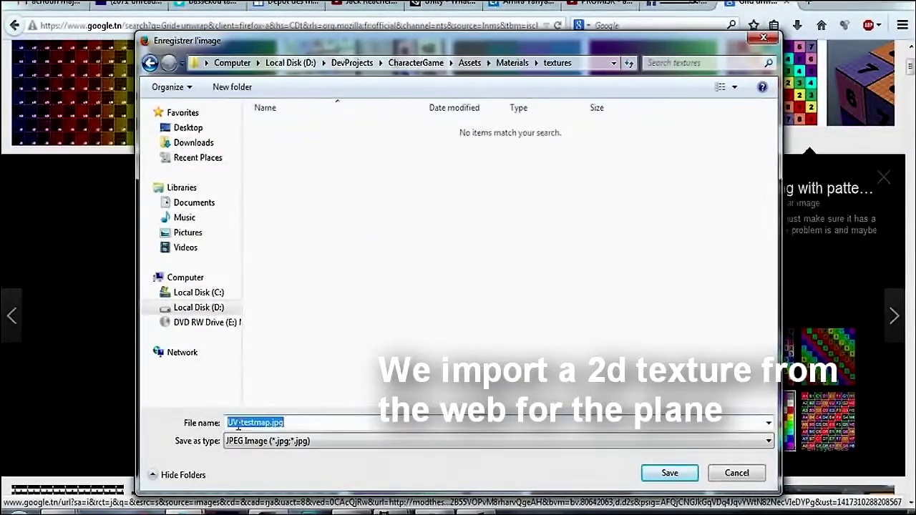
pyautogui.click(239, 422)
pyautogui.doubleClick(238, 422)
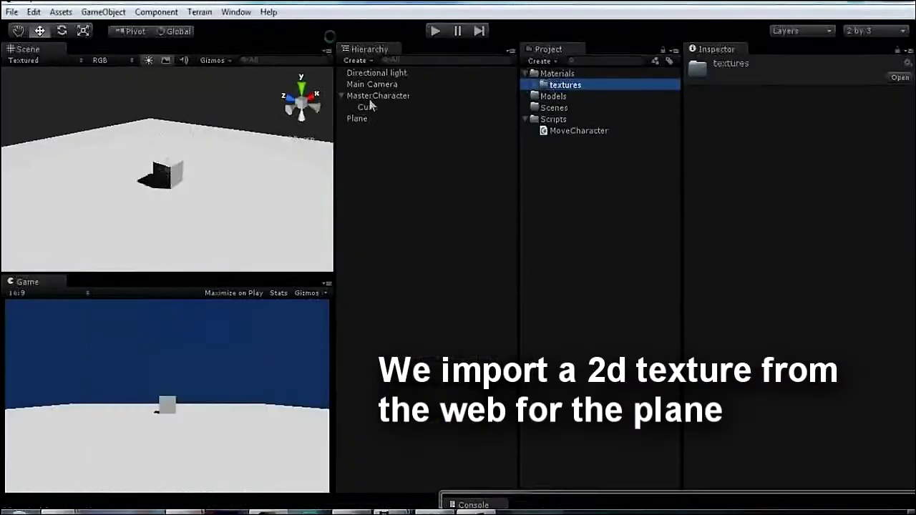
# - Create a new material named Ground in the Materials folder
pyautogui.click(557, 73)
pyautogui.click(565, 85)
pyautogui.click(578, 99)
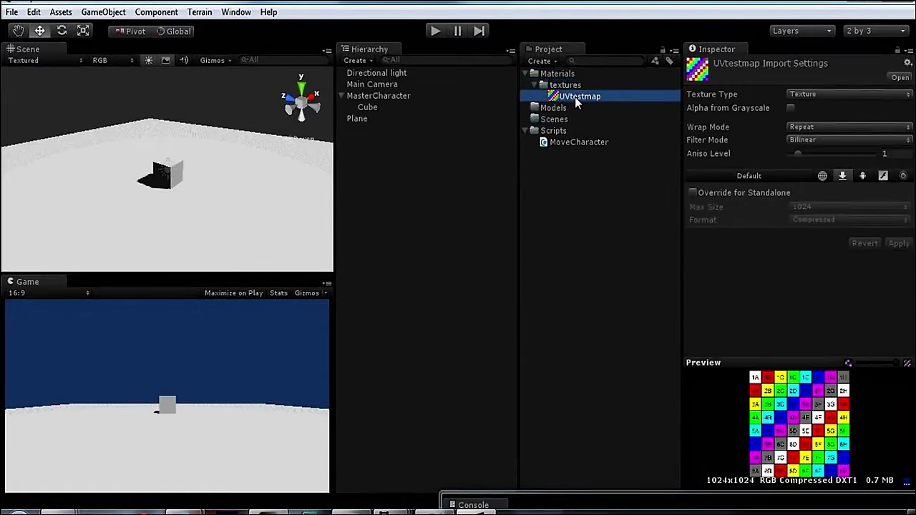
pyautogui.click(229, 180)
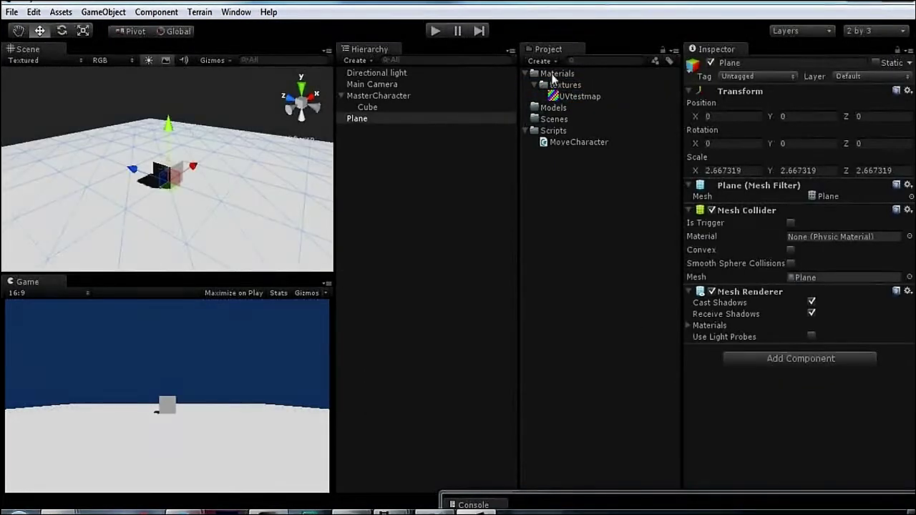
pyautogui.rightClick(552, 78)
pyautogui.moveTo(587, 82)
pyautogui.click(778, 205)
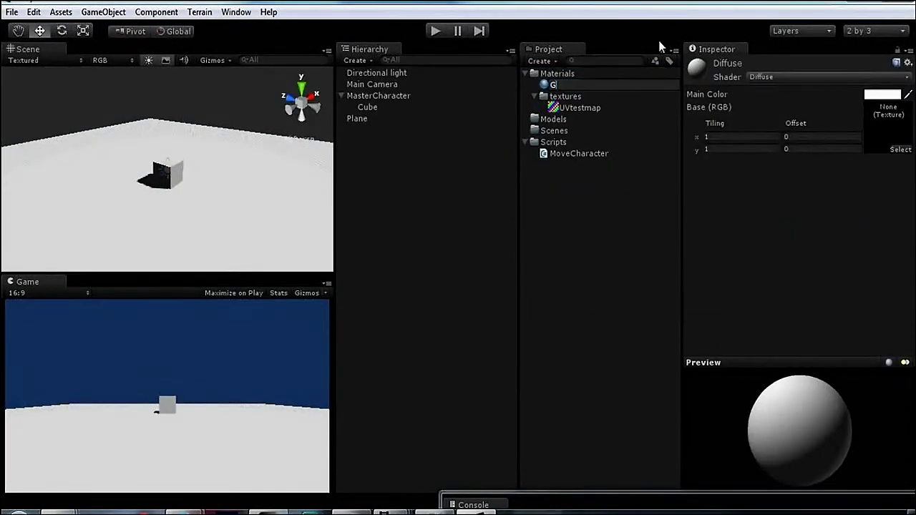
pyautogui.press('Return')
# - Put UVtestmap in Ground's Base texture, apply Ground to the Plane, and tile it 2 by 2
pyautogui.moveTo(576, 107); pyautogui.dragTo(888, 125)
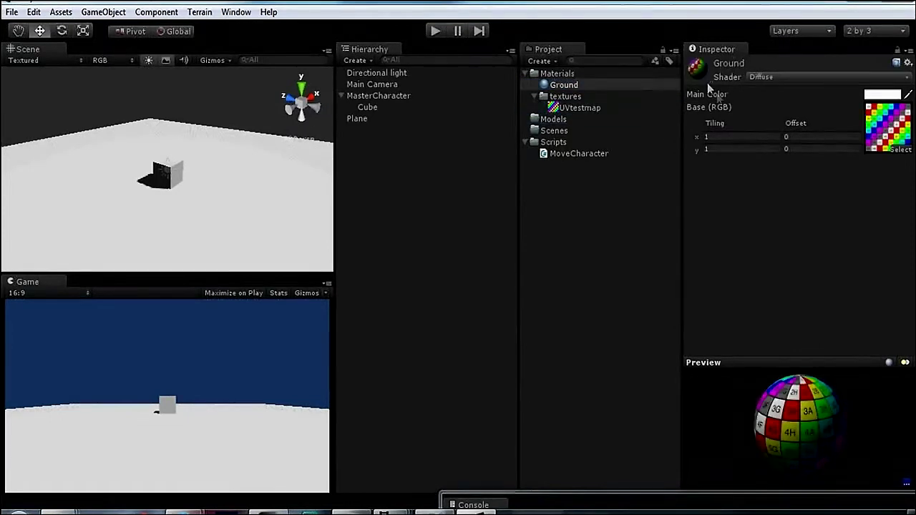
pyautogui.moveTo(564, 85); pyautogui.dragTo(215, 204)
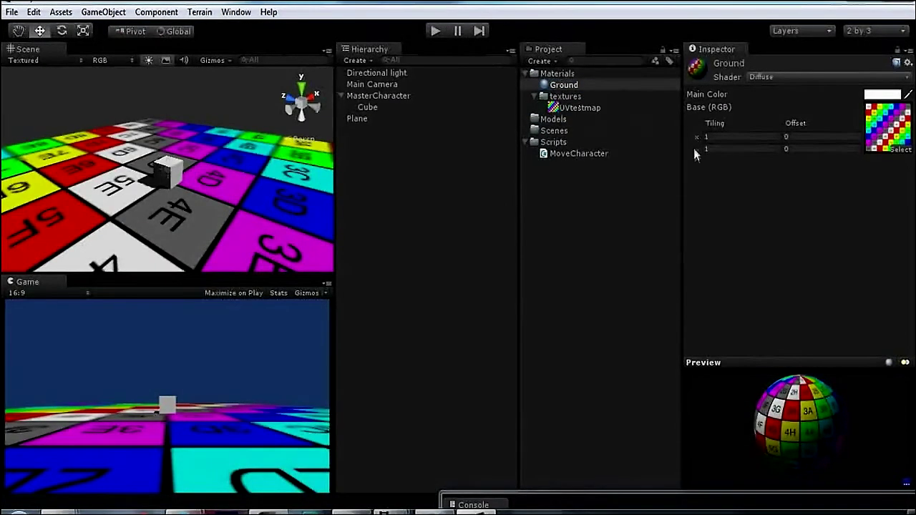
pyautogui.write('2')
pyautogui.press('Tab')
pyautogui.write('2')
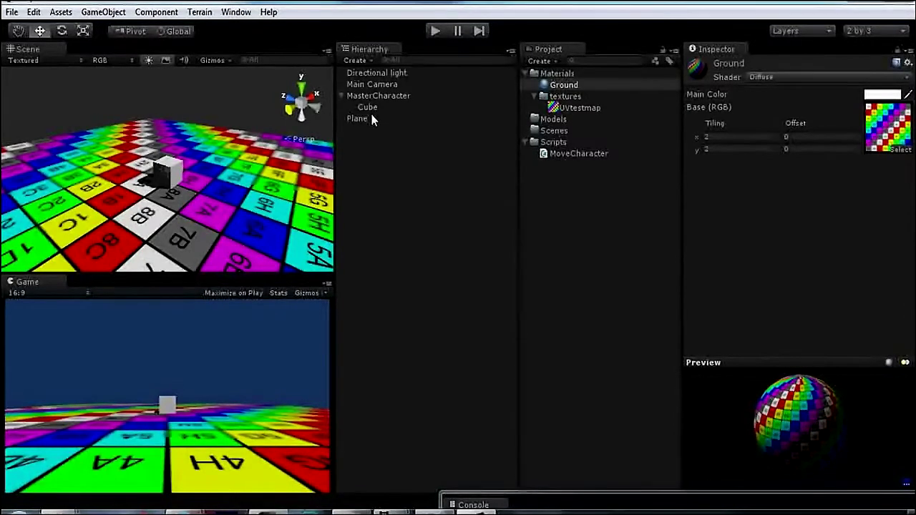
# - Parent Main Camera under MasterCharacter, set its Z position to 0, and raise it slightly
pyautogui.moveTo(368, 83); pyautogui.dragTo(380, 96)
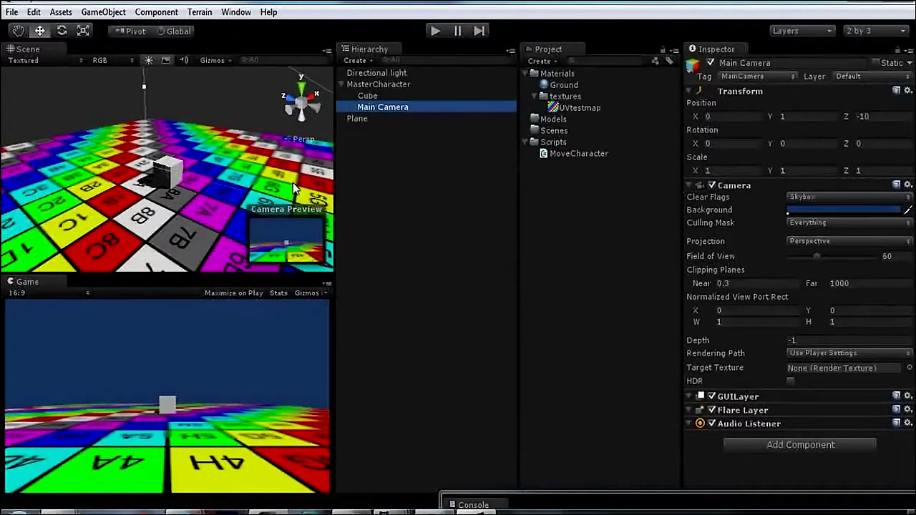
pyautogui.doubleClick(863, 115)
pyautogui.write('0')
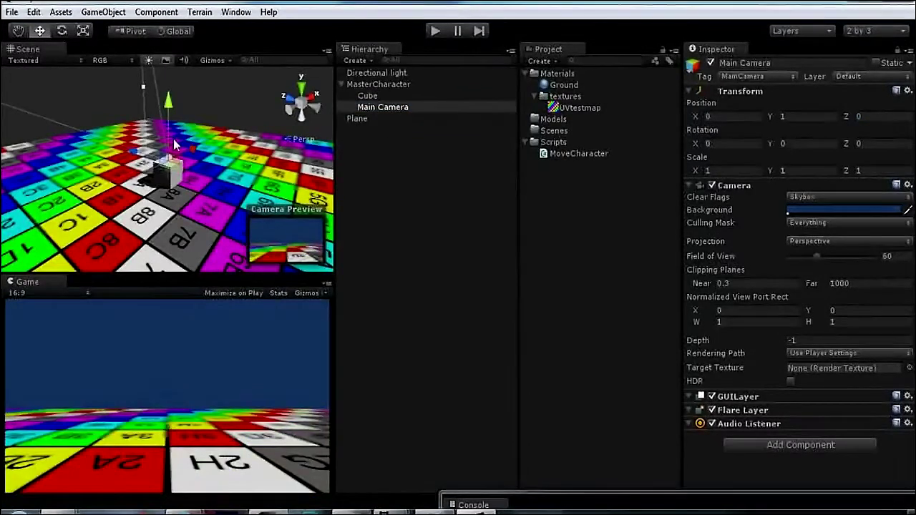
pyautogui.moveTo(174, 145); pyautogui.dragTo(171, 116)
# - Inspect MasterCharacter's components and the Directional light's settings
pyautogui.click(367, 85)
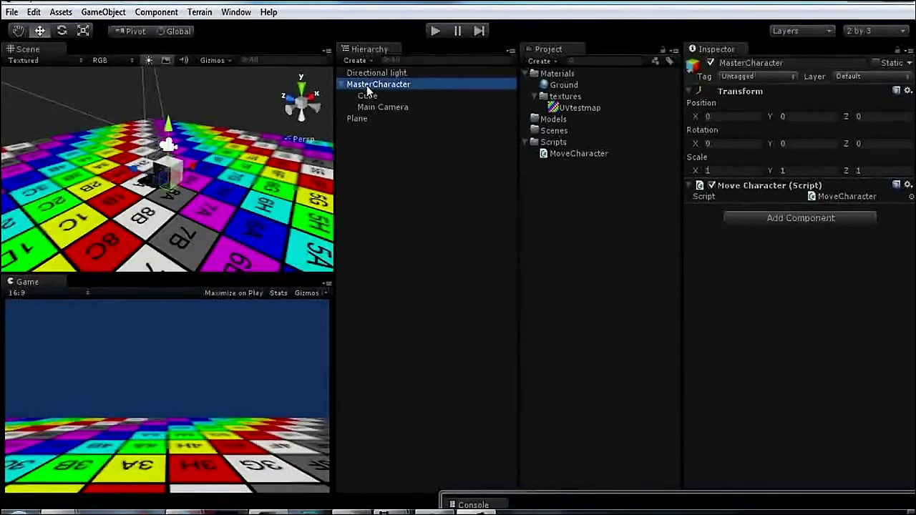
pyautogui.click(370, 75)
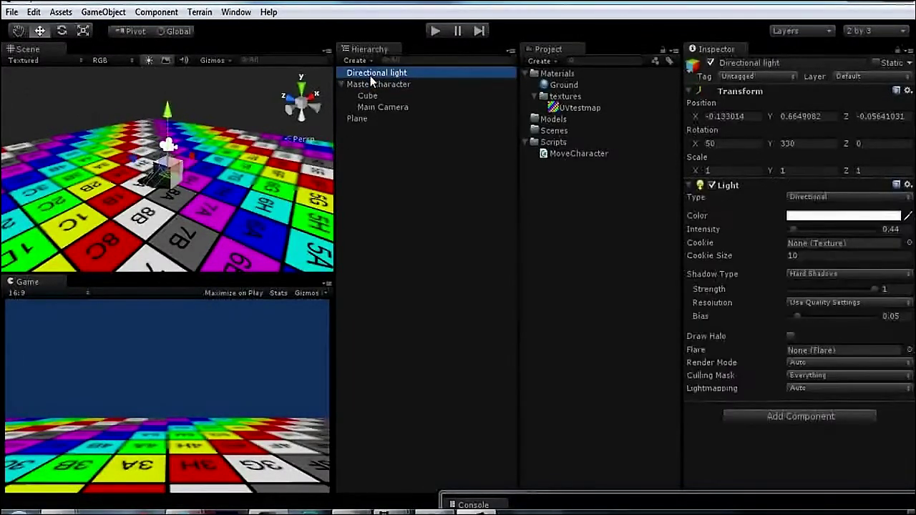
pyautogui.click(370, 86)
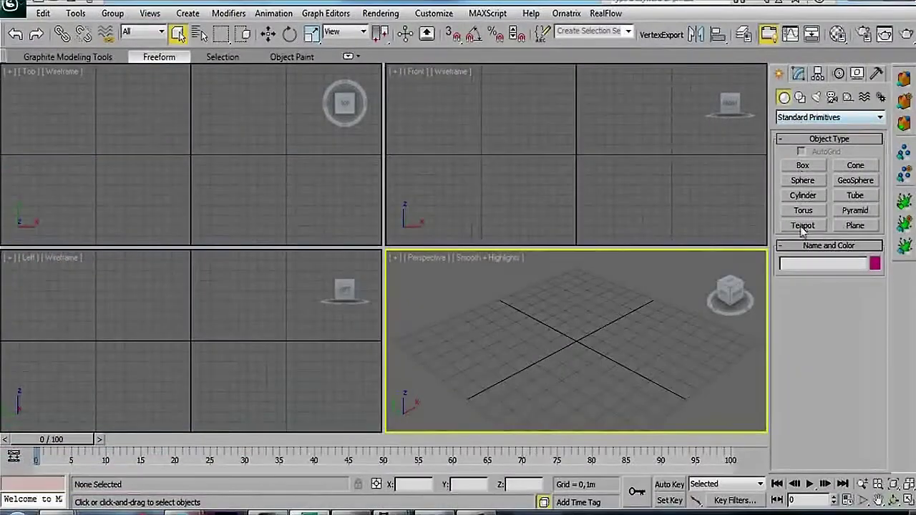
# - Create a plane at X/Y 0 in a maximized Perspective view and increase its length segments
pyautogui.click(855, 226)
pyautogui.click(909, 499)
pyautogui.moveTo(90, 198); pyautogui.dragTo(759, 233)
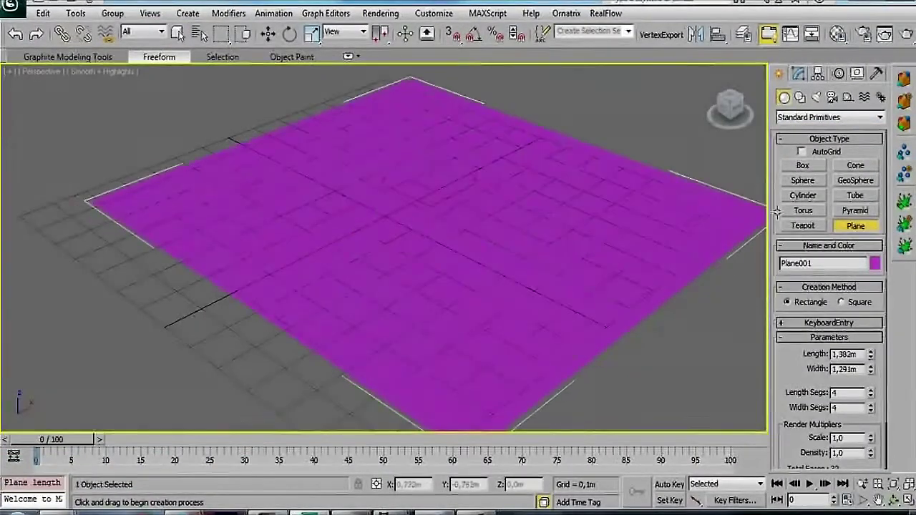
pyautogui.rightClick(429, 208)
pyautogui.press('w')
pyautogui.moveTo(406, 206); pyautogui.dragTo(390, 211)
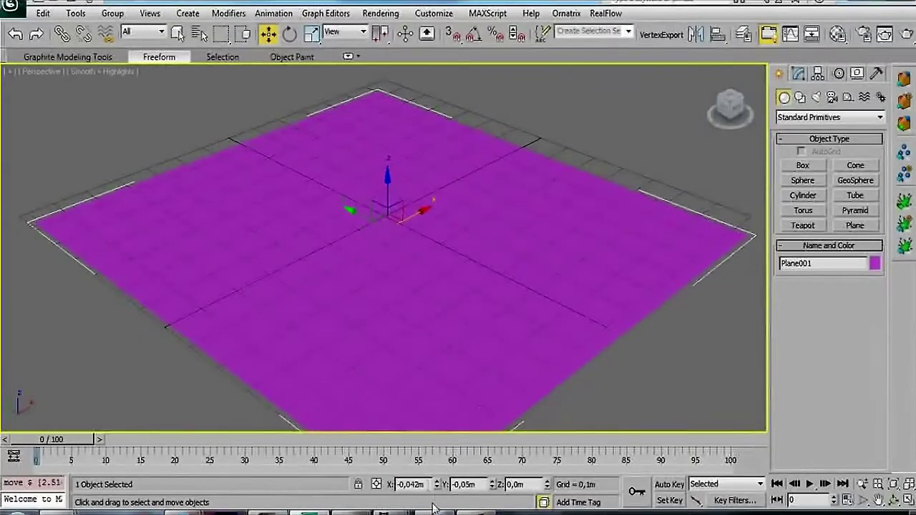
pyautogui.press('Return')
pyautogui.rightClick(494, 486)
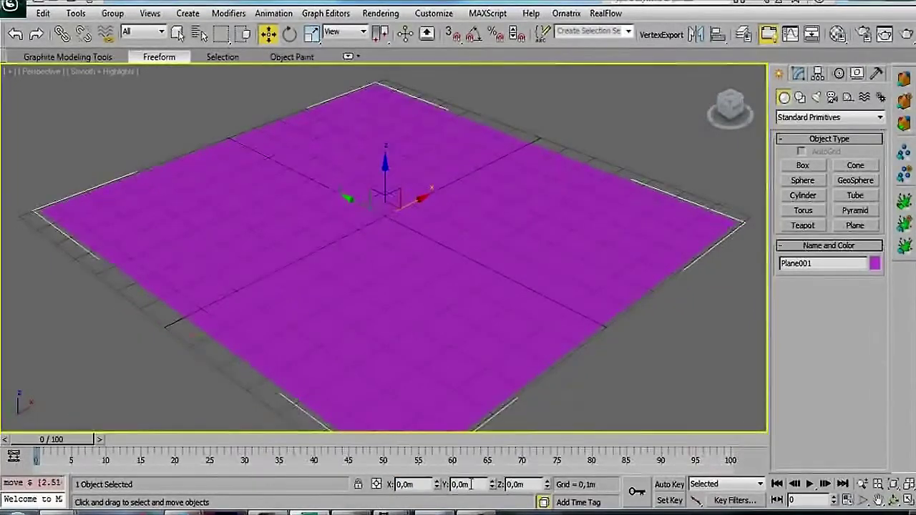
pyautogui.click(799, 73)
pyautogui.press('F4')
pyautogui.moveTo(869, 311); pyautogui.dragTo(870, 286)
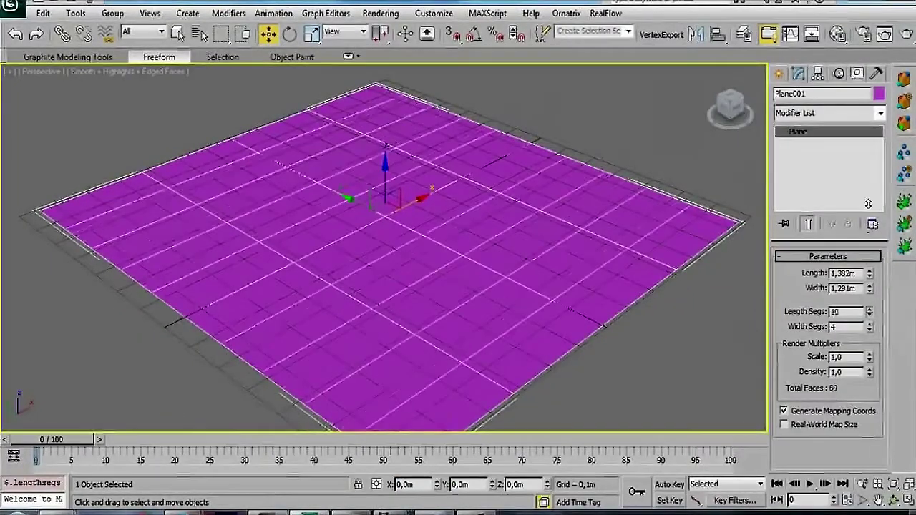
# - Add a Noise modifier with strengths of 20, then lower them to a gentle wave
pyautogui.click(881, 112)
pyautogui.scroll(-5, 852, 286)
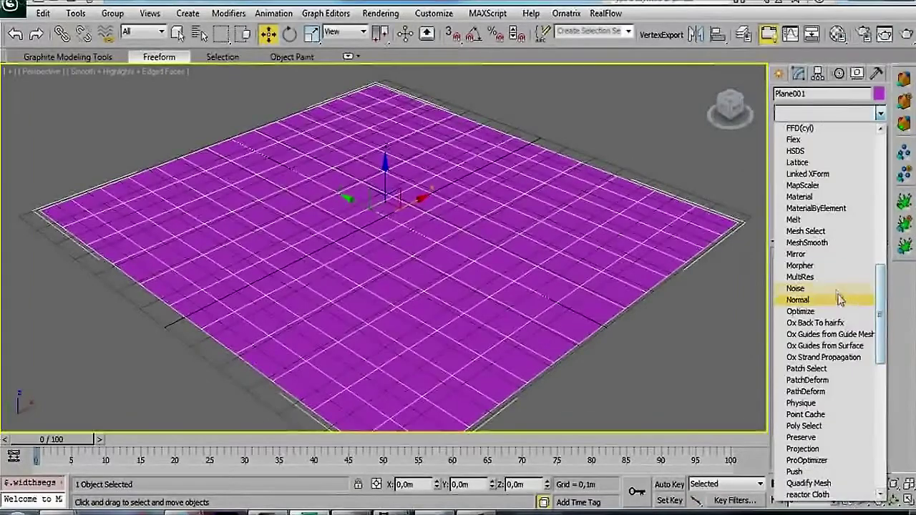
pyautogui.click(848, 258)
pyautogui.write('20')
pyautogui.press('Tab')
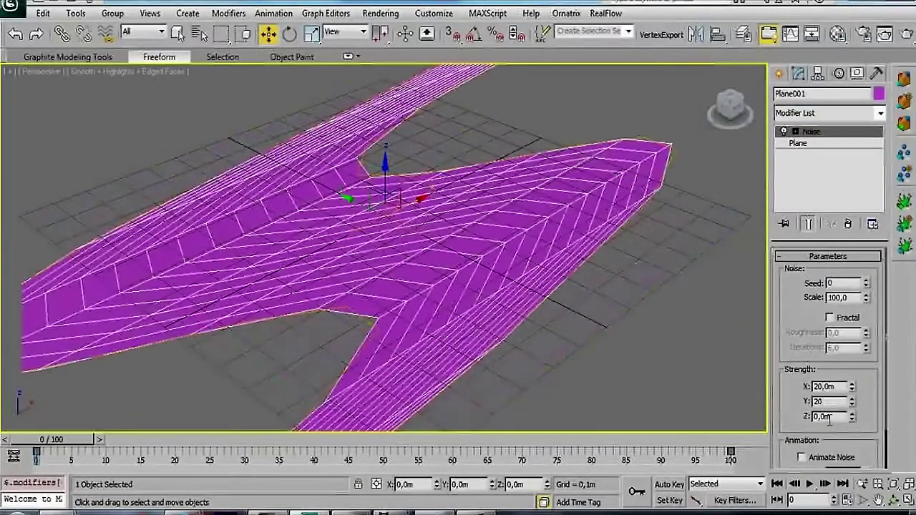
pyautogui.write('20')
pyautogui.press('Return')
pyautogui.moveTo(852, 387); pyautogui.dragTo(852, 431)
pyautogui.moveTo(852, 386); pyautogui.dragTo(852, 430)
# - Fine-tune Noise to scale 61.75 and strength X -0.172m, Y -0.118m, Z 0.64m
pyautogui.click(893, 500)
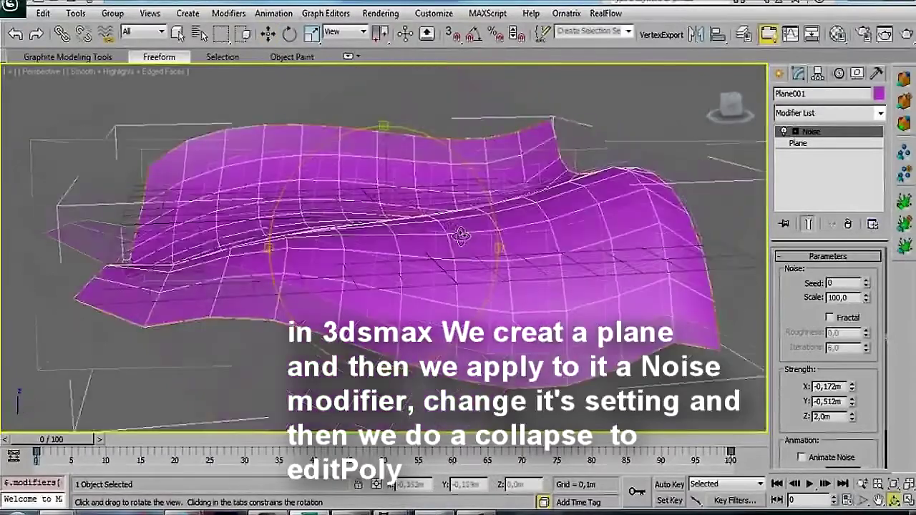
pyautogui.moveTo(501, 215); pyautogui.dragTo(429, 229)
pyautogui.moveTo(866, 297); pyautogui.dragTo(865, 322)
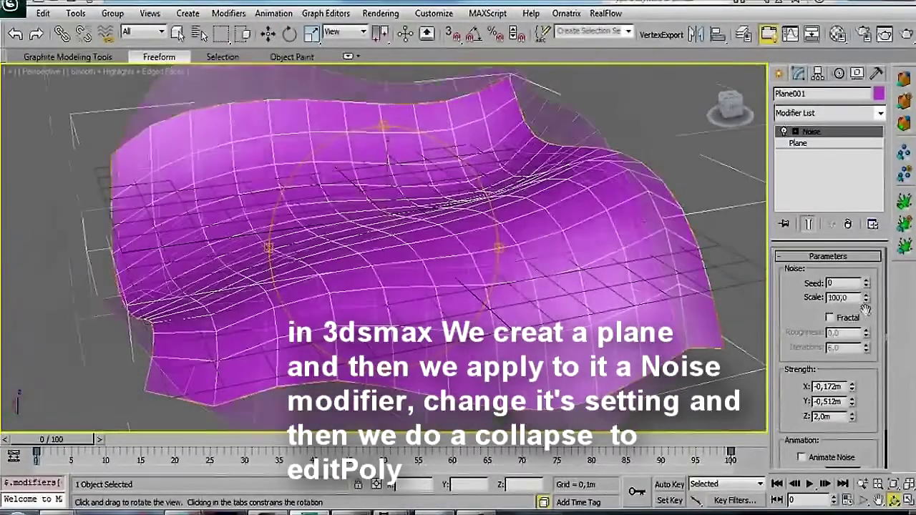
pyautogui.moveTo(852, 417); pyautogui.dragTo(852, 444)
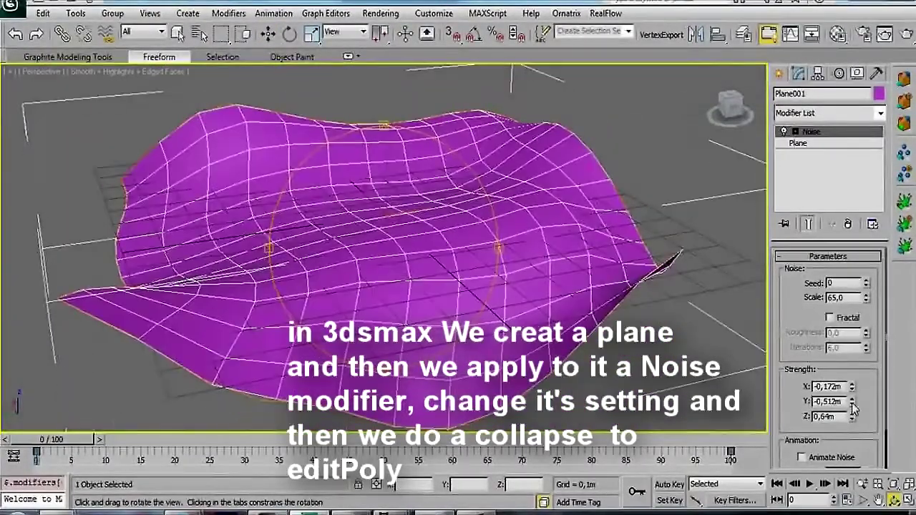
pyautogui.moveTo(852, 401); pyautogui.dragTo(852, 394)
pyautogui.moveTo(408, 245); pyautogui.dragTo(578, 194)
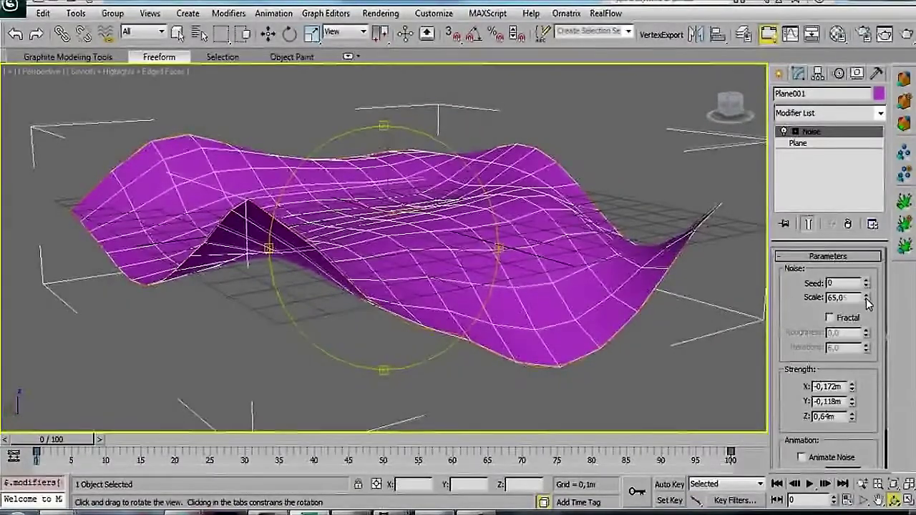
pyautogui.moveTo(866, 297); pyautogui.dragTo(867, 299)
pyautogui.moveTo(364, 220); pyautogui.dragTo(391, 215)
# - Convert Plane001 to an Editable Poly
pyautogui.rightClick(389, 213)
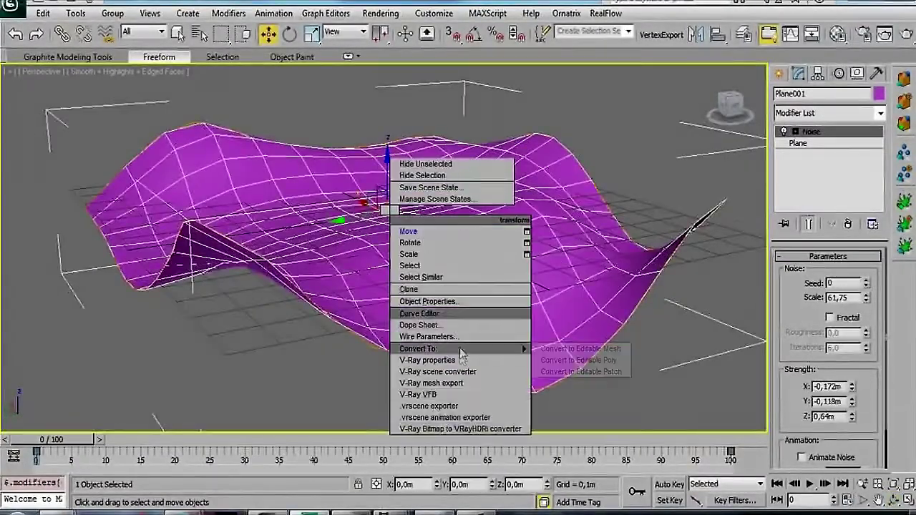
pyautogui.moveTo(430, 348)
pyautogui.click(582, 360)
# - Export the selected plane into the Unity project's Assets/Models folder on drive D:
pyautogui.click(11, 9)
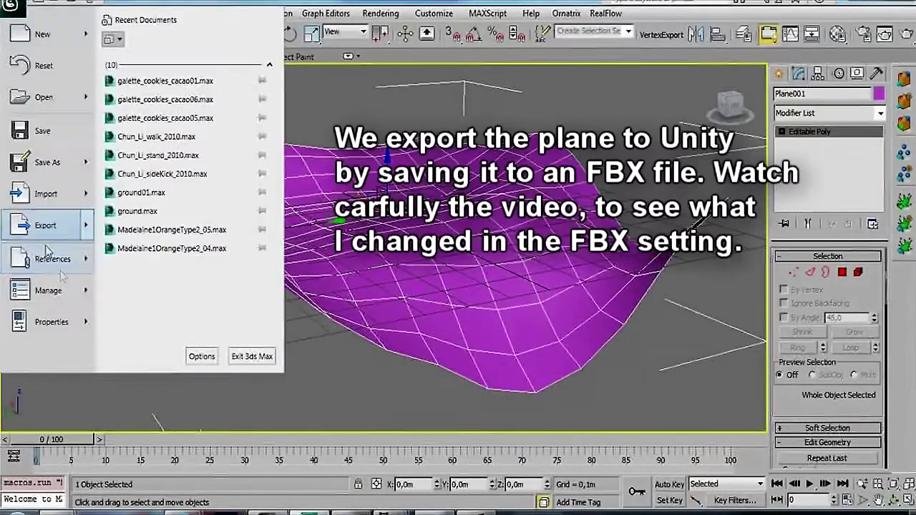
pyautogui.moveTo(55, 225)
pyautogui.click(154, 112)
pyautogui.click(184, 22)
pyautogui.click(90, 151)
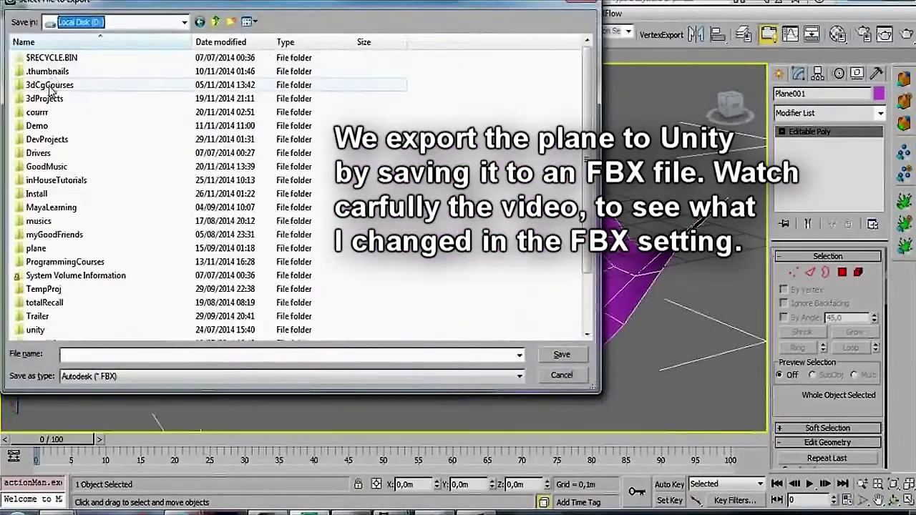
pyautogui.doubleClick(44, 98)
pyautogui.click(215, 21)
pyautogui.scroll(-5, 43, 114)
pyautogui.doubleClick(43, 114)
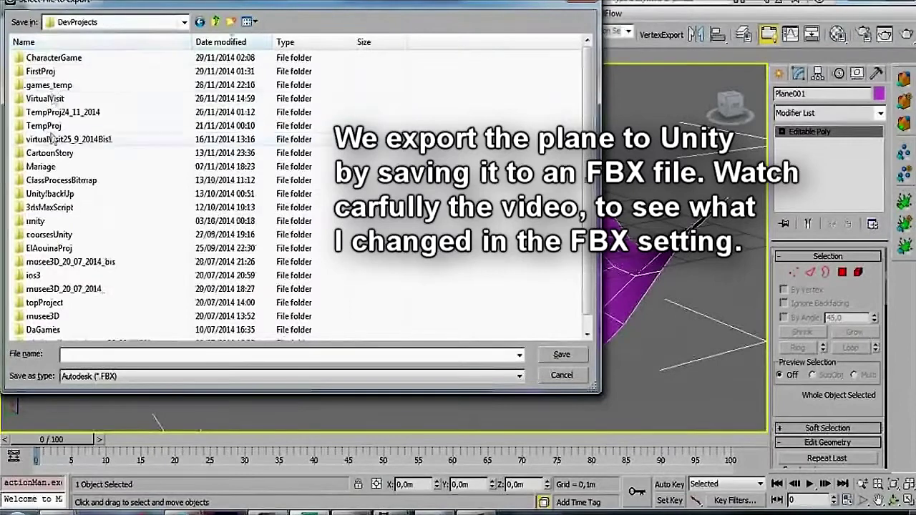
pyautogui.doubleClick(61, 67)
pyautogui.doubleClick(57, 60)
pyautogui.click(60, 73)
pyautogui.doubleClick(60, 75)
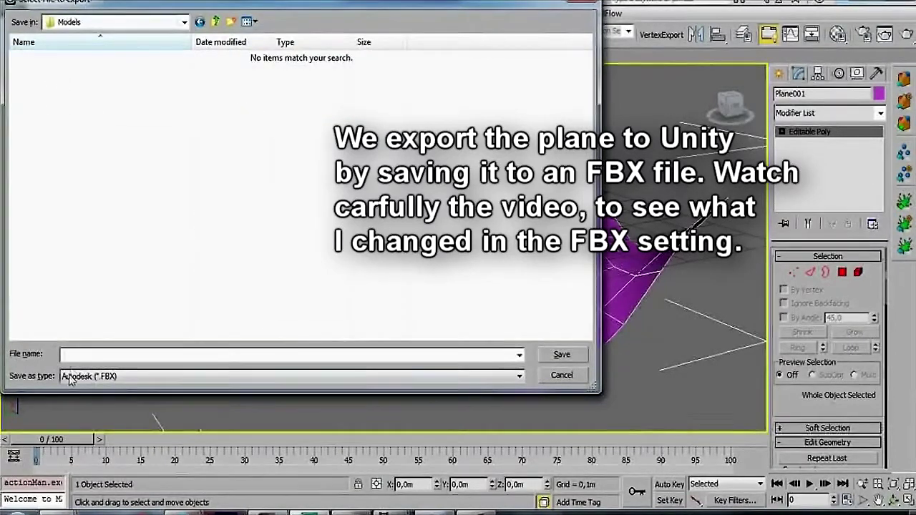
# - Name the export 'Tiled', accept the FBX export settings, and dismiss the warnings
pyautogui.write('Tiled')
pyautogui.press('Return')
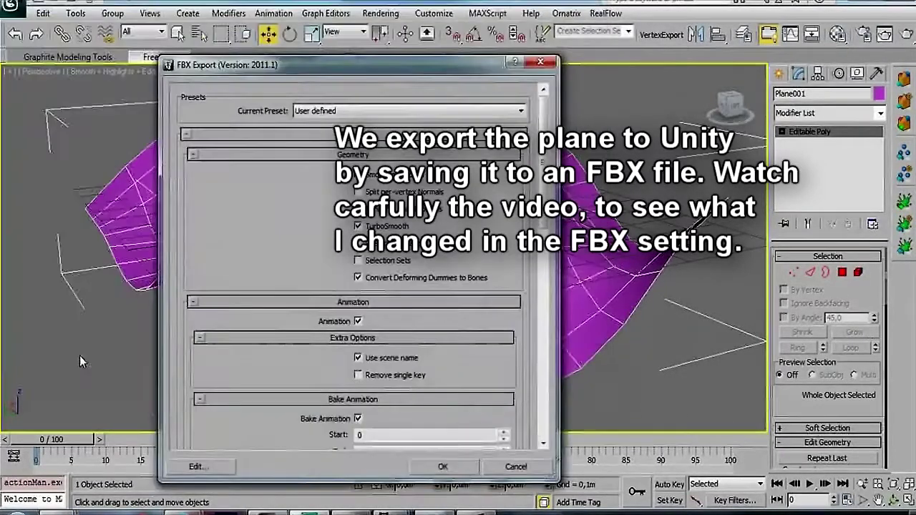
pyautogui.scroll(-10, 353, 286)
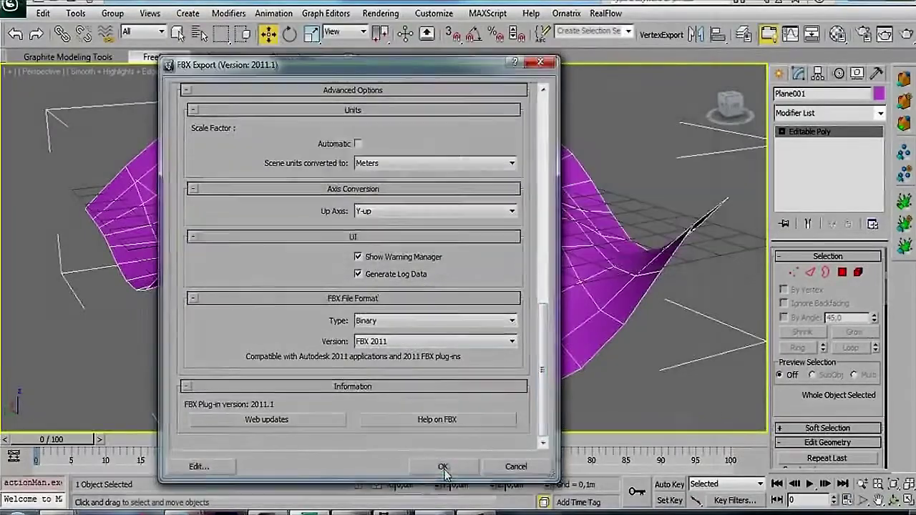
pyautogui.click(443, 467)
pyautogui.click(672, 473)
# - Set the Ground model's import Scale Factor to 1 and apply it
pyautogui.moveTo(481, 507)
pyautogui.click(480, 458)
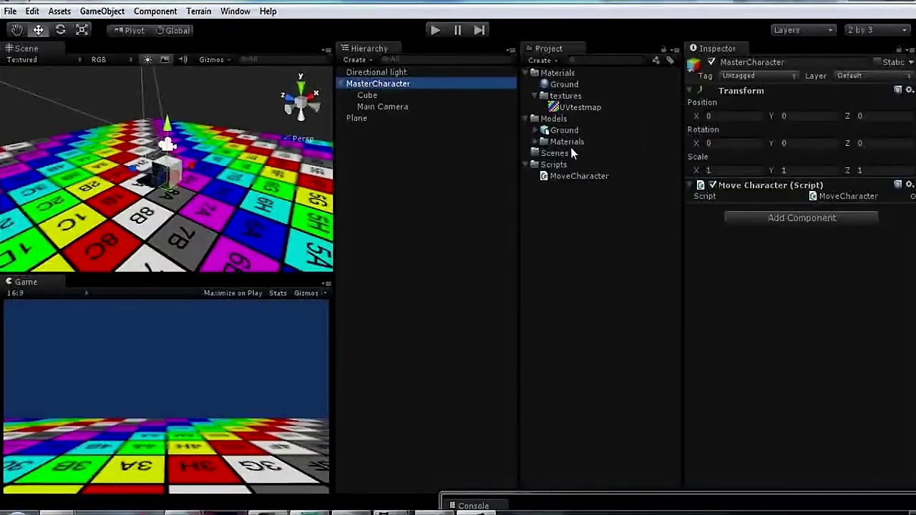
pyautogui.click(564, 121)
pyautogui.click(565, 131)
pyautogui.click(748, 95)
pyautogui.click(794, 124)
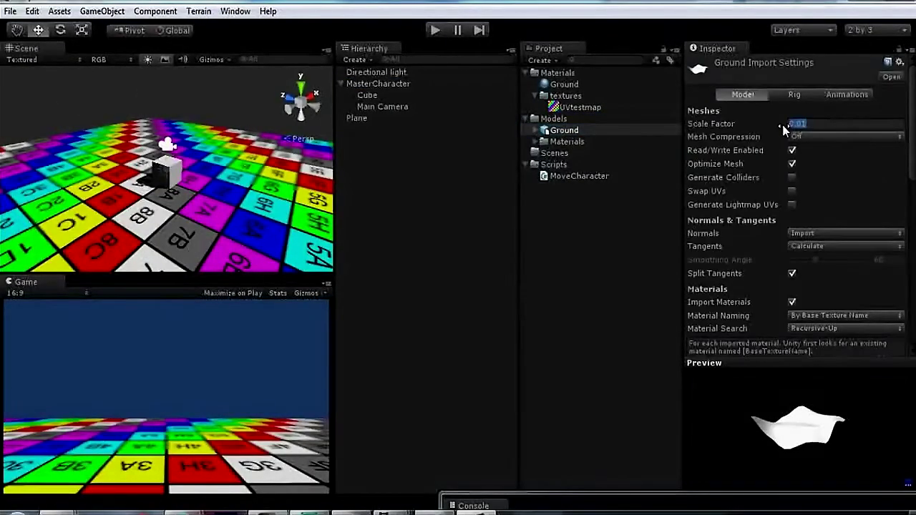
pyautogui.write('1')
pyautogui.scroll(-3, 823, 215)
pyautogui.click(892, 313)
pyautogui.scroll(3, 860, 214)
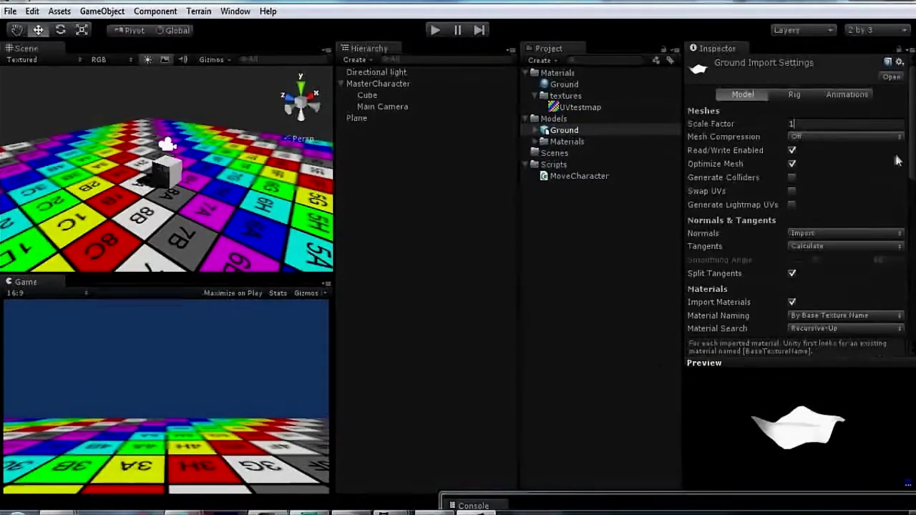
# - Place the Ground model in the scene and scale it to 0.5 on X, Y and Z
pyautogui.click(553, 119)
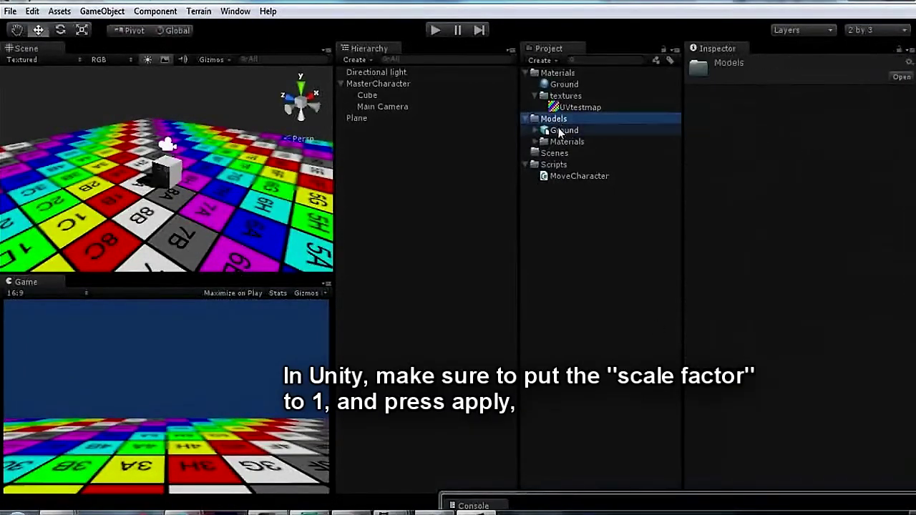
pyautogui.click(564, 130)
pyautogui.moveTo(564, 130); pyautogui.dragTo(442, 184)
pyautogui.doubleClick(734, 185)
pyautogui.write('1')
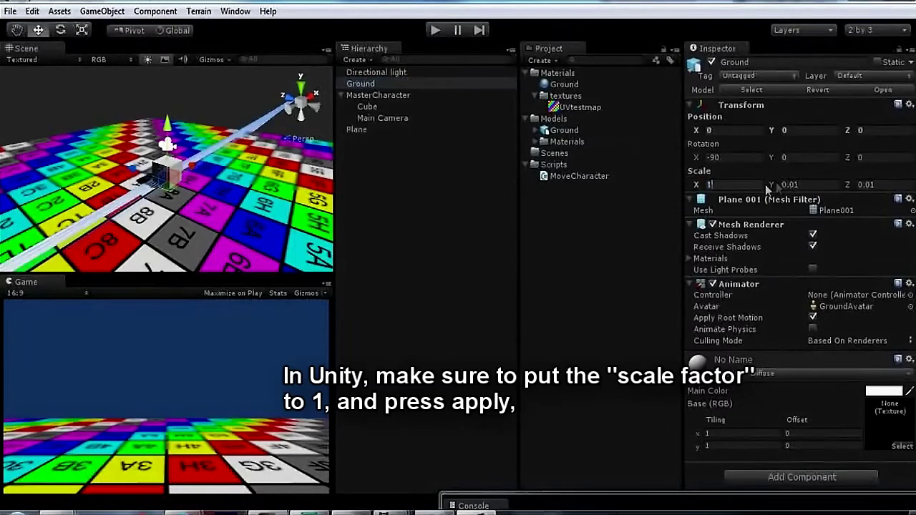
pyautogui.doubleClick(782, 186)
pyautogui.write('11')
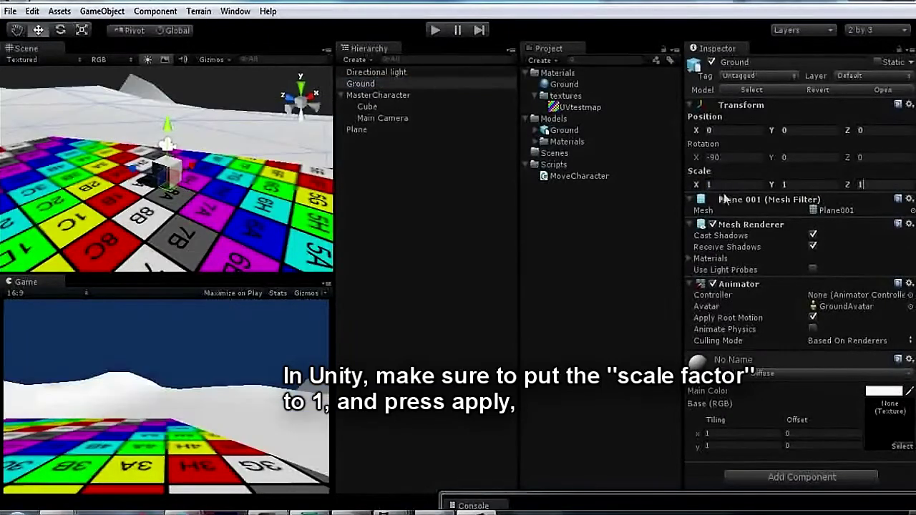
pyautogui.press('Return')
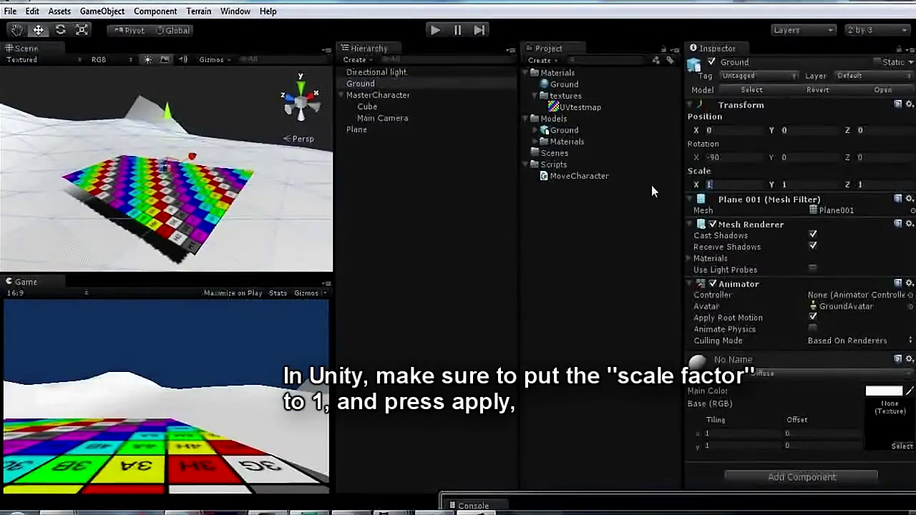
pyautogui.write('.5')
pyautogui.press('Tab')
pyautogui.write('.5')
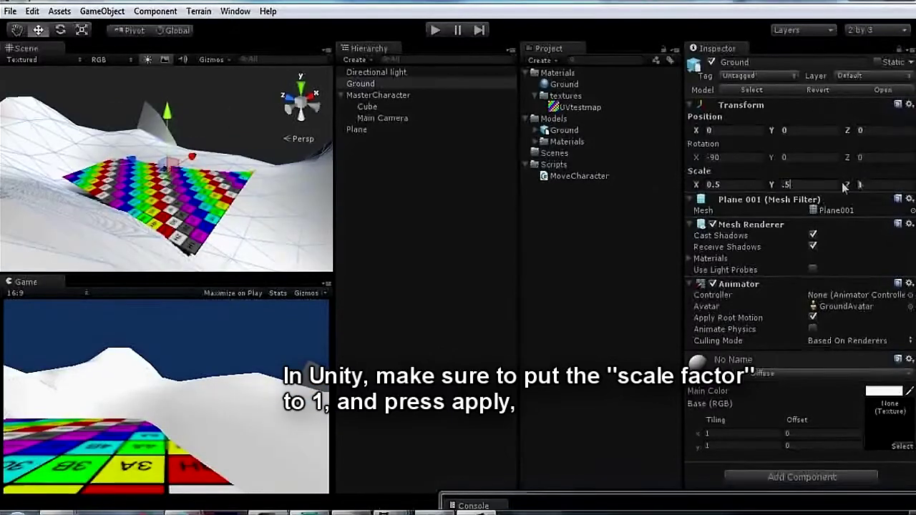
pyautogui.press('Tab')
pyautogui.write('.5')
pyautogui.press('Return')
# - Reduce Ground's scale to 0.25 on X, Y and Z
pyautogui.moveTo(210, 203)
pyautogui.keyDown('alt'); pyautogui.mouseDown()
pyautogui.moveTo(159, 117)
pyautogui.moveTo(214, 118)
pyautogui.mouseUp(); pyautogui.keyUp('alt')
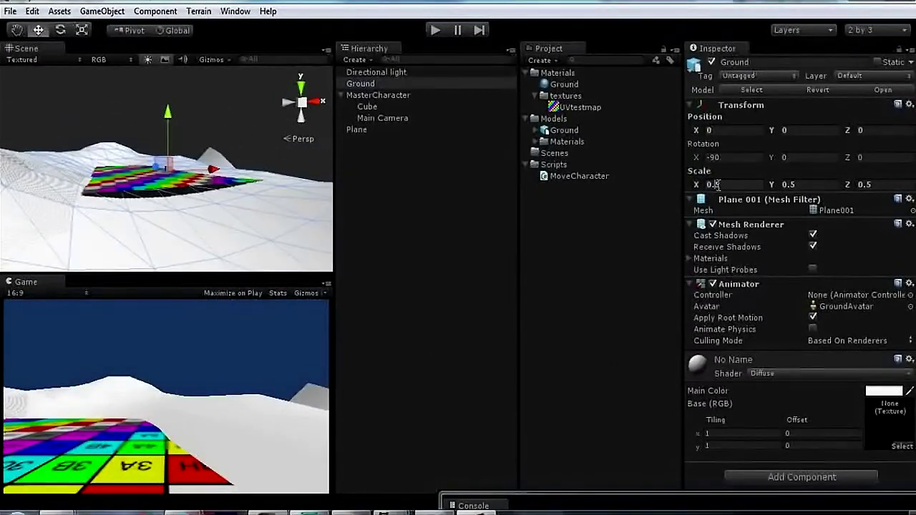
pyautogui.click(716, 185)
pyautogui.write('0.25 Y 0.25 Z ')
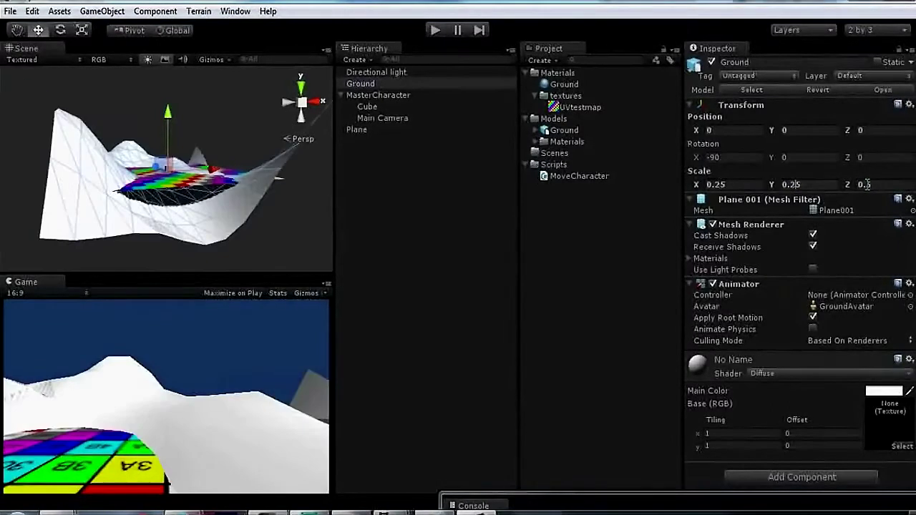
pyautogui.write('0.25')
pyautogui.moveTo(179, 179)
pyautogui.keyDown('alt'); pyautogui.mouseDown()
pyautogui.moveTo(338, 218)
pyautogui.moveTo(275, 153)
pyautogui.moveTo(249, 264)
pyautogui.mouseUp(); pyautogui.keyUp('alt')
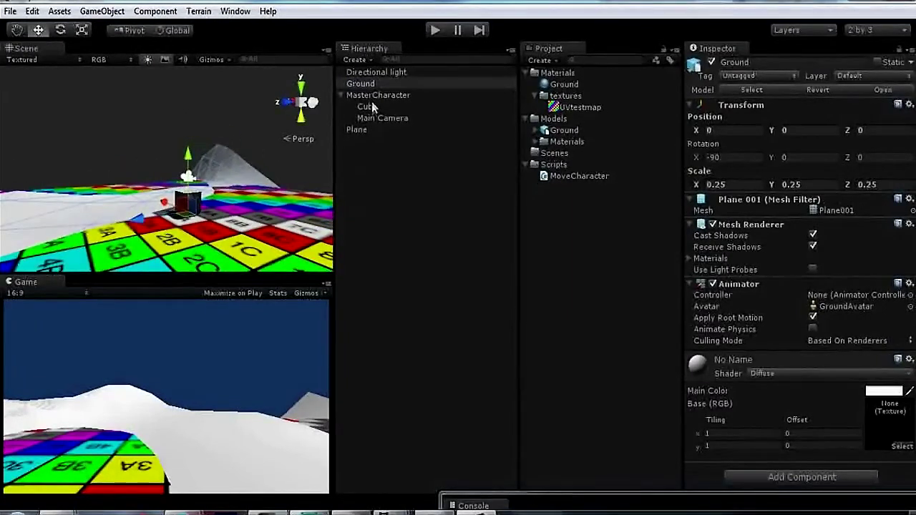
# - Delete the Plane and give Ground's material the UVtestmap texture tiled 3 by 3
pyautogui.click(357, 130)
pyautogui.rightClick(357, 131)
pyautogui.click(387, 214)
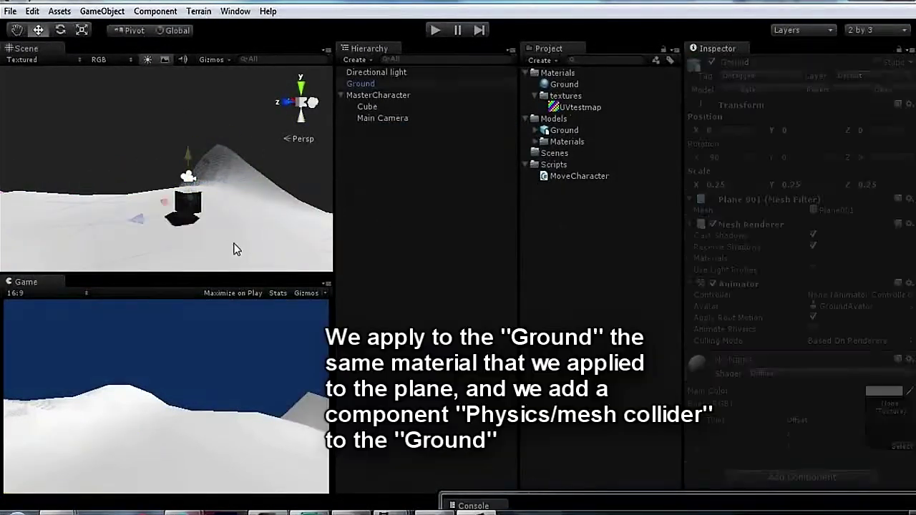
pyautogui.click(907, 361)
pyautogui.click(769, 415)
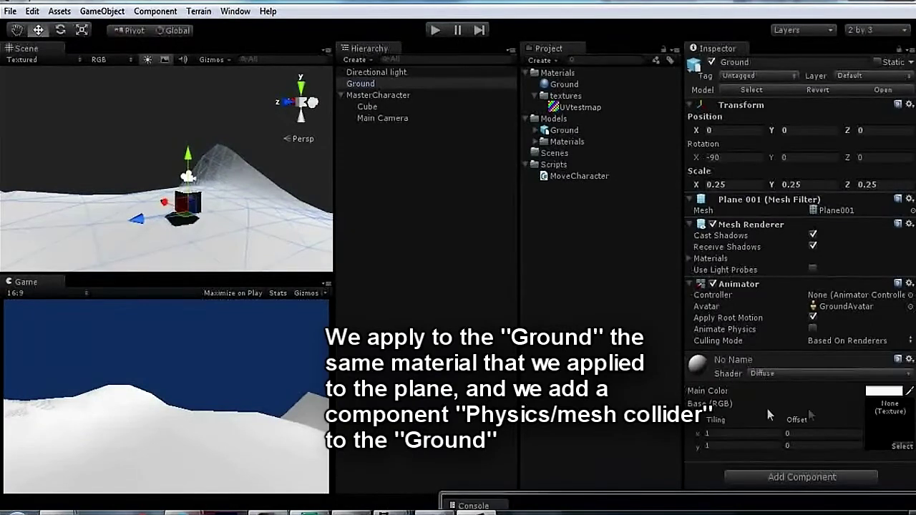
pyautogui.moveTo(886, 423); pyautogui.dragTo(887, 424)
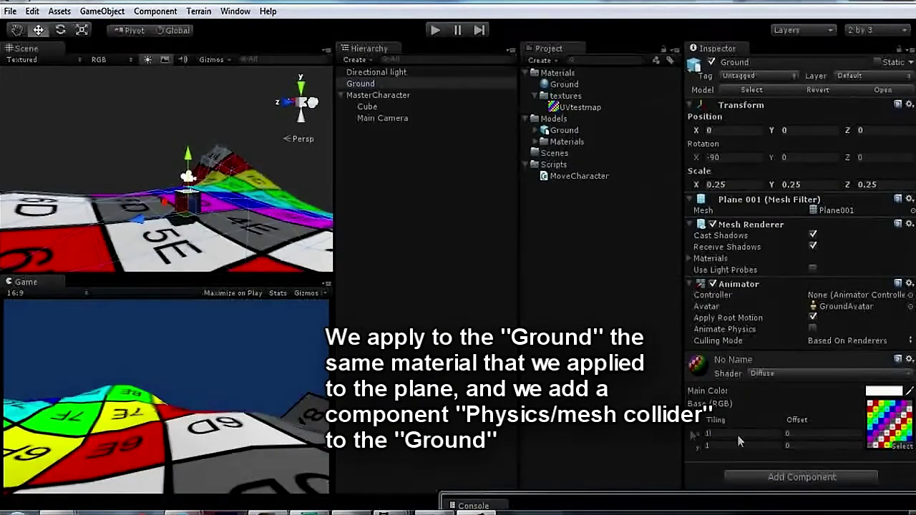
pyautogui.write('33')
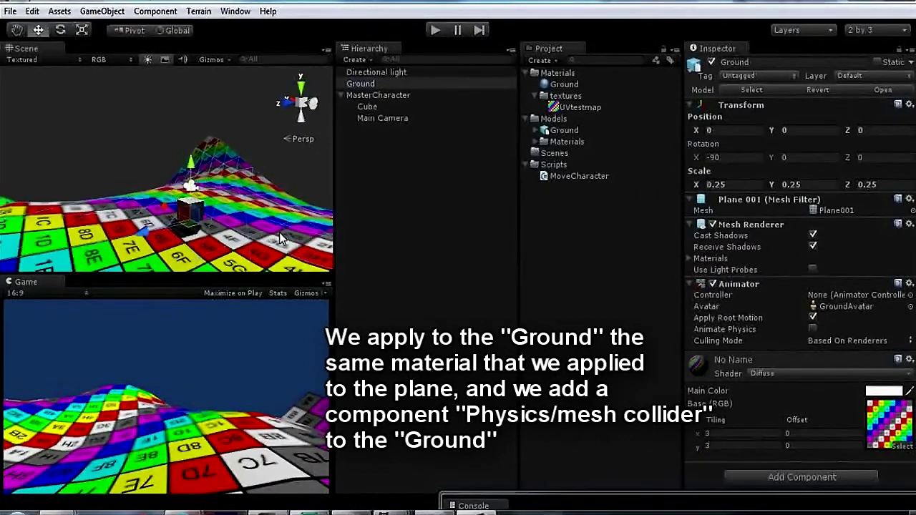
# - Add a Mesh Collider component to Ground
pyautogui.click(155, 12)
pyautogui.moveTo(215, 75)
pyautogui.click(335, 160)
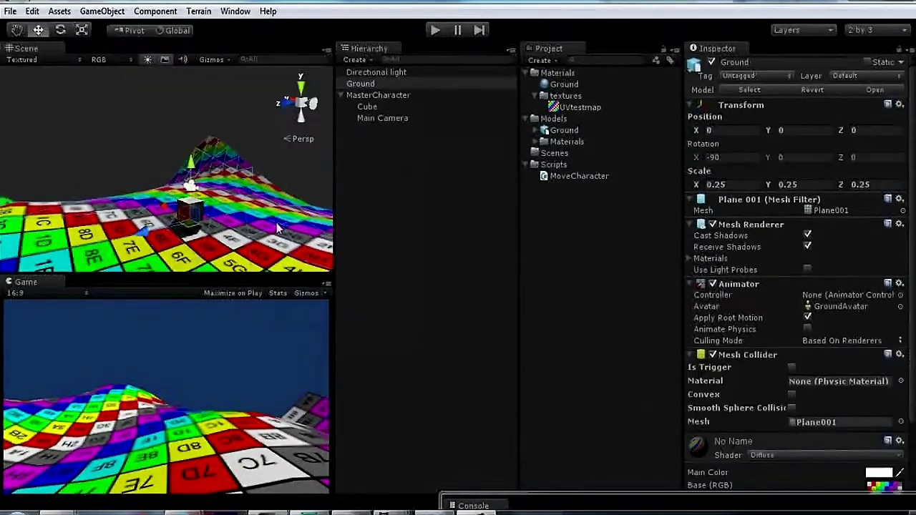
# - Create a StickToGround C# script in the Scripts folder
pyautogui.rightClick(554, 165)
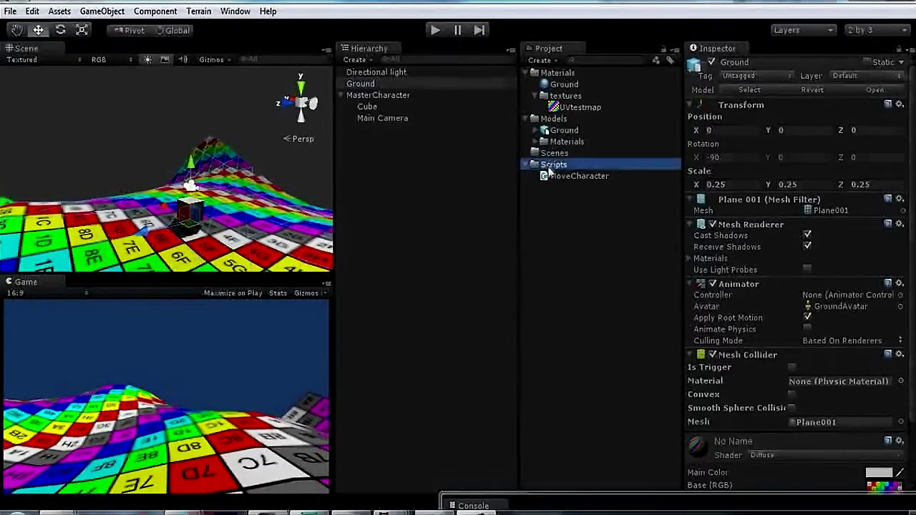
pyautogui.moveTo(594, 174)
pyautogui.click(767, 211)
pyautogui.write('St')
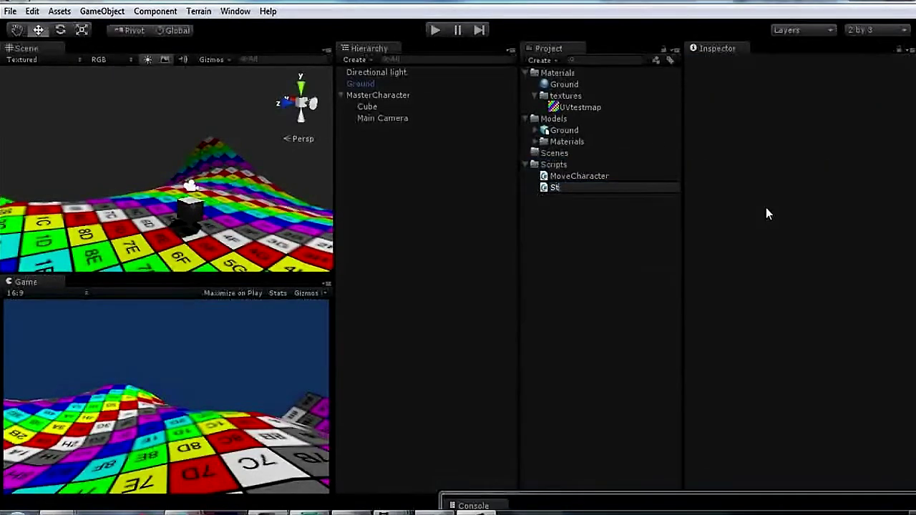
pyautogui.write('ickToGround')
pyautogui.press('Return')
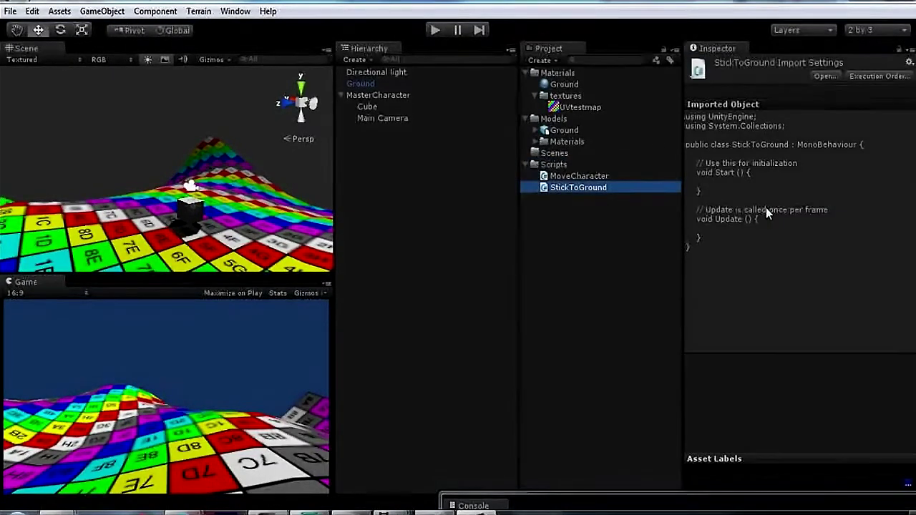
pyautogui.press('Return')
# - Declare a rayHit field and a rayEmit vector 2 units above the object, and start a Physics.Raycast call
pyautogui.write('p')
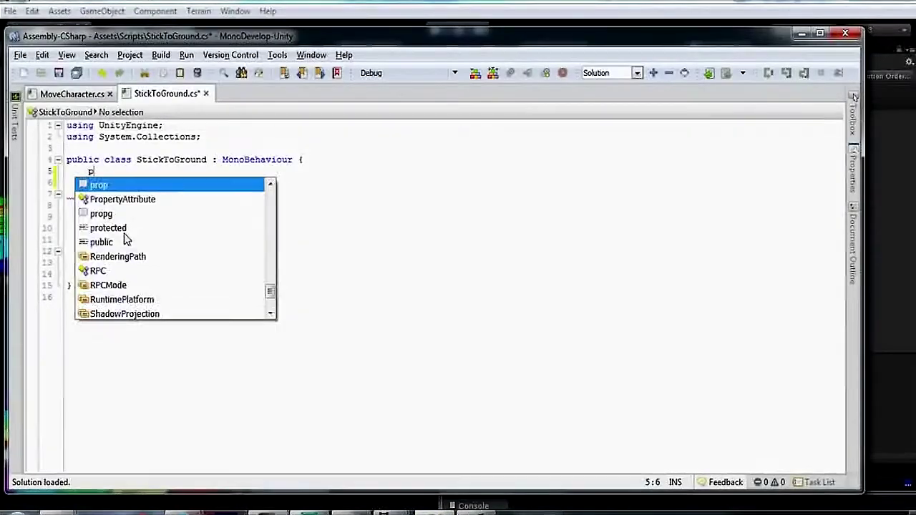
pyautogui.write('rivate Rayca')
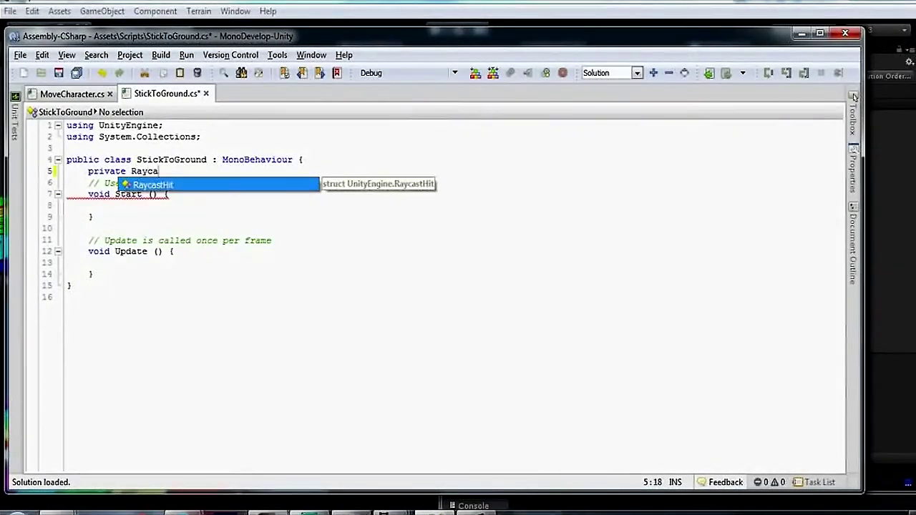
pyautogui.write('stHit rayHit')
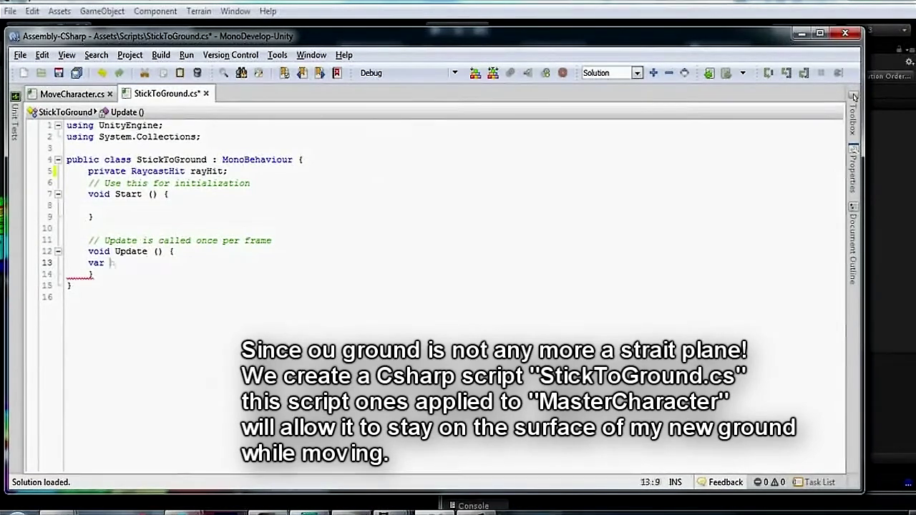
pyautogui.write('Phyis')
pyautogui.press('BackSpace')
pyautogui.press('BackSpace')
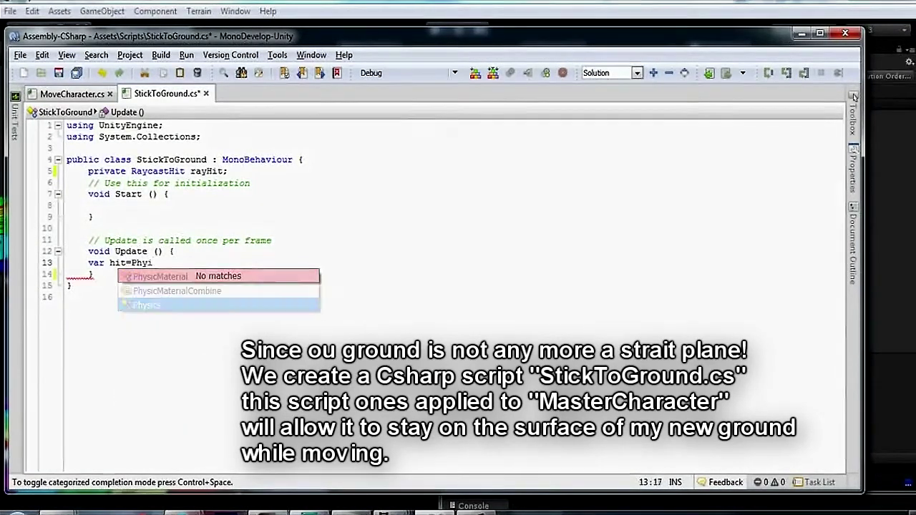
pyautogui.write('sics.Raycas')
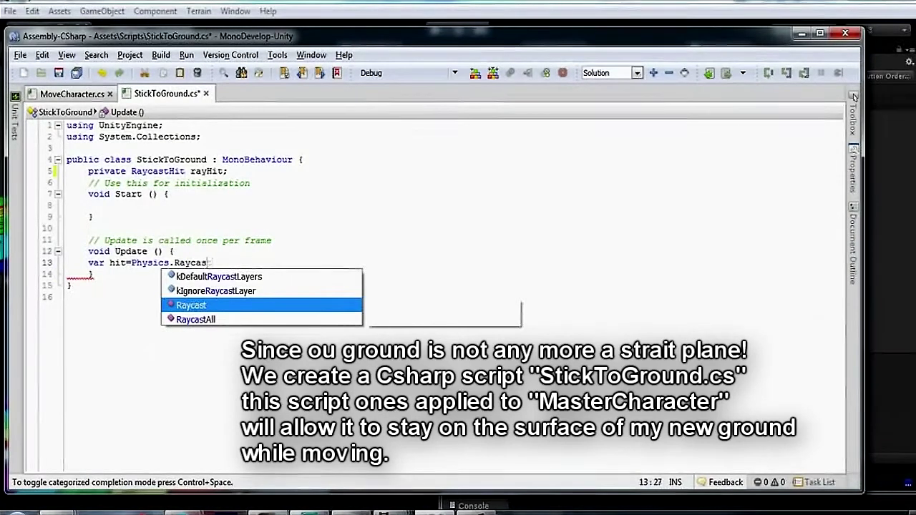
pyautogui.write('t (')
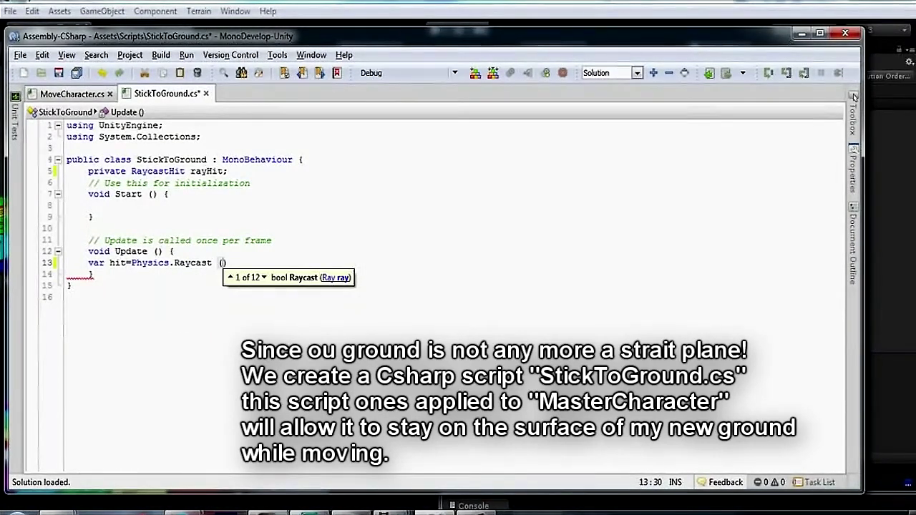
pyautogui.click(235, 175)
pyautogui.press('Return')
pyautogui.write('private')
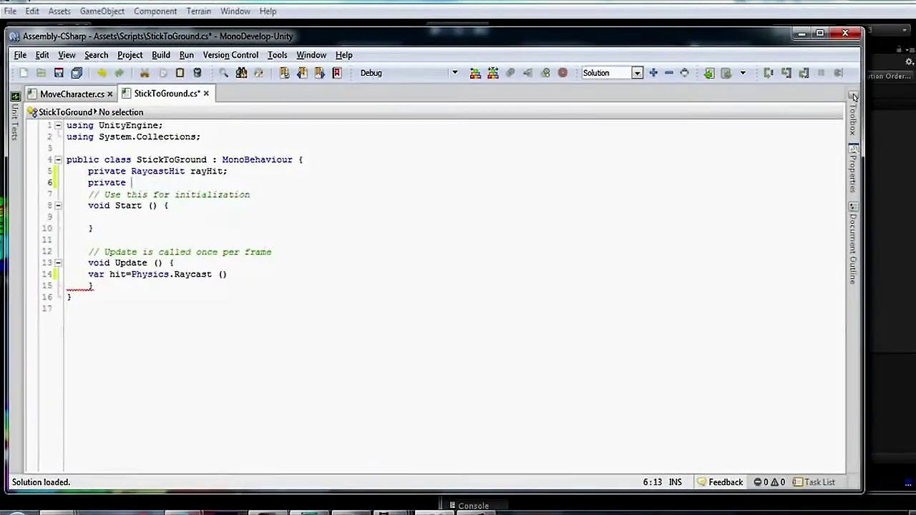
pyautogui.write(' Vector3 ')
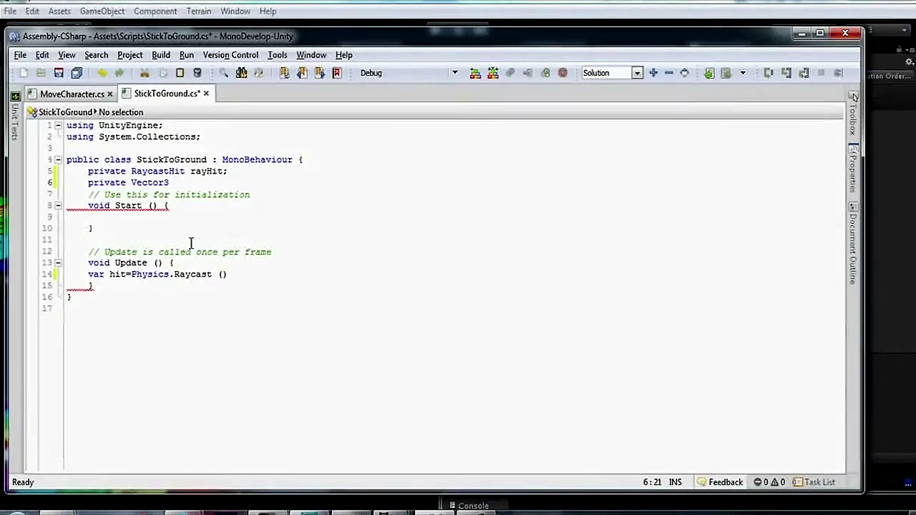
pyautogui.write('rayEmitVect')
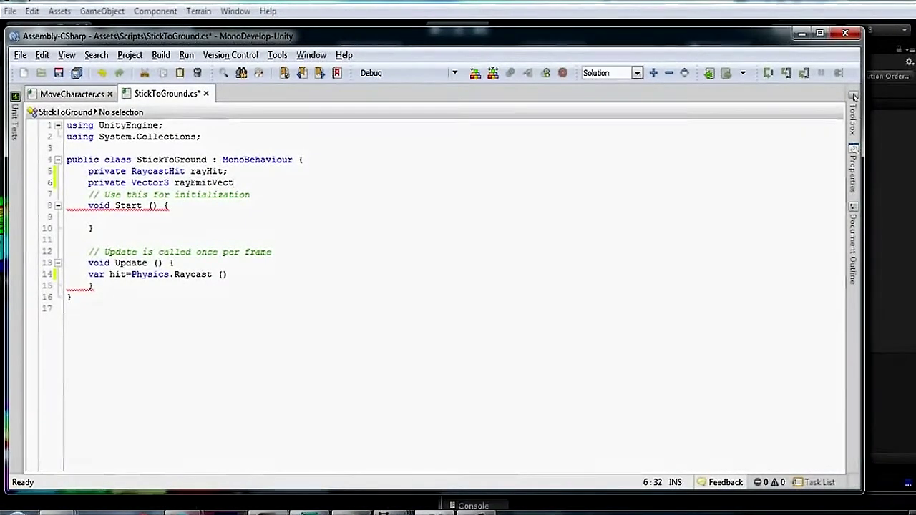
pyautogui.write('r')
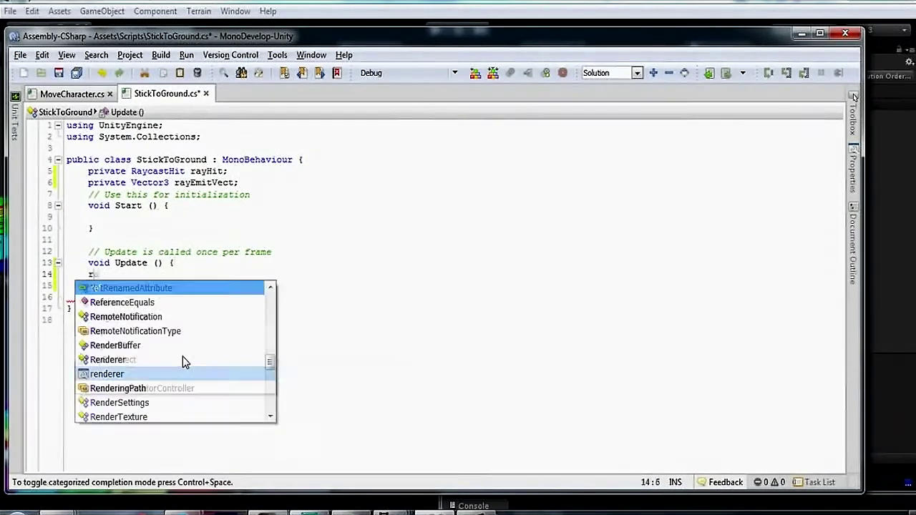
pyautogui.write('ayEmit')
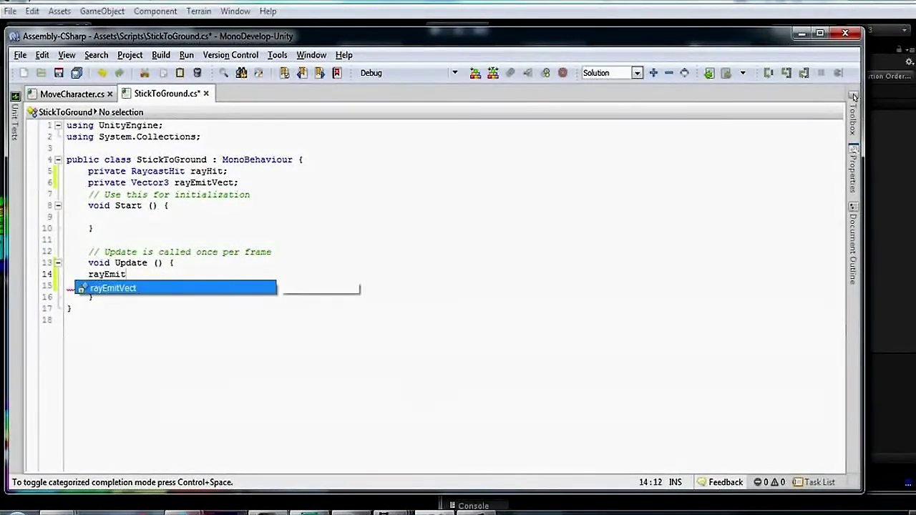
pyautogui.write('Vect=new Vector3')
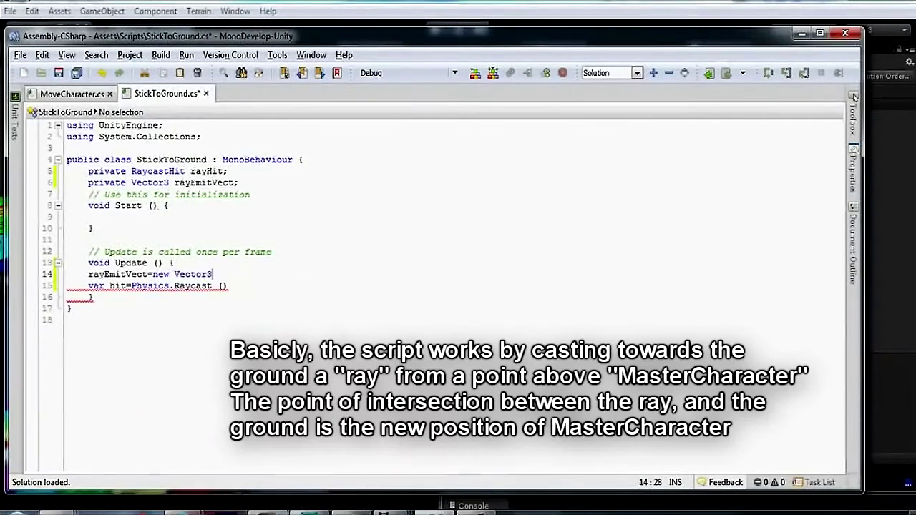
pyautogui.write('(transform.')
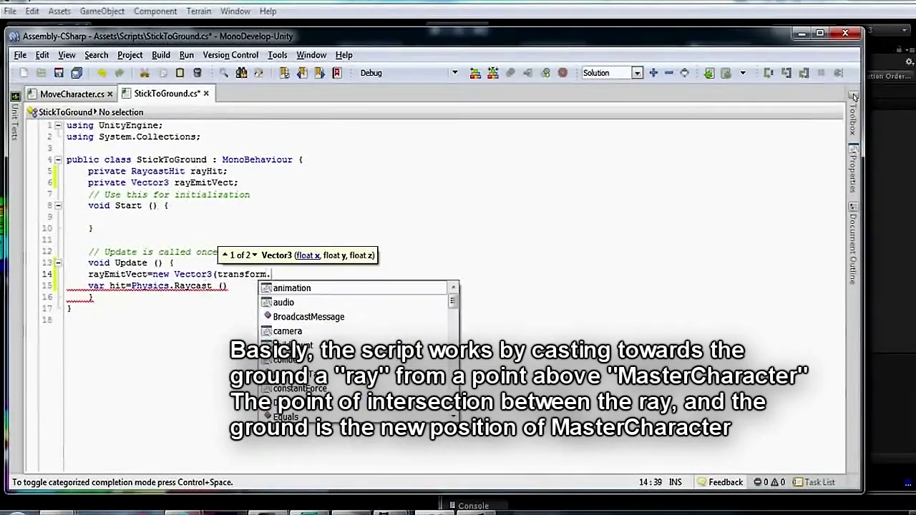
pyautogui.write('position.x,trans')
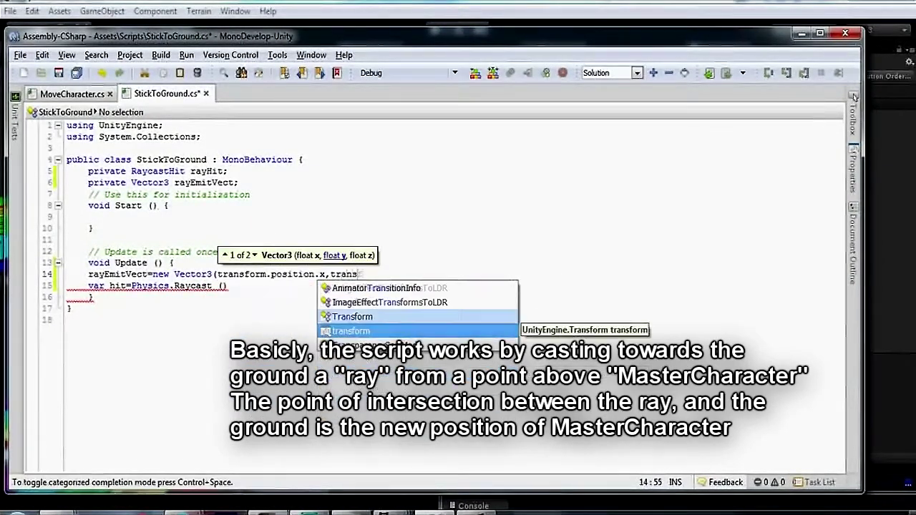
pyautogui.write('form.position.y+2')
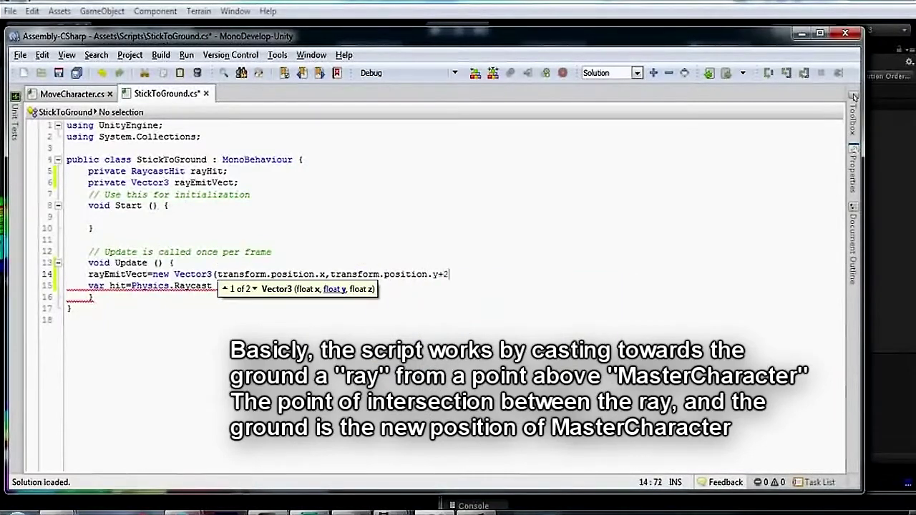
pyautogui.write('F,transform.posi')
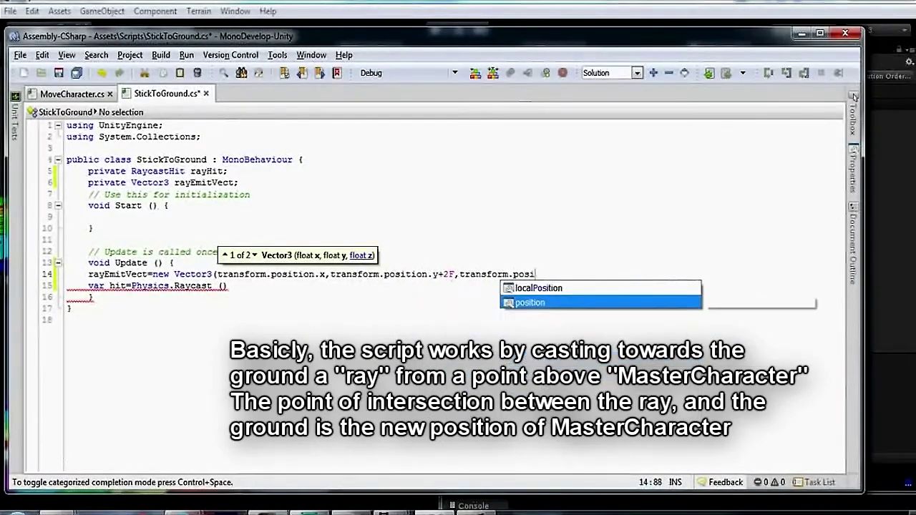
pyautogui.write('tion.z)')
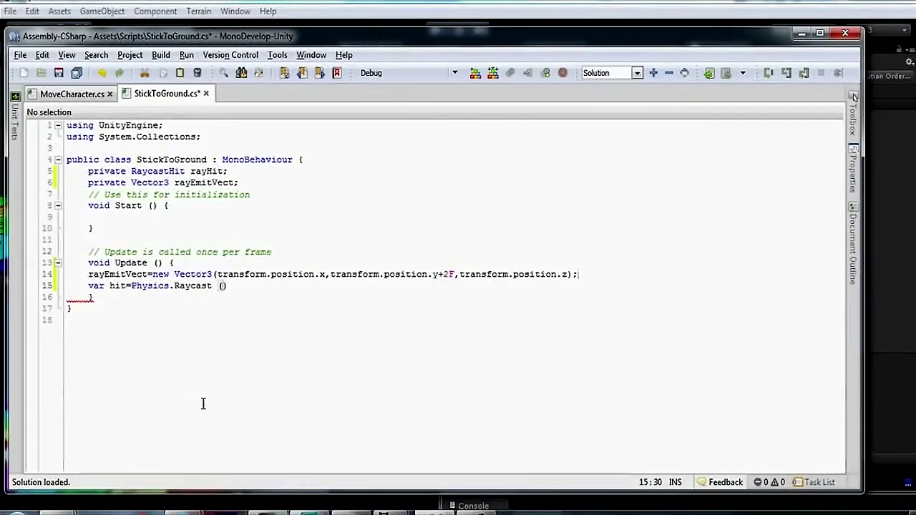
pyautogui.write('rayEmit')
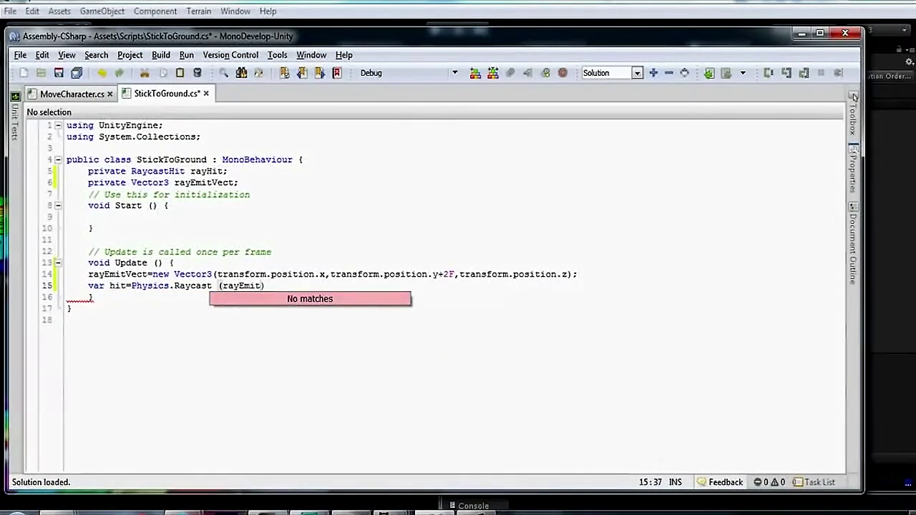
pyautogui.write(',transf')
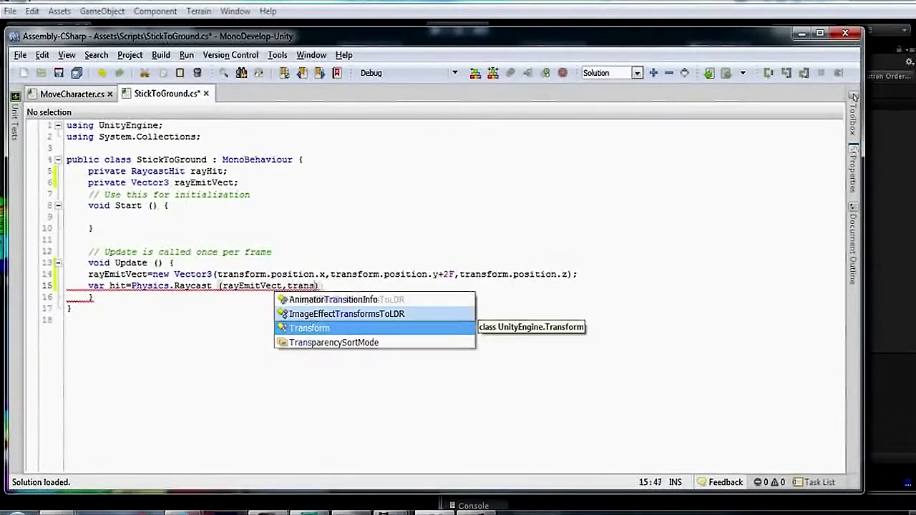
pyautogui.write('orm.up*(-1')
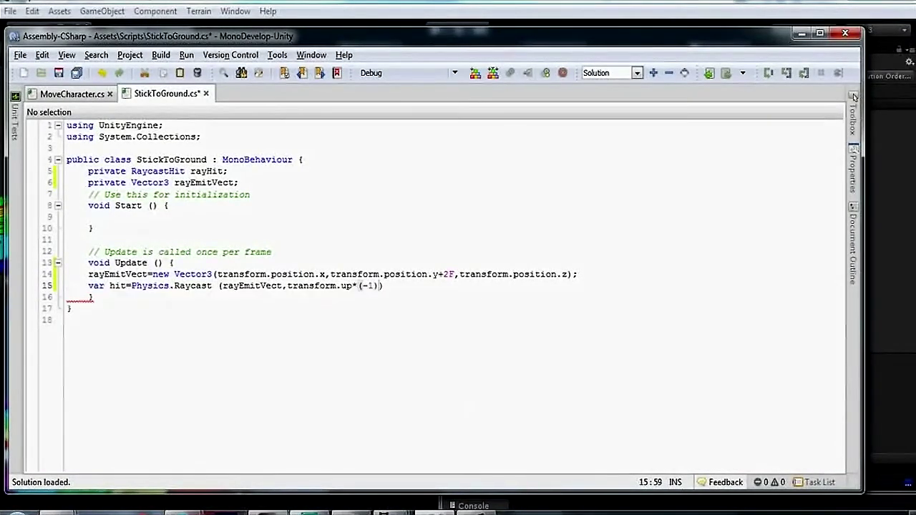
pyautogui.write('out')
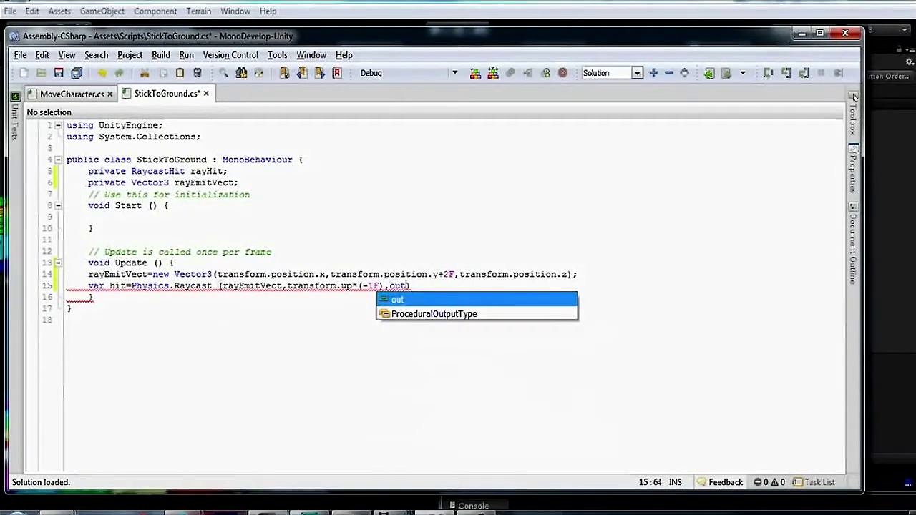
pyautogui.write(' rayHit')
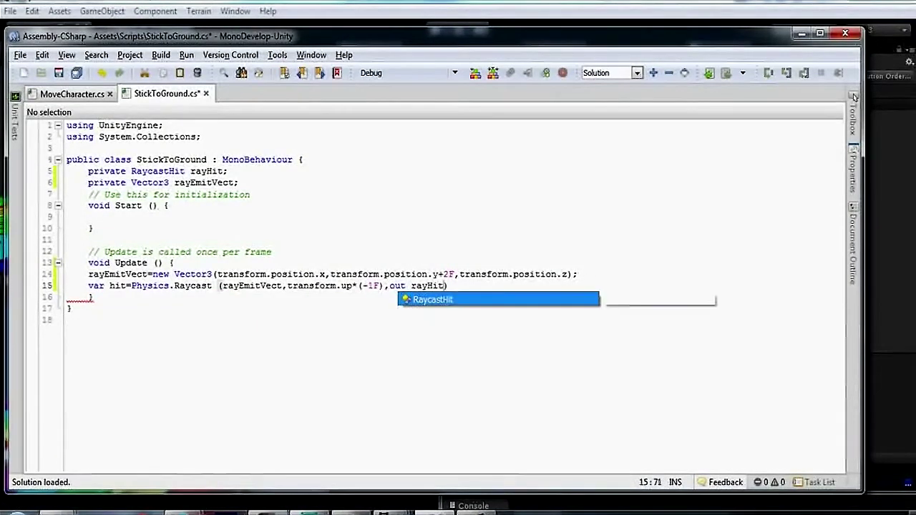
pyautogui.write(',')
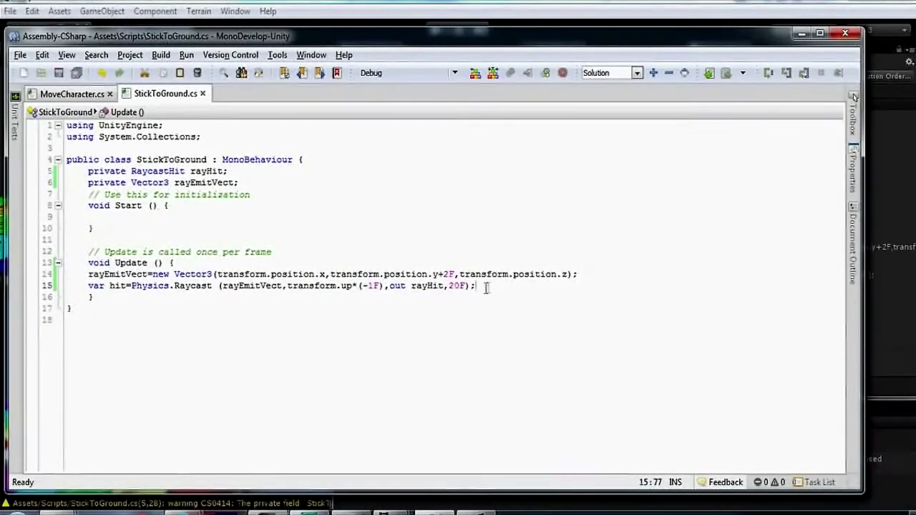
# - Add if(hit) setting transform.position to rayHit.point, then save StickToGround
pyautogui.press('Return')
pyautogui.write('if(hit){')
pyautogui.press('Return')
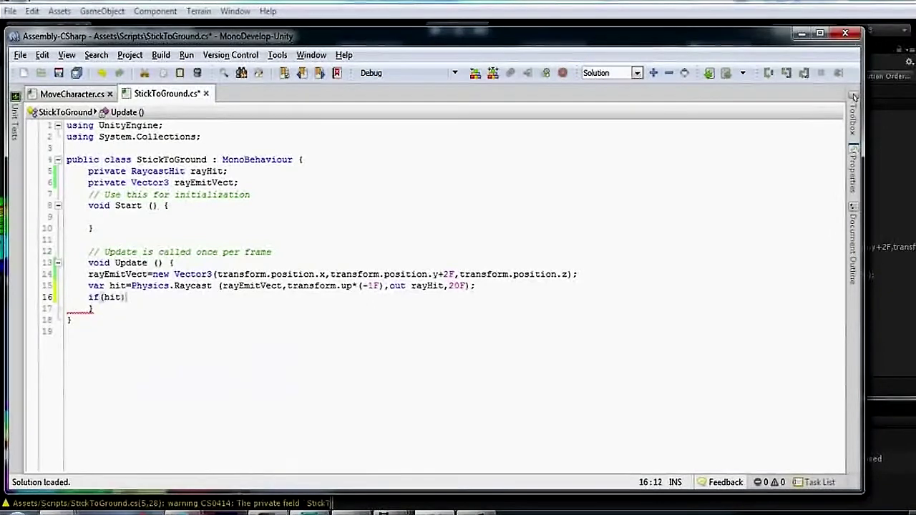
pyautogui.write('}')
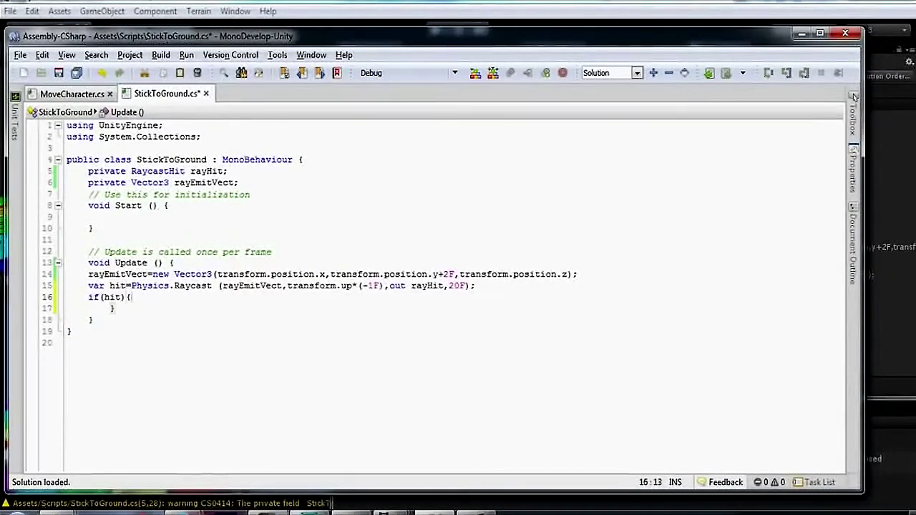
pyautogui.write('tran')
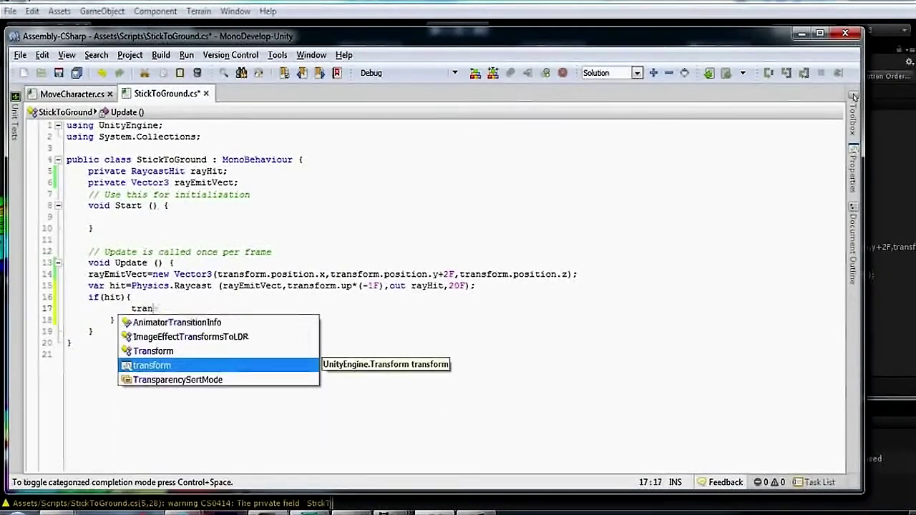
pyautogui.write('sform.position=')
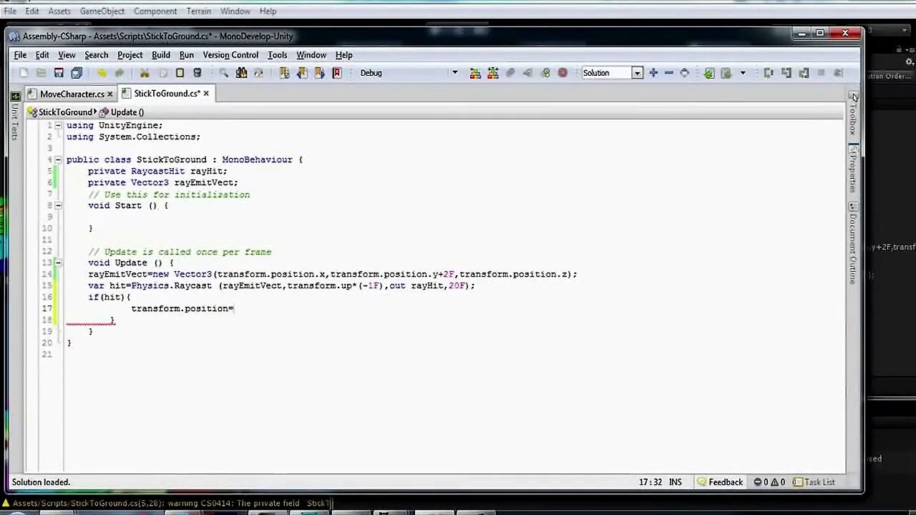
pyautogui.write('rayHit.poin')
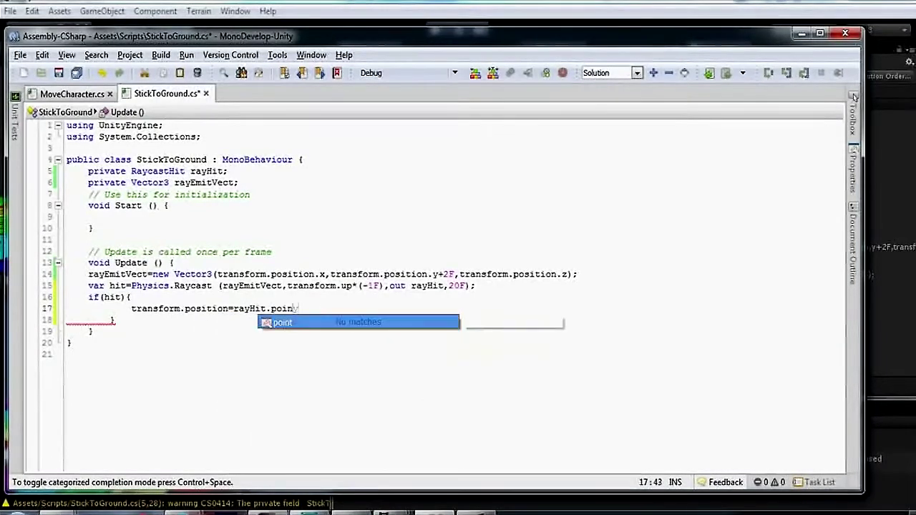
pyautogui.write('t;')
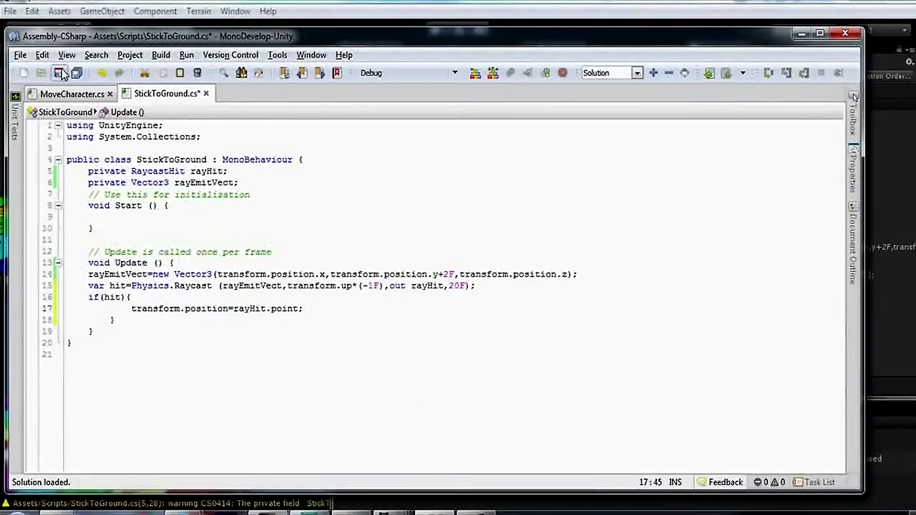
pyautogui.click(61, 73)
# - Attach StickToGround to MasterCharacter and run then stop play mode to test it
pyautogui.click(801, 36)
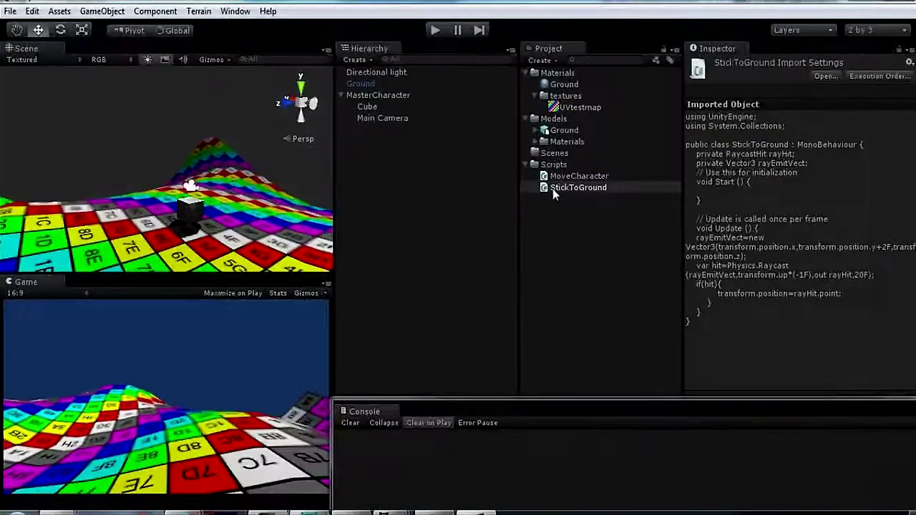
pyautogui.click(378, 95)
pyautogui.moveTo(578, 187); pyautogui.dragTo(753, 271)
pyautogui.click(435, 32)
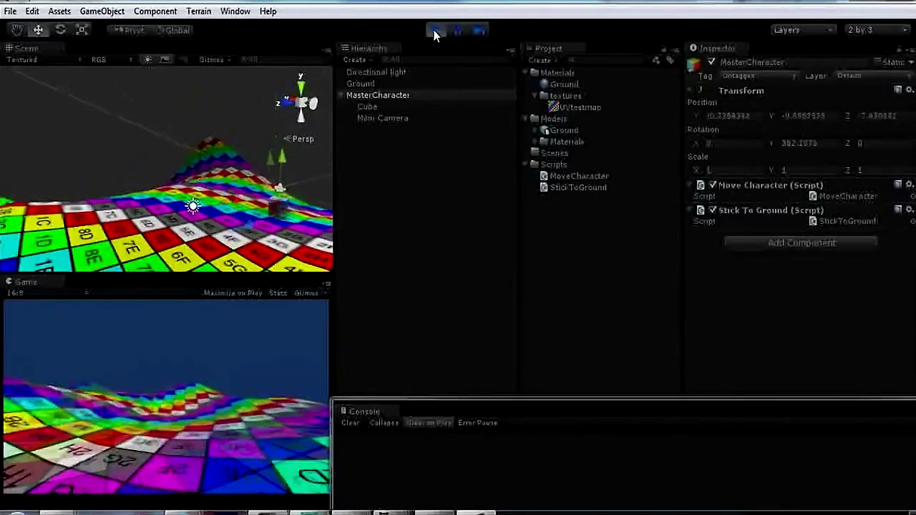
pyautogui.click(433, 32)
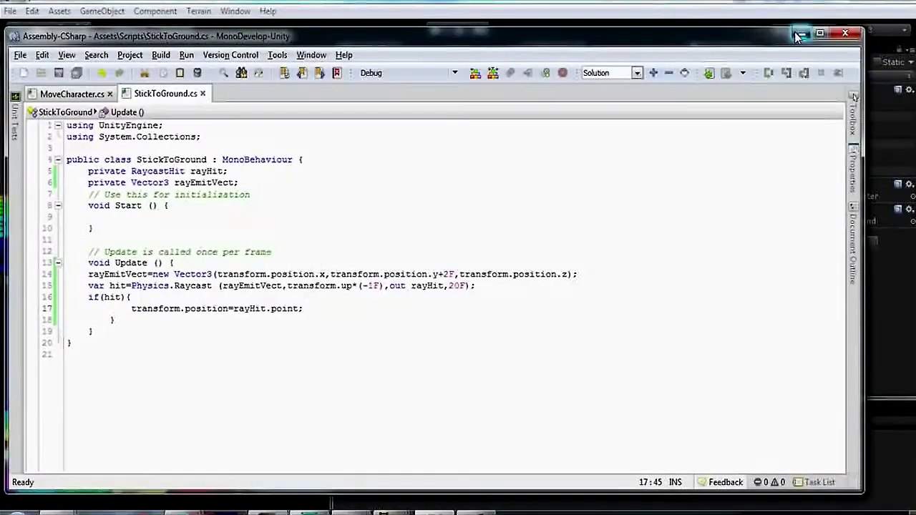
# - Create a VectDirect C# script in Scripts and open it in MonoDevelop
pyautogui.click(554, 165)
pyautogui.rightClick(553, 166)
pyautogui.moveTo(698, 184)
pyautogui.click(766, 214)
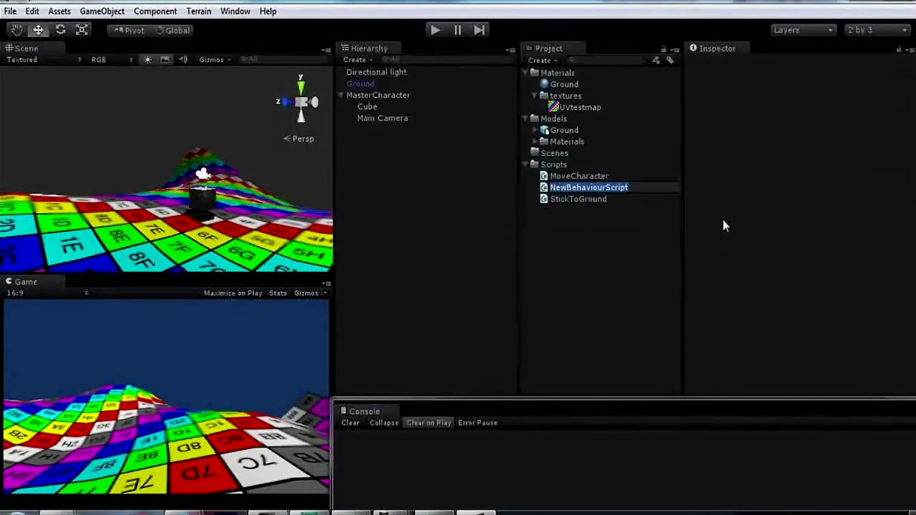
pyautogui.write('Ve')
pyautogui.write('ctDirect')
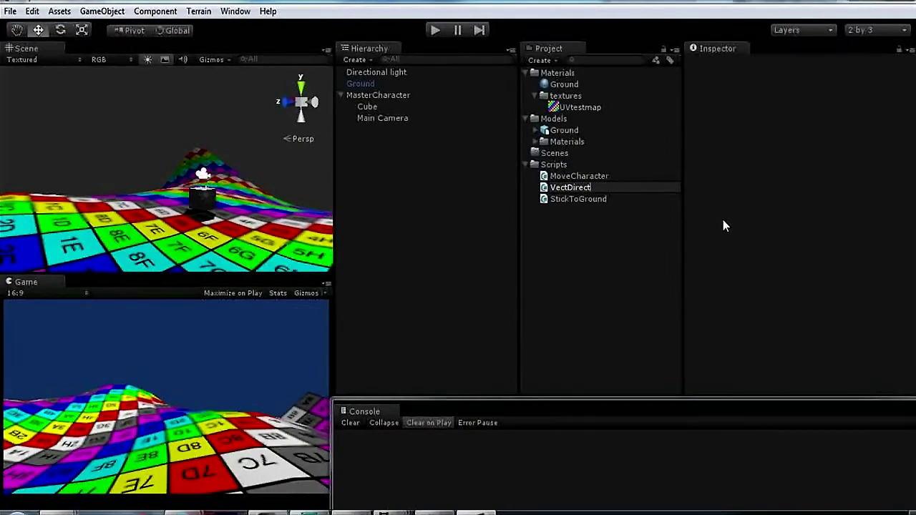
pyautogui.press('Return')
pyautogui.doubleClick(573, 199)
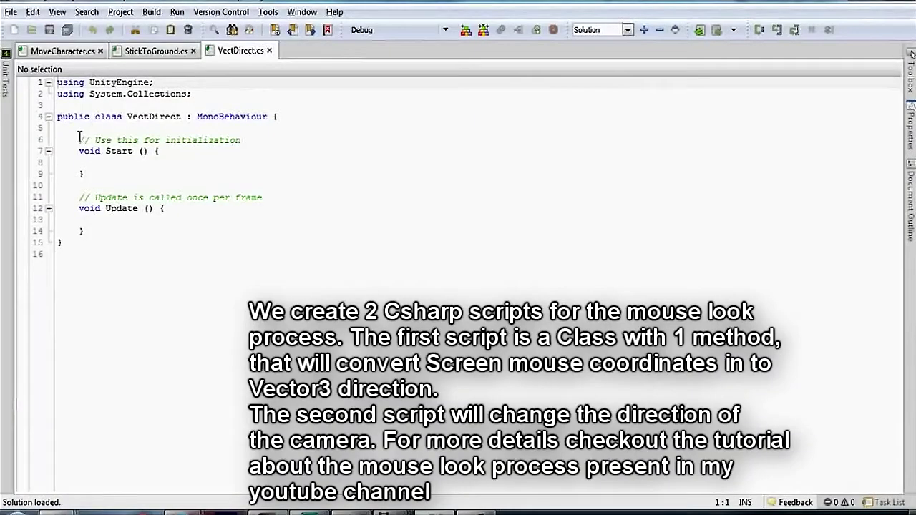
# - Remove the Start and Update methods and the MonoBehaviour base class from VectDirect
pyautogui.moveTo(80, 136); pyautogui.dragTo(136, 231)
pyautogui.press('Delete')
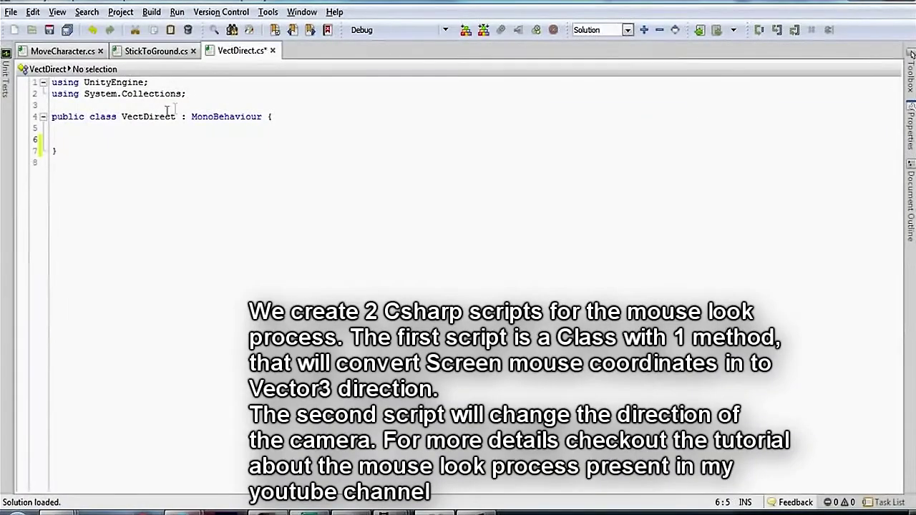
pyautogui.moveTo(181, 116); pyautogui.dragTo(267, 116)
pyautogui.press('Delete')
# - Declare an empty public Vector3 CalcVect(Vector3 mousPosition, float maxAngle) method
pyautogui.press('Return')
pyautogui.write('p')
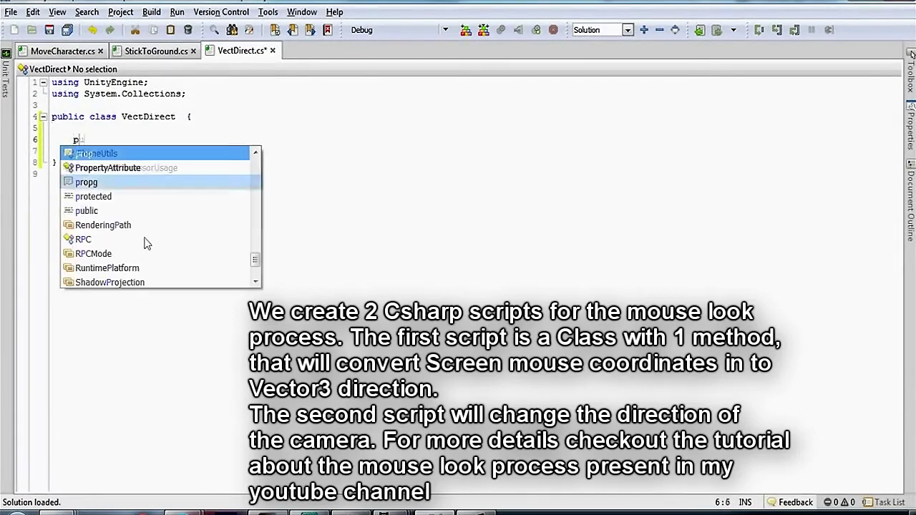
pyautogui.write('ublic Vector3 Calc')
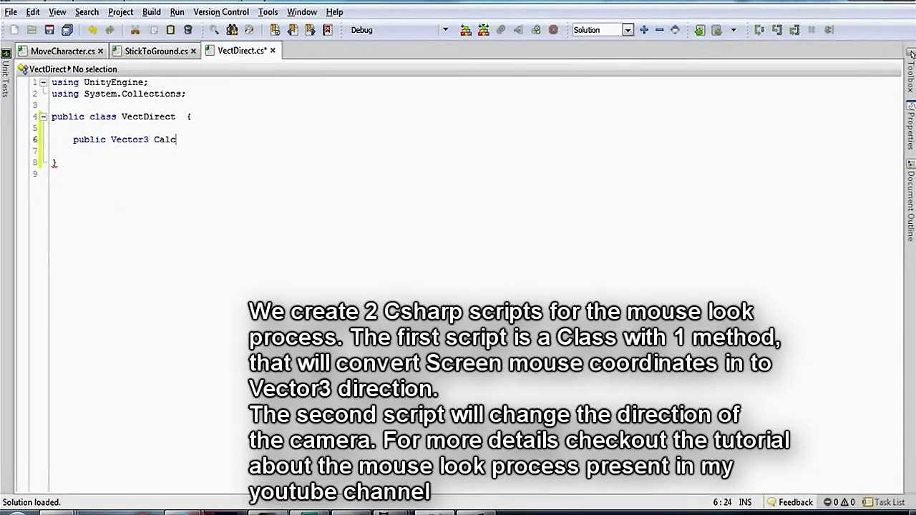
pyautogui.write('Vect(')
pyautogui.write('Vector3 ')
pyautogui.write('mou')
pyautogui.write('sPosition')
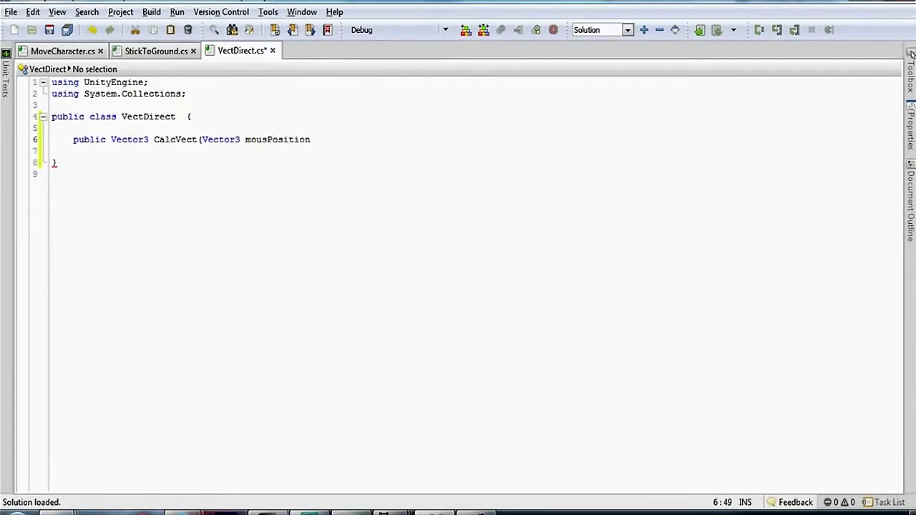
pyautogui.write(',fl')
pyautogui.press('BackSpace')
pyautogui.press('BackSpace')
pyautogui.write('float ')
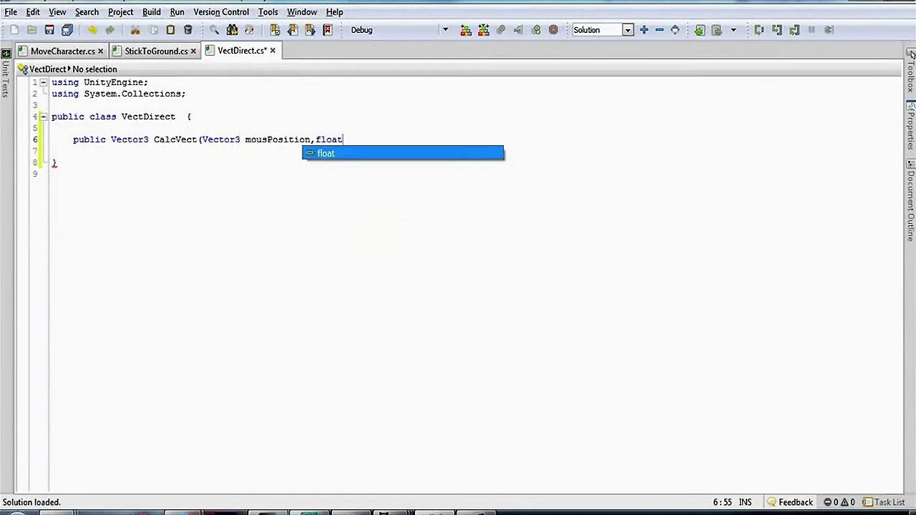
pyautogui.write('gle')
pyautogui.press('BackSpace')
pyautogui.press('BackSpace')
pyautogui.press('BackSpace')
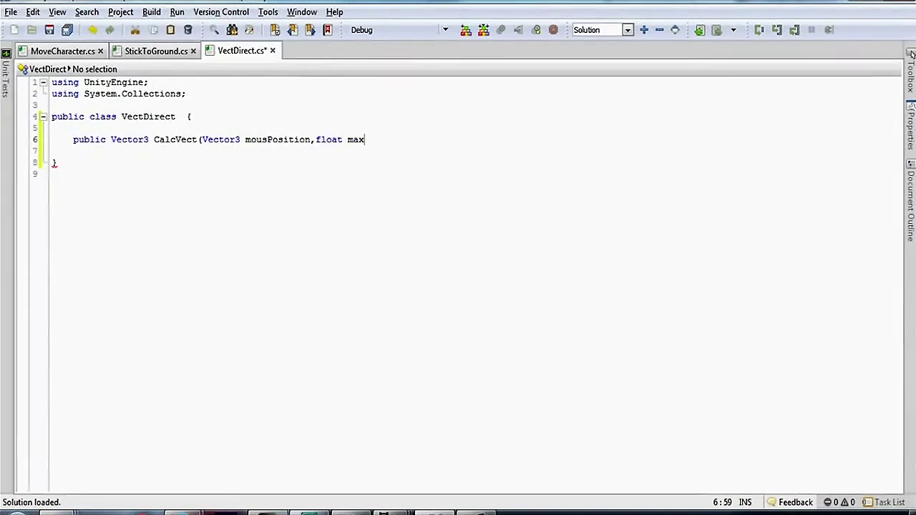
pyautogui.write('Angle){')
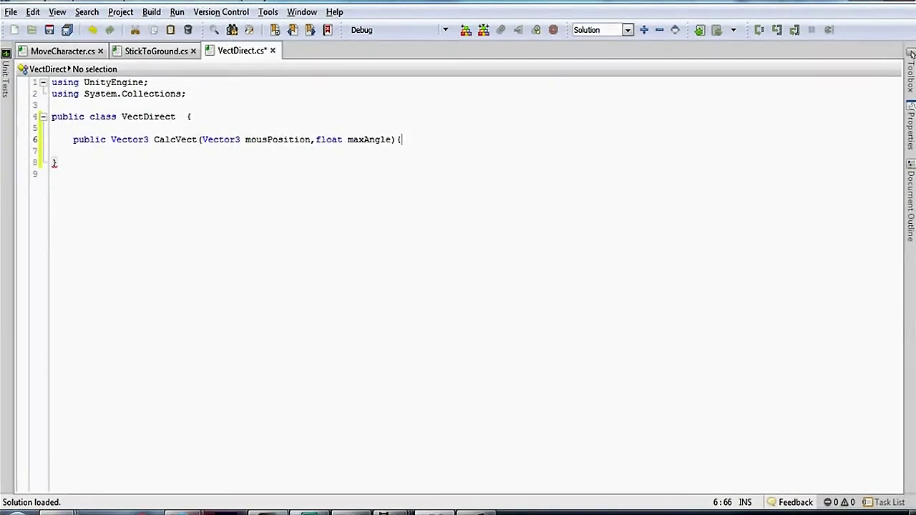
pyautogui.press('Return')
pyautogui.write('}')
pyautogui.press('Left')
pyautogui.press('Return')
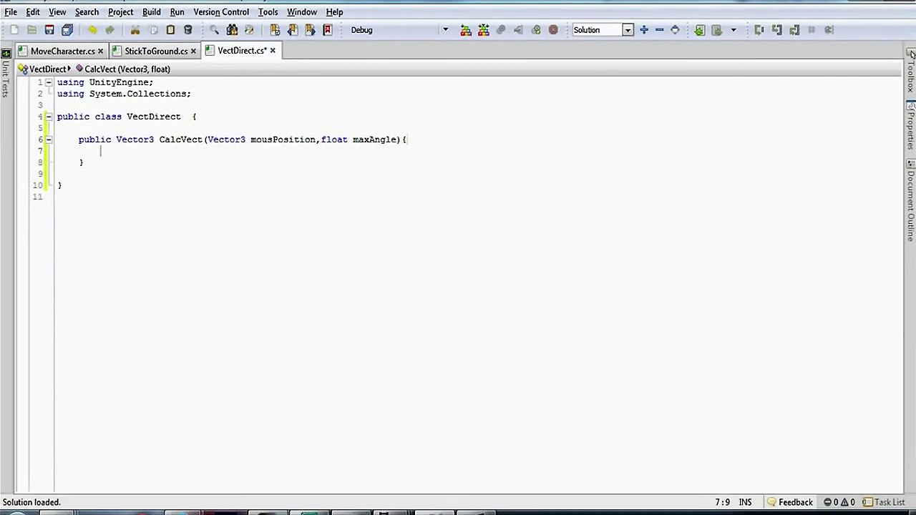
# - Compute maxX as 50F times Mathf.Tan(maxAngle) and set maxY equal to maxX
pyautogui.write('var maxX=')
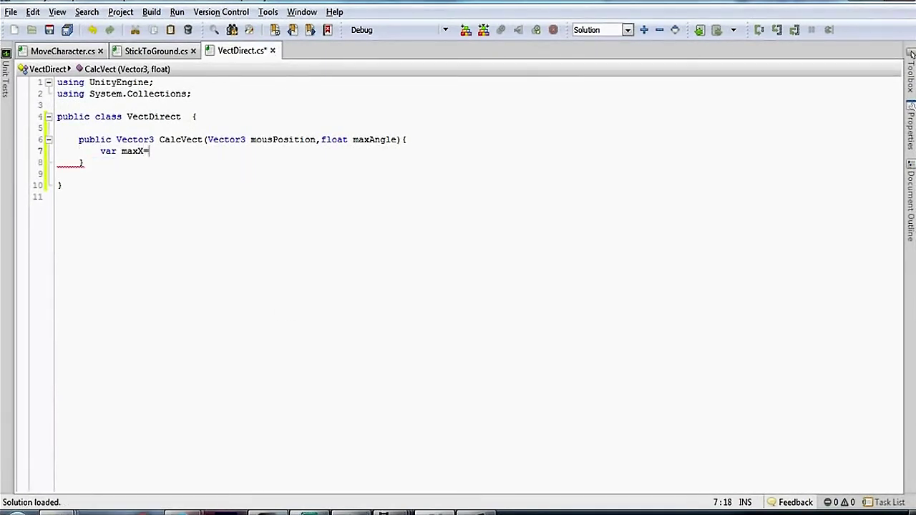
pyautogui.write('50FTan')
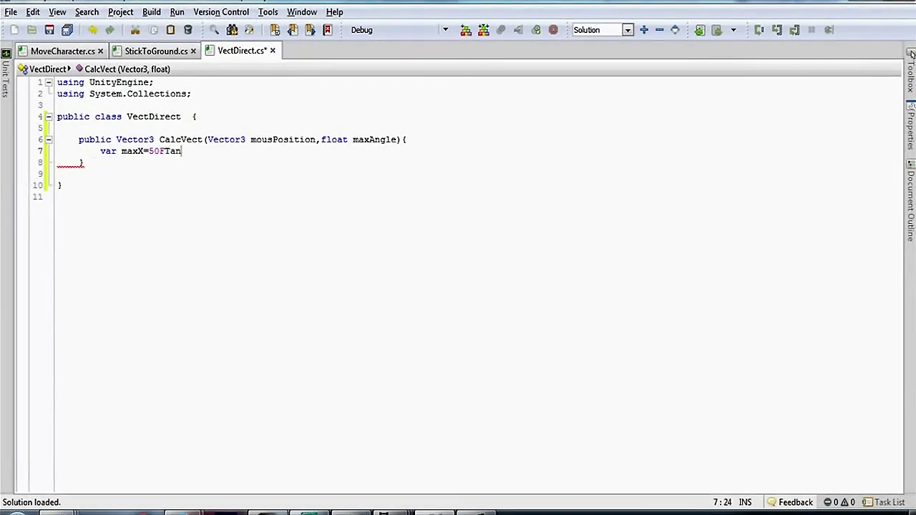
pyautogui.press('BackSpace')
pyautogui.press('BackSpace')
pyautogui.press('BackSpace')
pyautogui.write('*Ma')
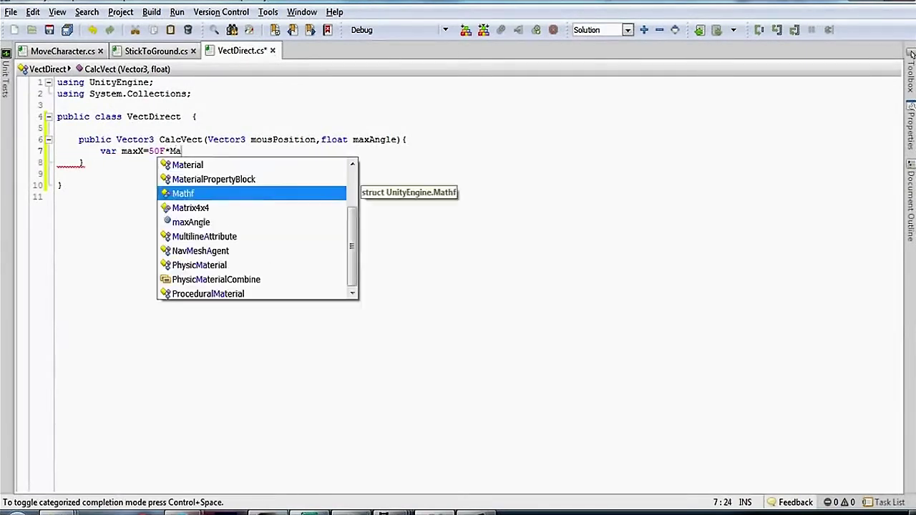
pyautogui.write('thf.T(max')
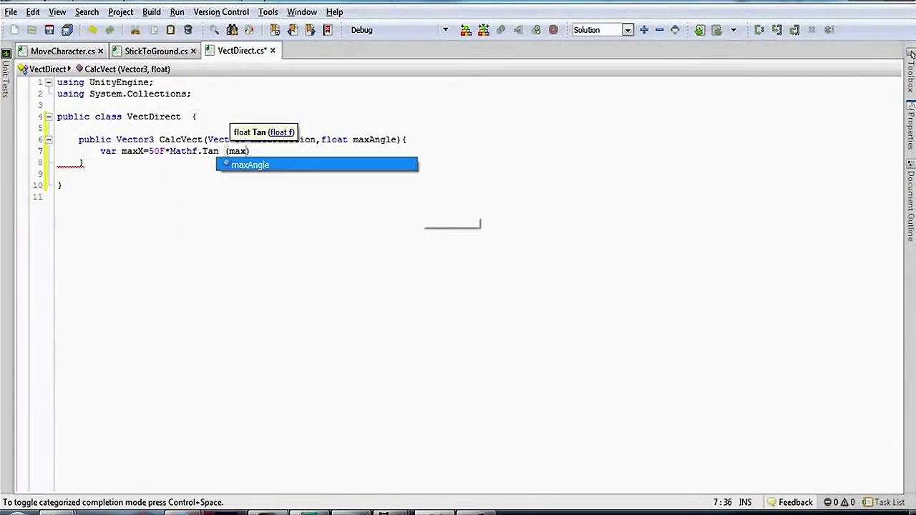
pyautogui.press('Return')
pyautogui.write('var ')
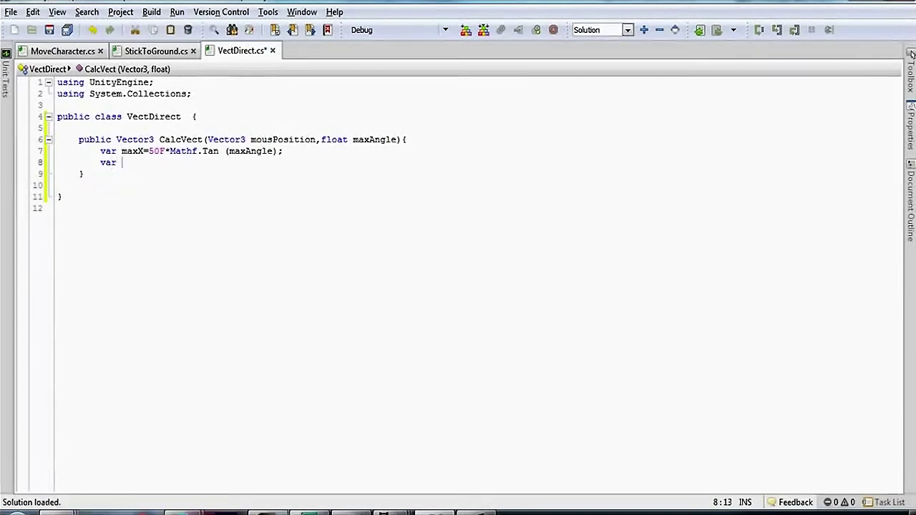
pyautogui.write('maxY=')
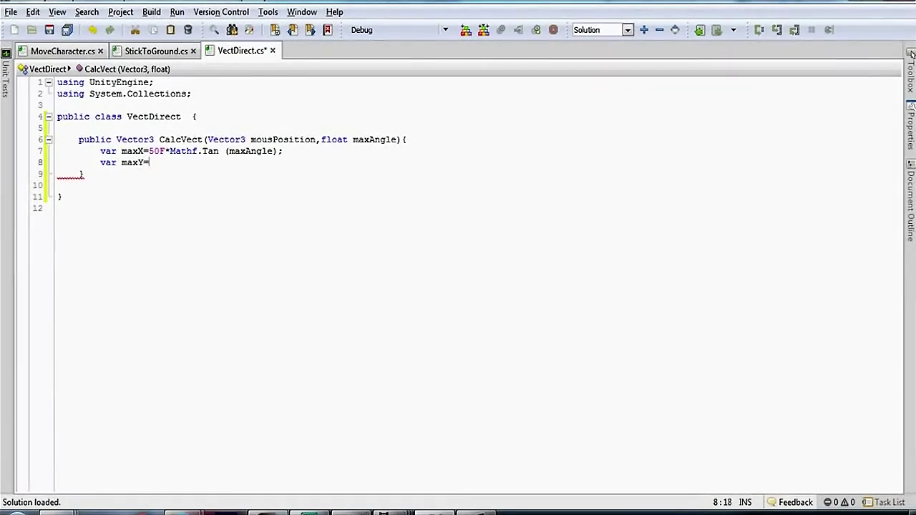
pyautogui.write('maxX;')
pyautogui.press('Return')
# - Add mousPosX as mousPosition.x times maxX, scaled by Screen.width/2
pyautogui.write('var ')
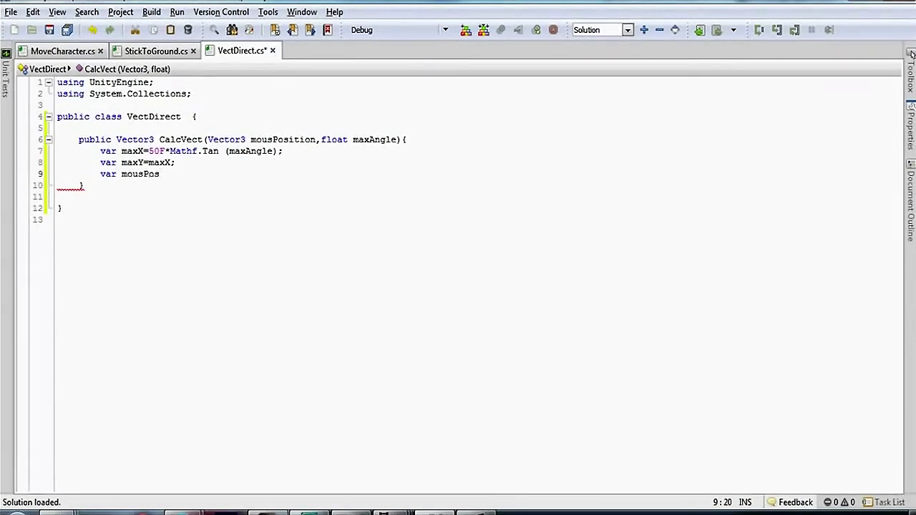
pyautogui.write('mous')
pyautogui.press('Return')
pyautogui.write('.')
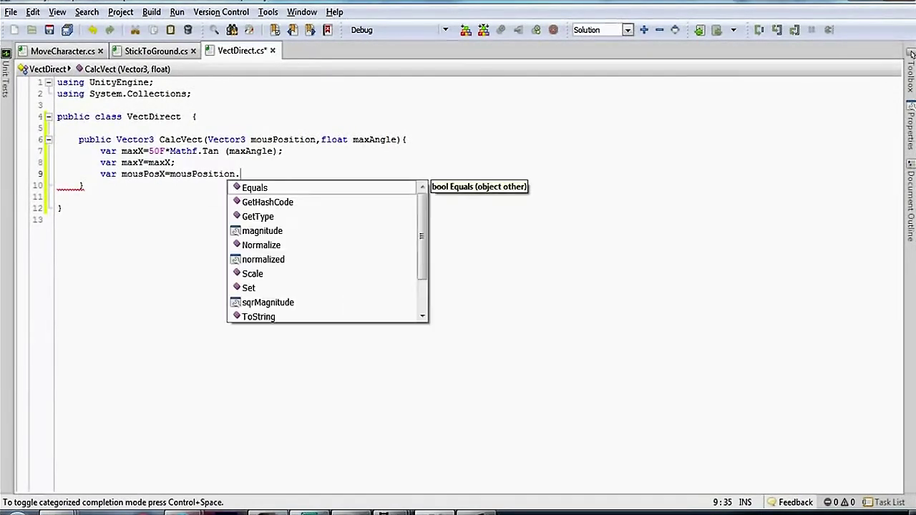
pyautogui.write('x*maxX')
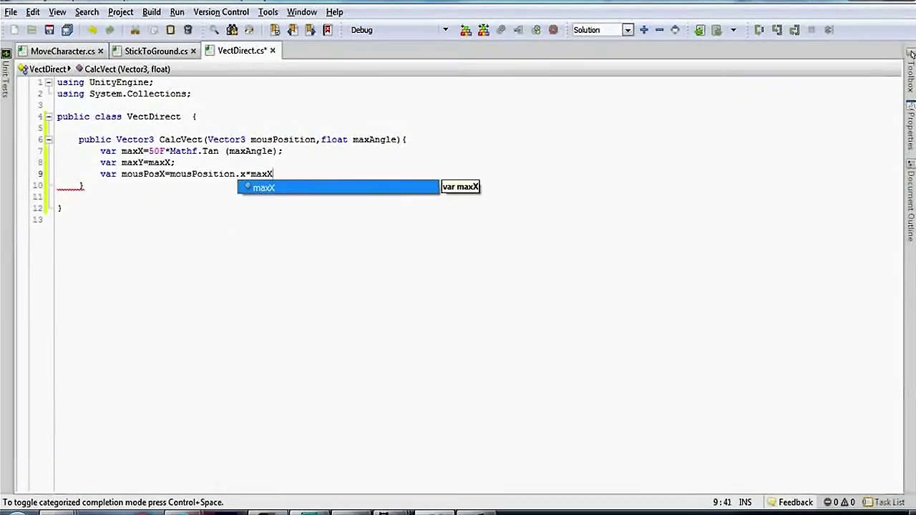
pyautogui.write(')')
pyautogui.click(171, 174)
pyautogui.write('(')
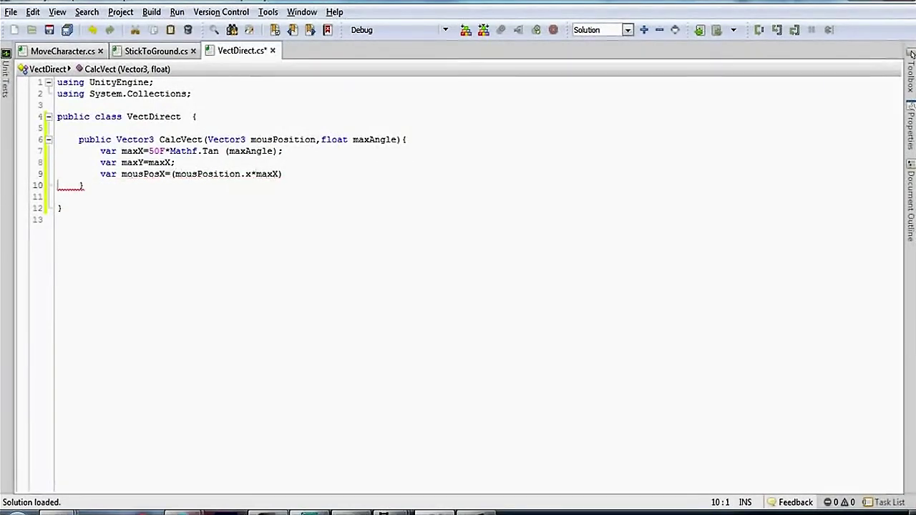
pyautogui.write('(Scr')
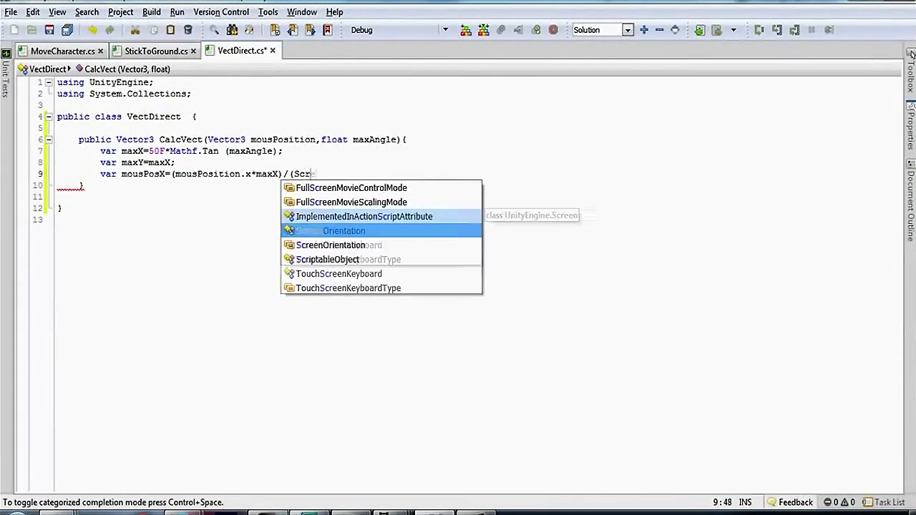
pyautogui.write('een.width')
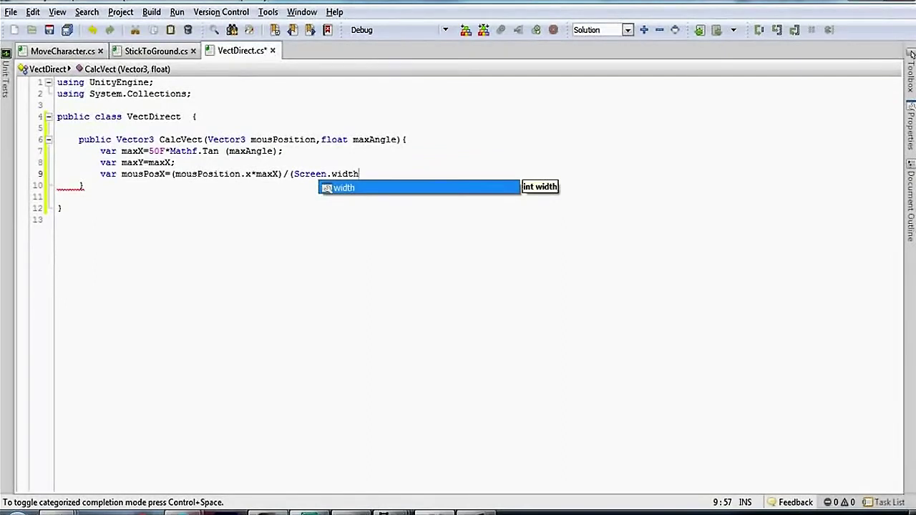
pyautogui.write('/2F);')
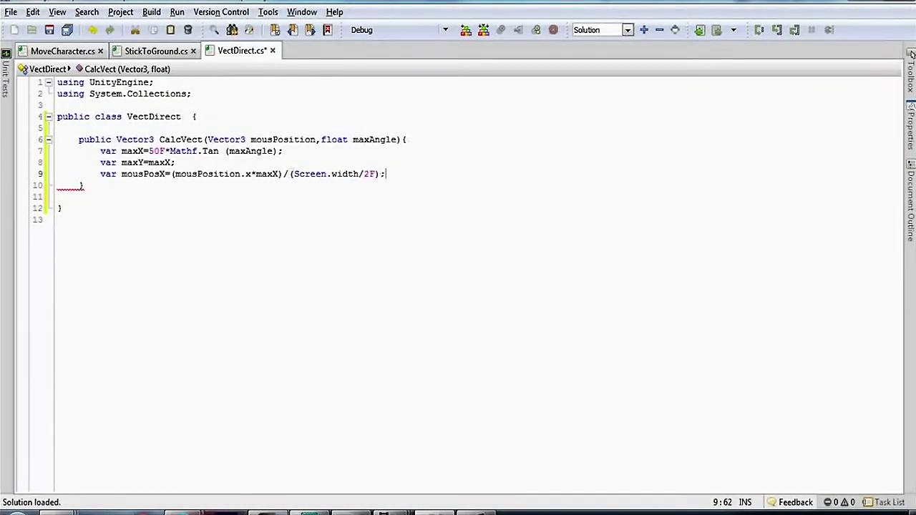
pyautogui.press('Return')
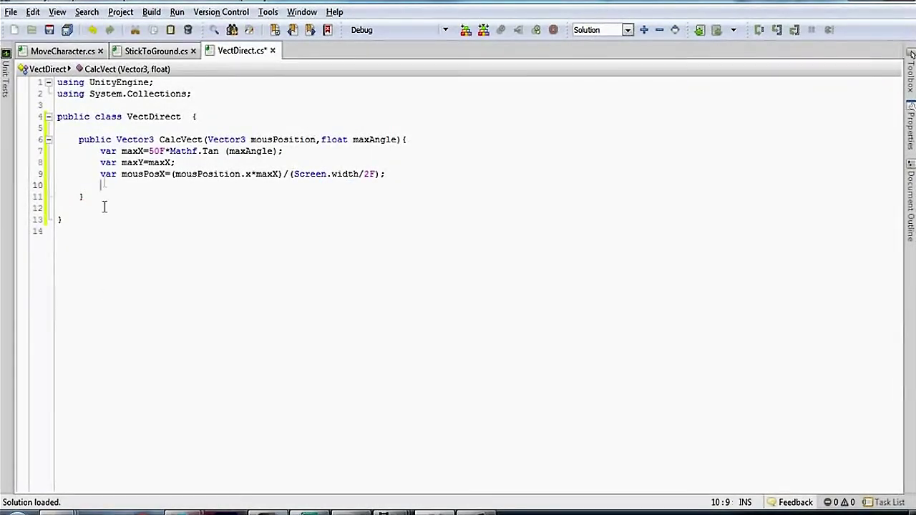
# - Duplicate the line as mousPosY, using mousPosition.y, maxY and Screen.height
pyautogui.moveTo(101, 174); pyautogui.dragTo(386, 174)
pyautogui.rightClick(363, 175)
pyautogui.click(393, 213)
pyautogui.click(137, 192)
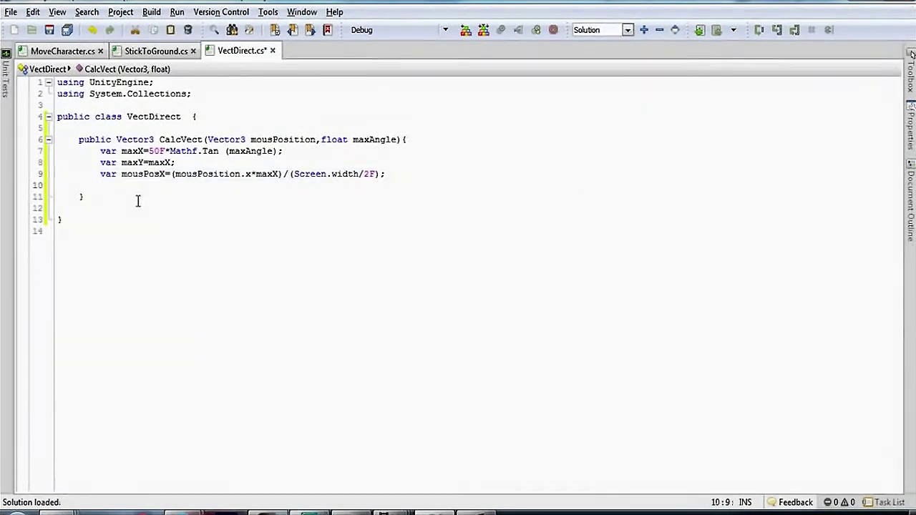
pyautogui.rightClick(115, 189)
pyautogui.click(143, 222)
pyautogui.click(165, 186)
pyautogui.press('BackSpace')
pyautogui.write('Y')
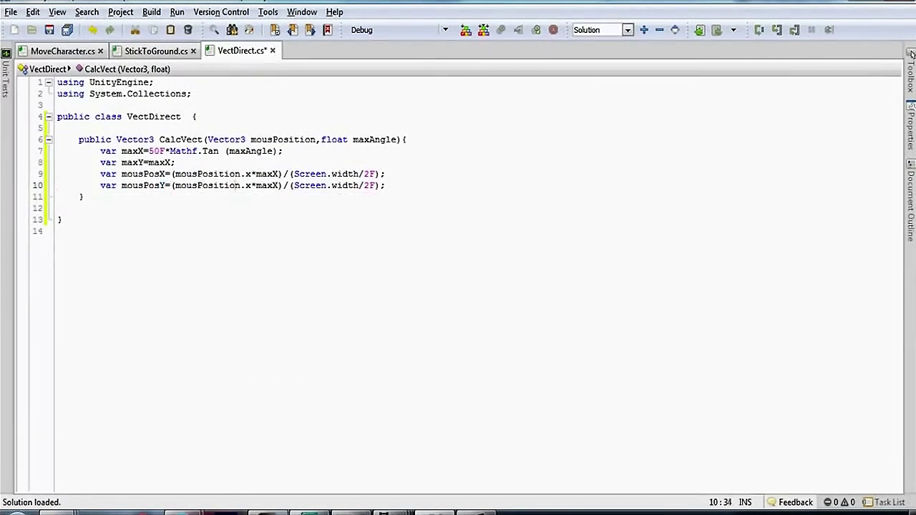
pyautogui.click(252, 186)
pyautogui.press('BackSpace')
pyautogui.write('y')
pyautogui.click(279, 186)
pyautogui.press('BackSpace')
pyautogui.write('height')
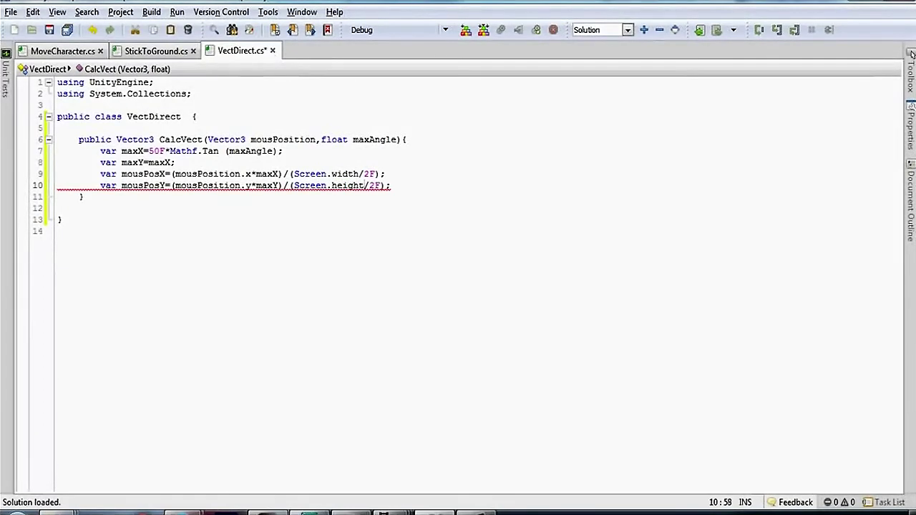
# - Return tempVect = new Vector3(mousPosX, mousPosY, 50F) and save VectDirect.cs
pyautogui.press('End')
pyautogui.press('Return')
pyautogui.write('var tempVect')
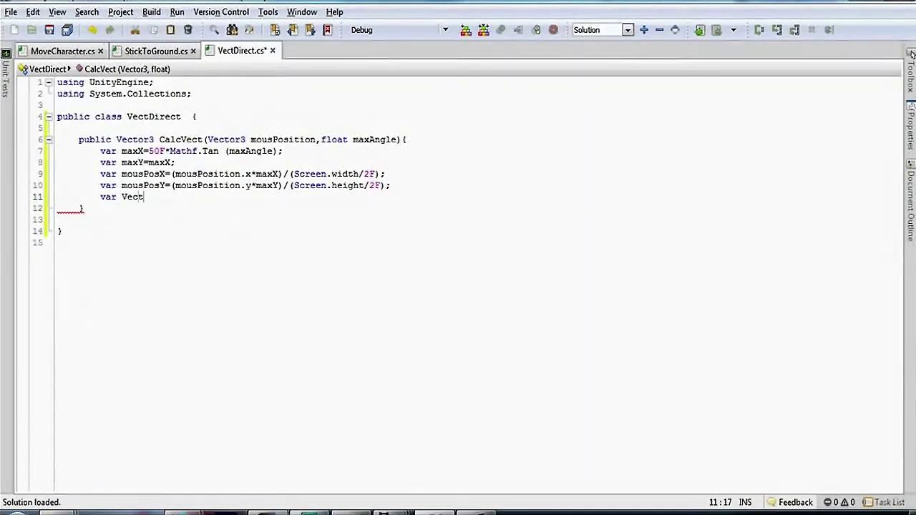
pyautogui.write('=n')
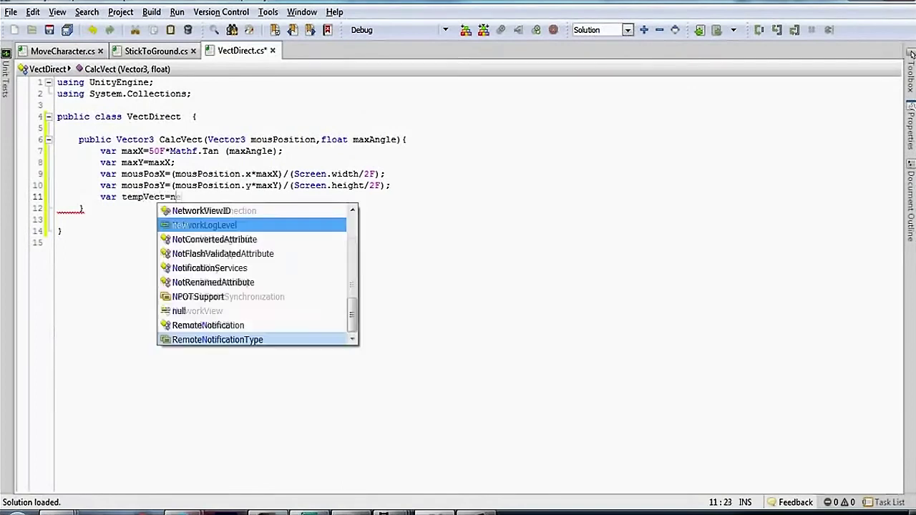
pyautogui.write('ew Vector3(')
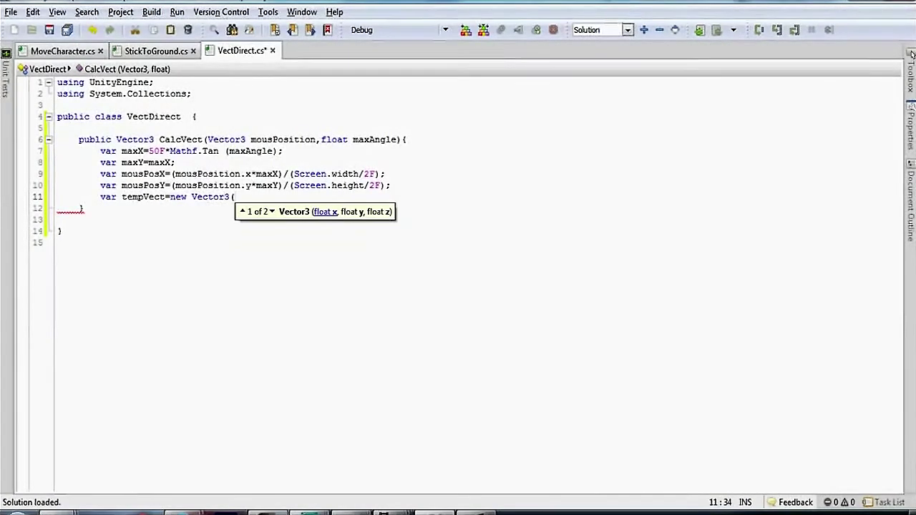
pyautogui.write('mousPosX,m')
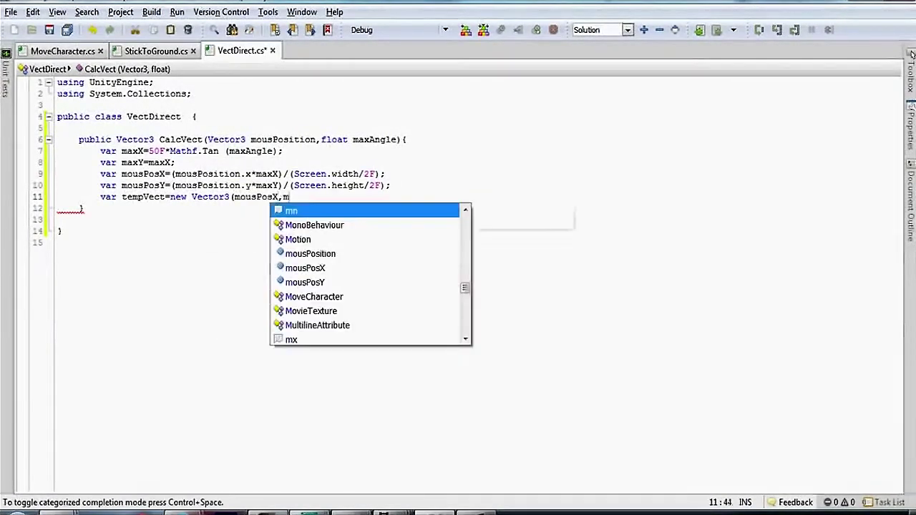
pyautogui.write('ousPosY,50F); ')
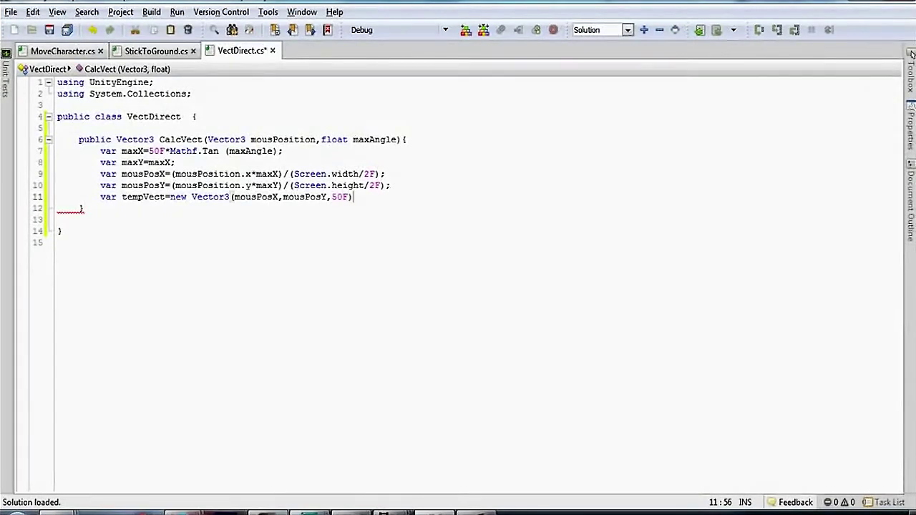
pyautogui.write('return temp')
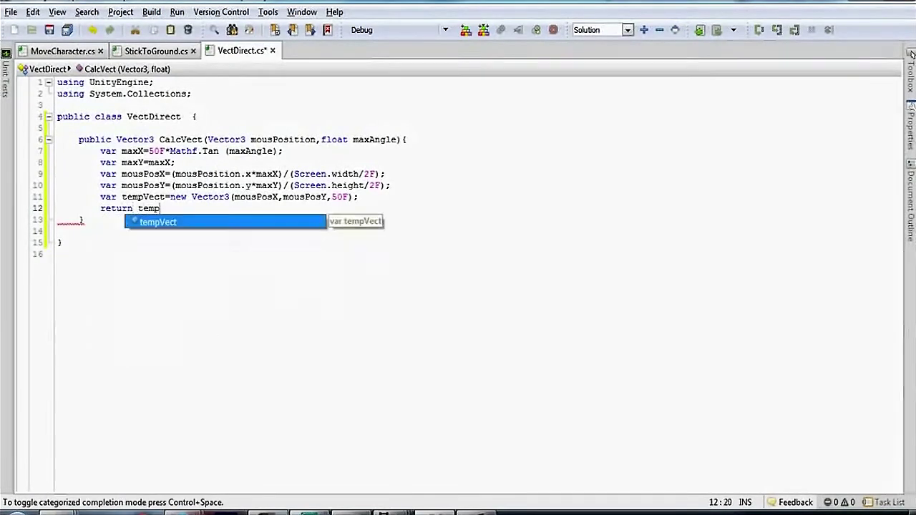
pyautogui.write('Vect;')
pyautogui.click(49, 29)
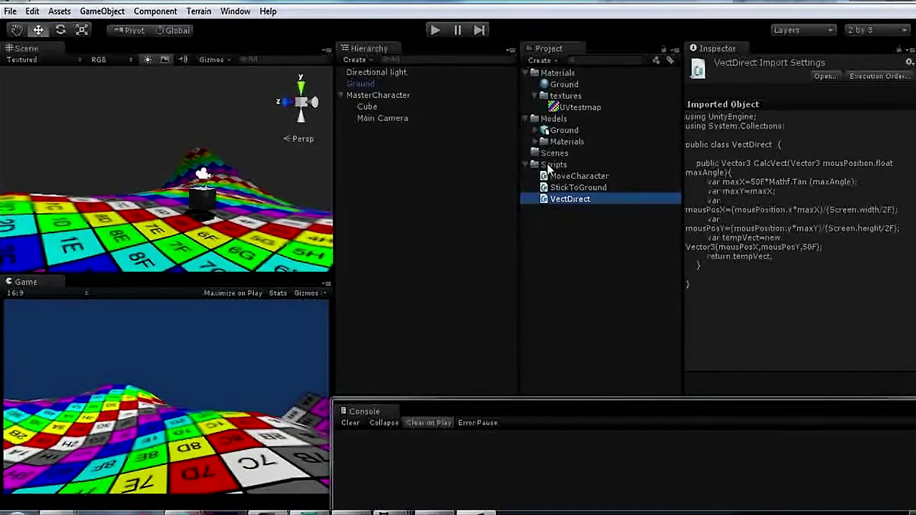
# - Create a C# script named CamDirect in the Scripts folder and open it in MonoDevelop
pyautogui.click(552, 165)
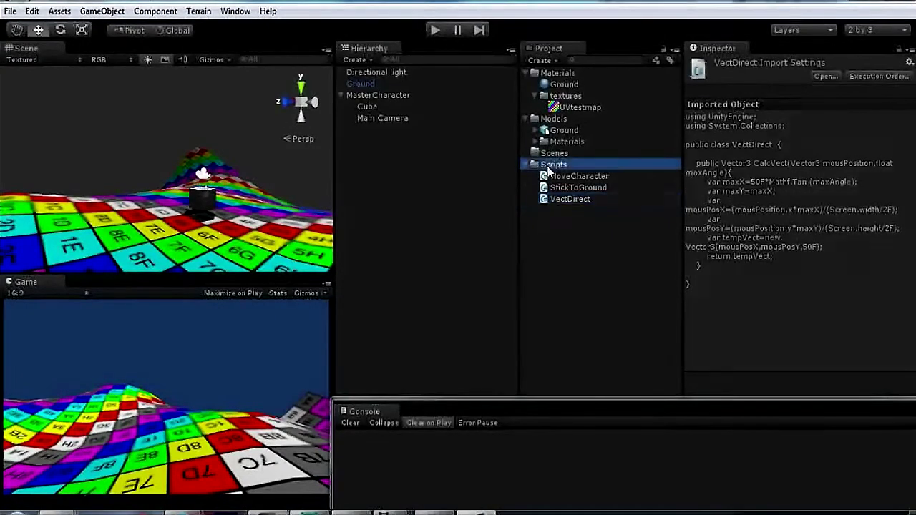
pyautogui.rightClick(553, 164)
pyautogui.click(755, 211)
pyautogui.write('C')
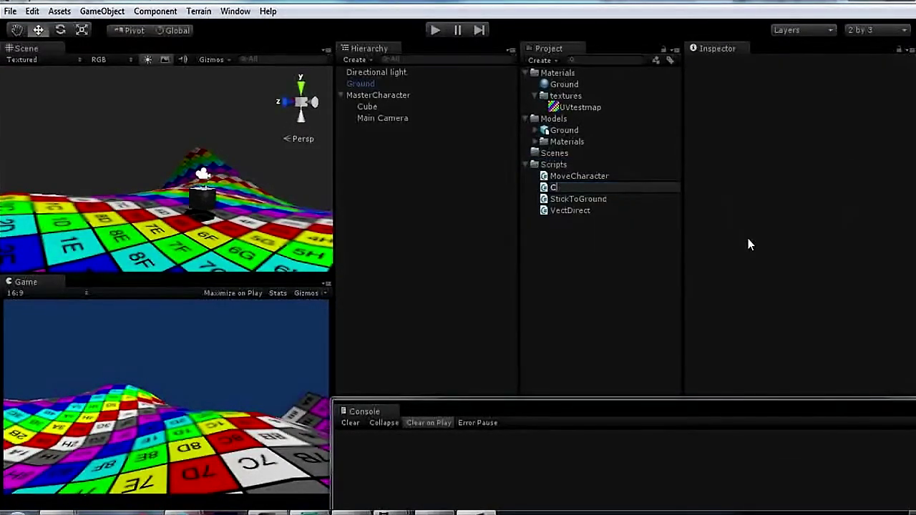
pyautogui.write('amDirect')
pyautogui.press('Return')
pyautogui.press('Return')
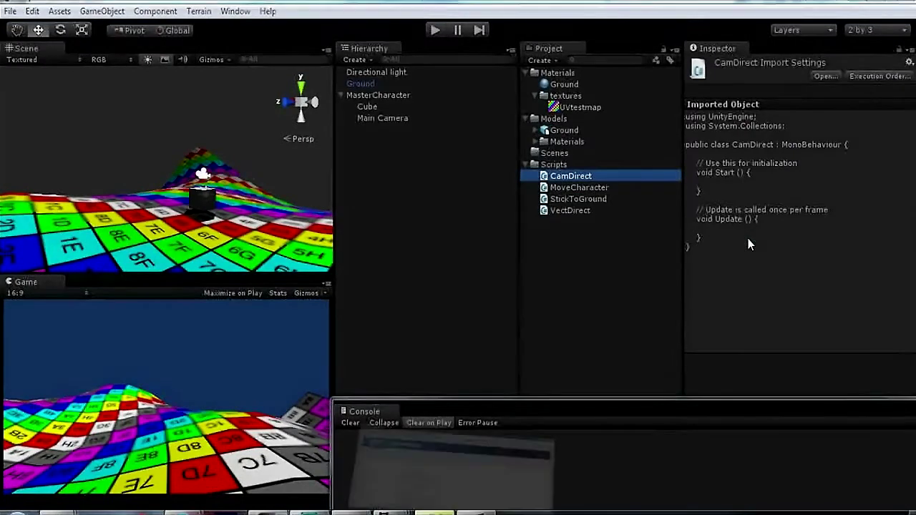
pyautogui.click(129, 171)
# - Declare private emptObj, ready and mousScreen fields, and create a 'ControlObj' GameObject in Start
pyautogui.click(821, 33)
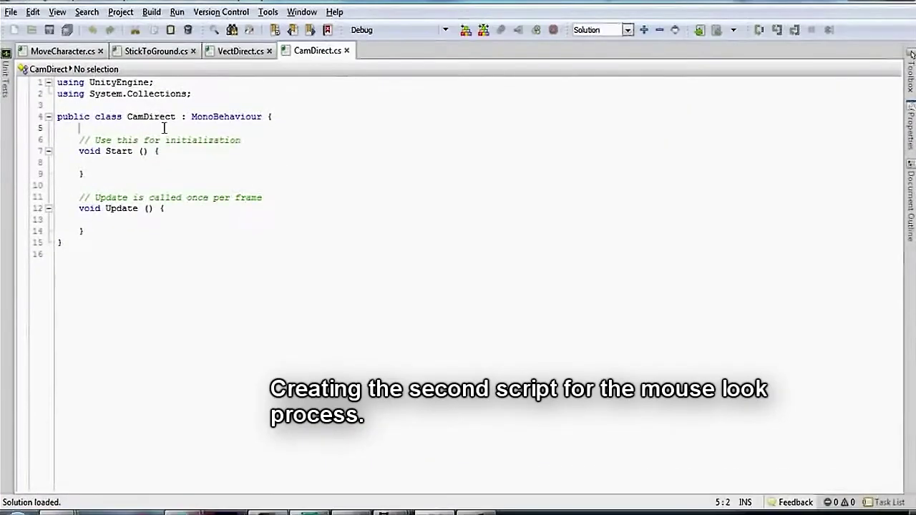
pyautogui.write('private GameObject ')
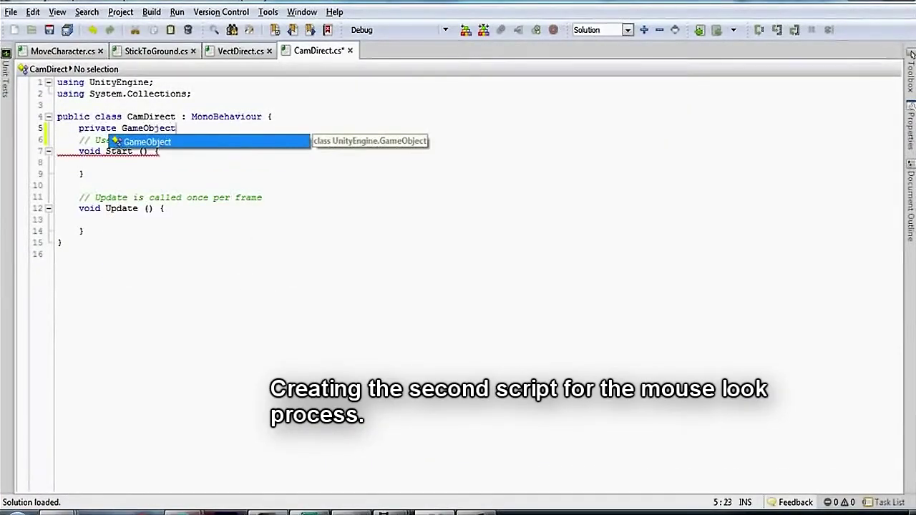
pyautogui.write('emptObj;')
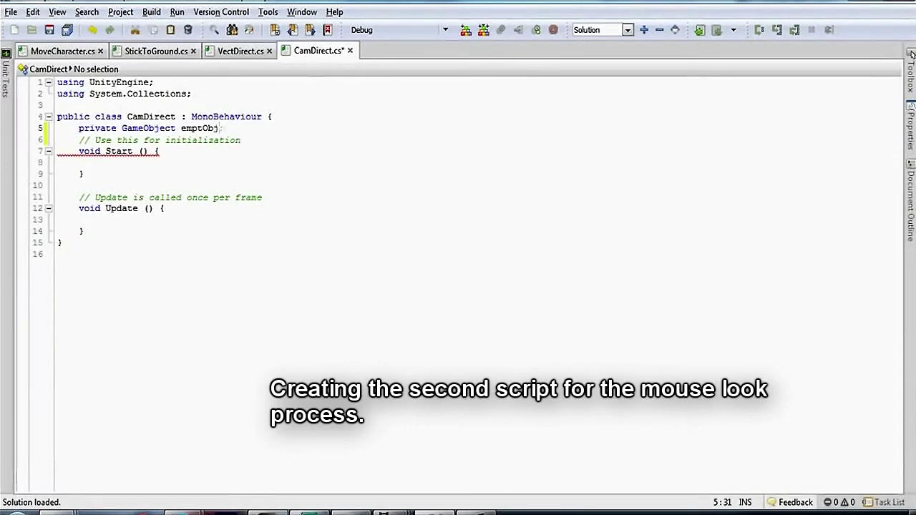
pyautogui.press('Return')
pyautogui.write('private ')
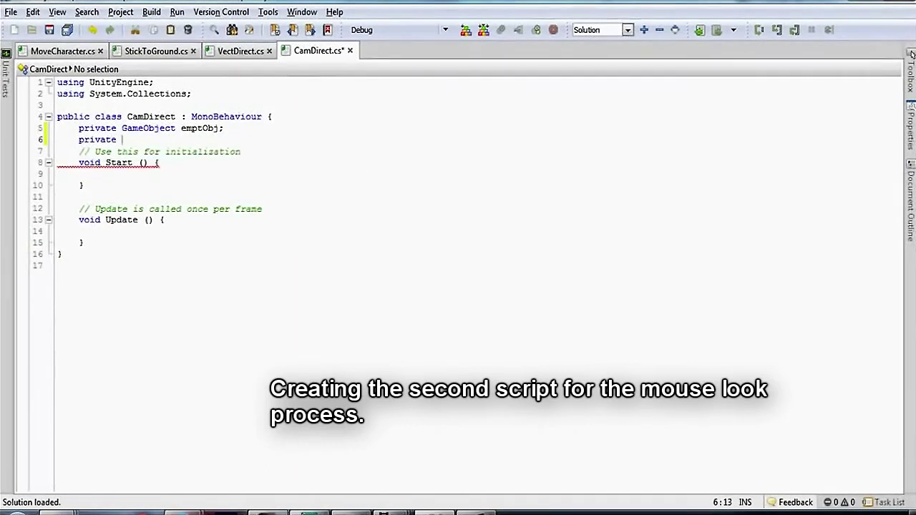
pyautogui.write('bool ready;')
pyautogui.press('Return')
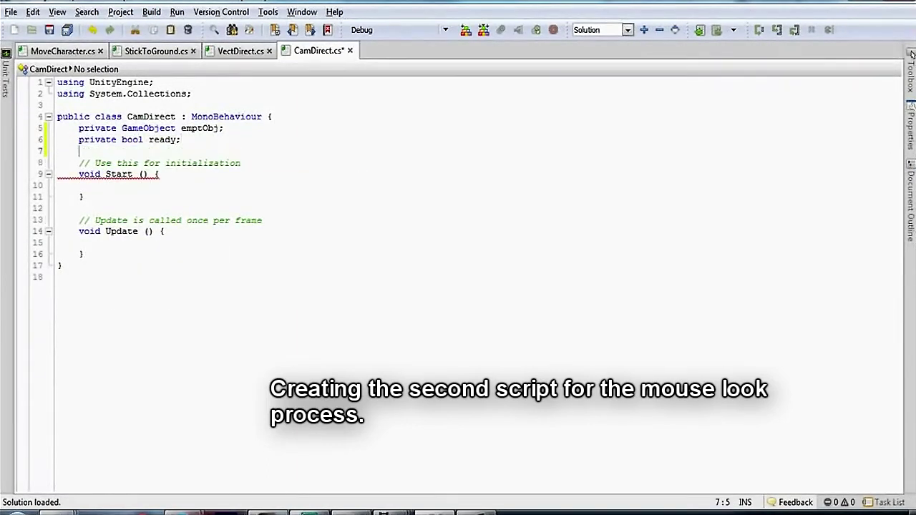
pyautogui.write('private ')
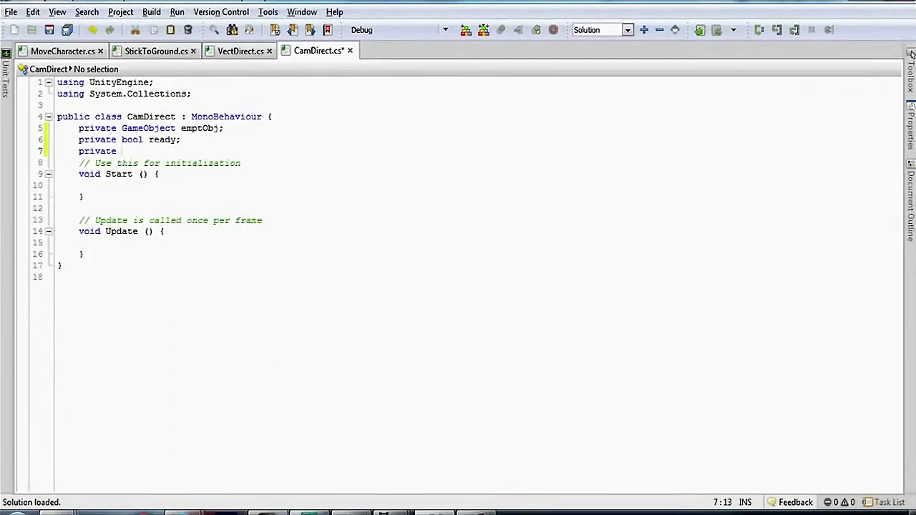
pyautogui.write('Vector3 mousScreen;')
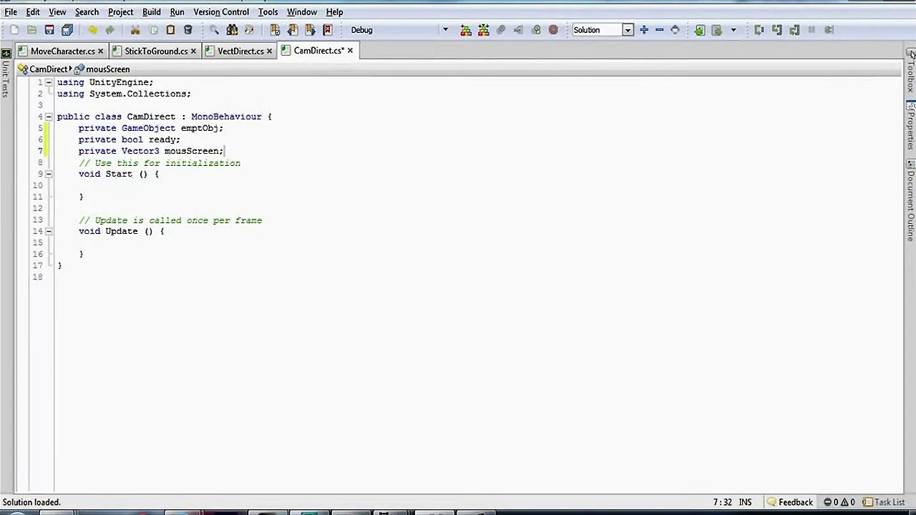
pyautogui.press('Down')
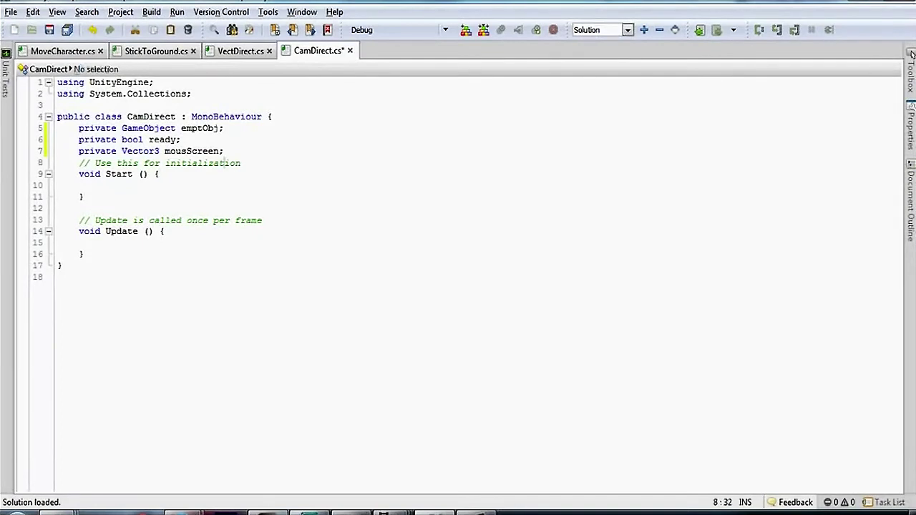
pyautogui.write('emptObj=new')
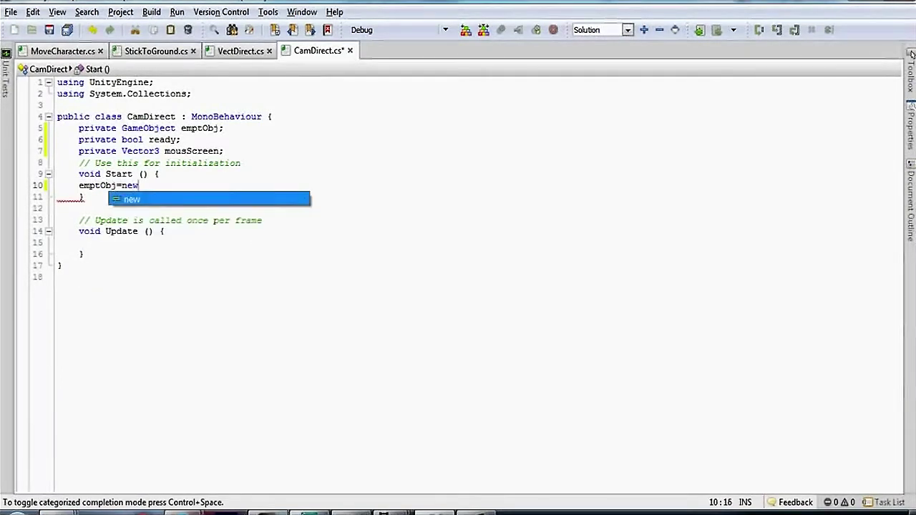
pyautogui.write(' GameObject("Cont')
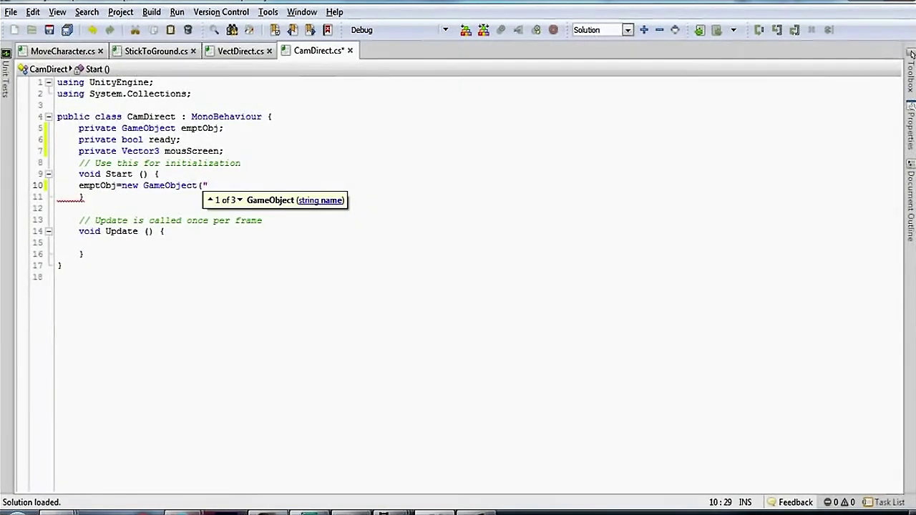
pyautogui.write('rolObj')
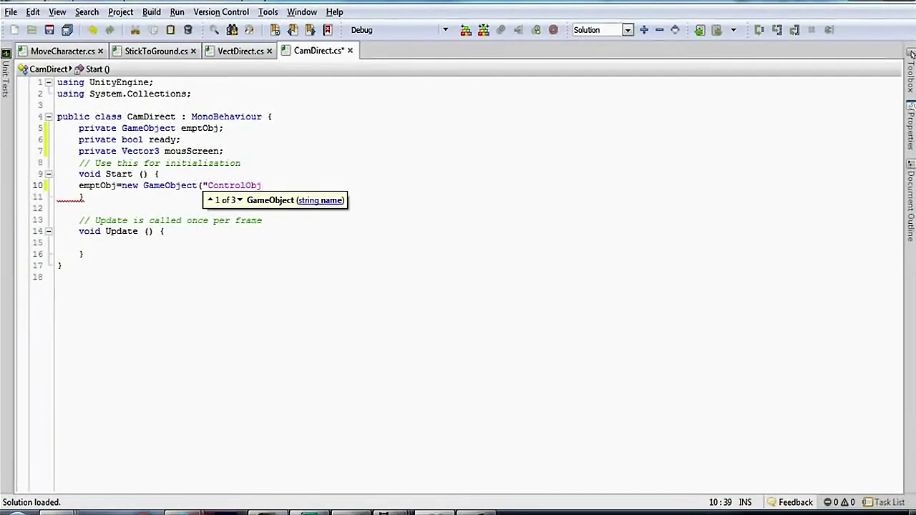
pyautogui.write('");')
pyautogui.press('Down')
pyautogui.press('Down')
pyautogui.press('Down')
# - In Update, set mousScreen to the mouse position minus half the screen width and height
pyautogui.write('mous')
pyautogui.press('Return')
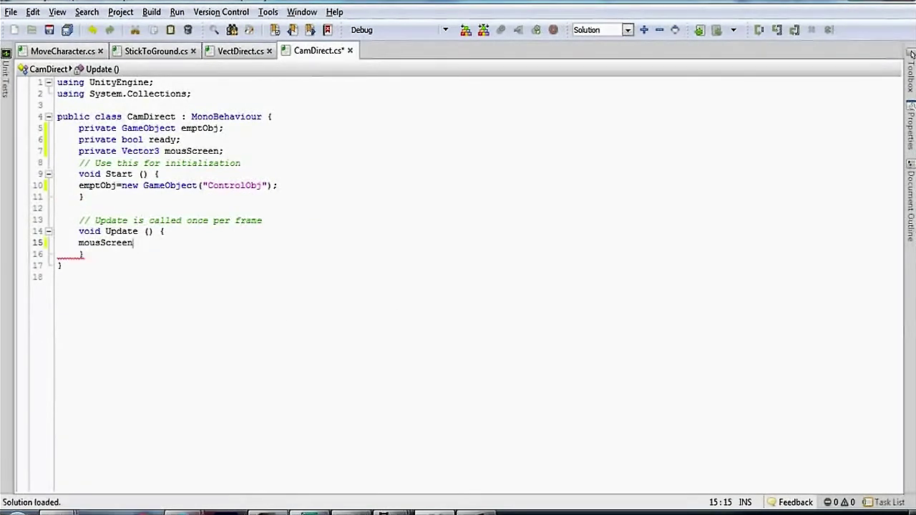
pyautogui.write('=Input.mous')
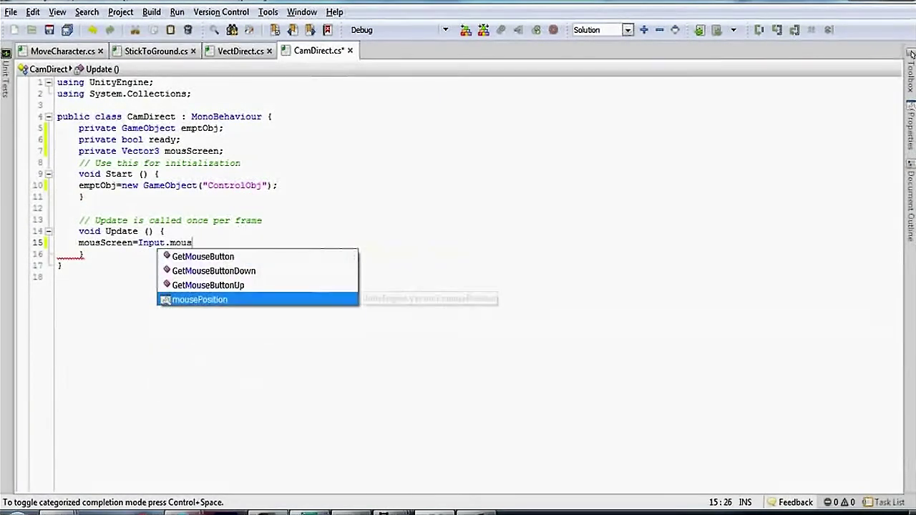
pyautogui.write('ePosition')
pyautogui.press('Return')
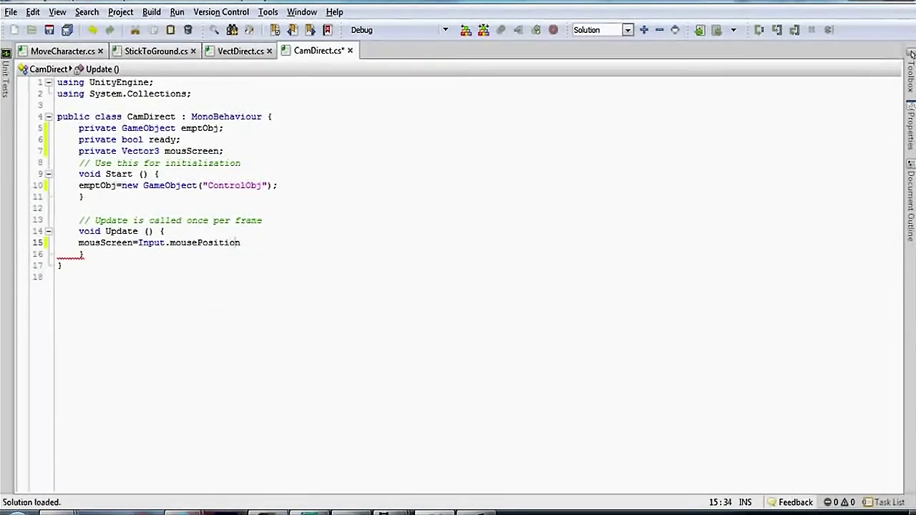
pyautogui.write('new Vector3(Input')
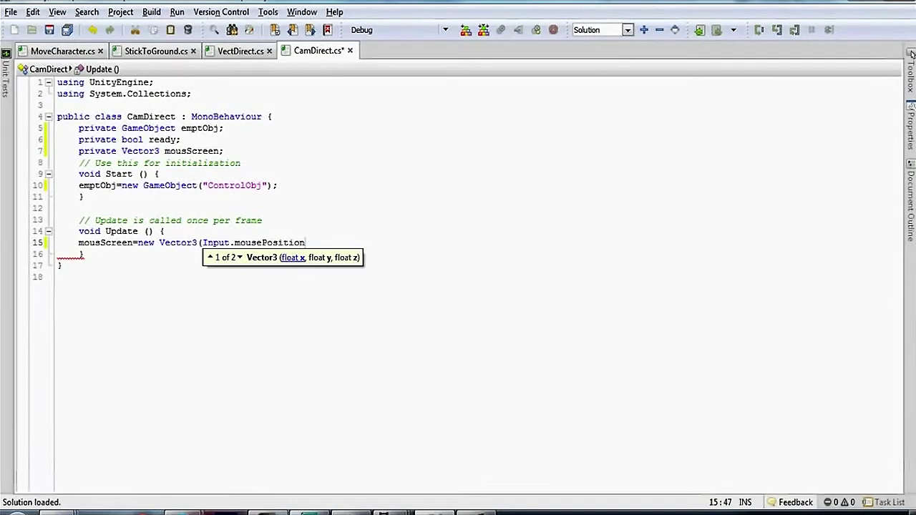
pyautogui.write('.mousePosition.x-(Screen.')
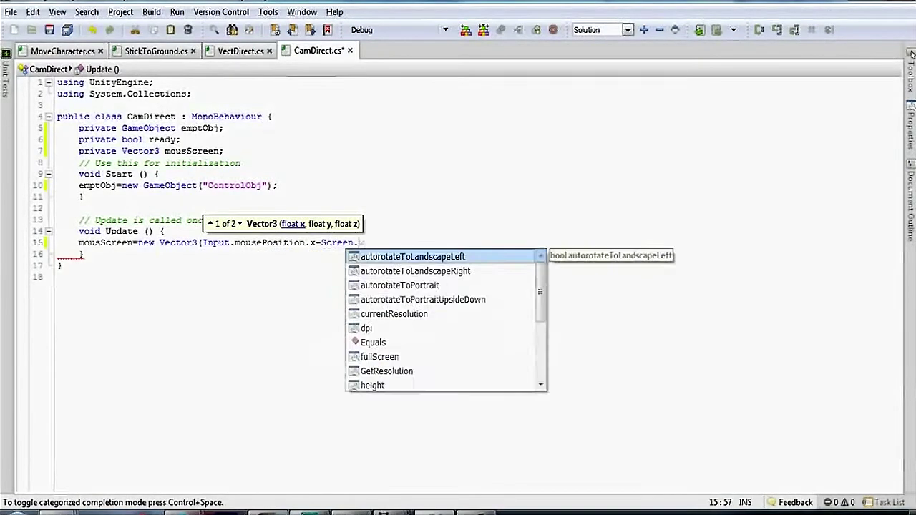
pyautogui.write('width/2F')
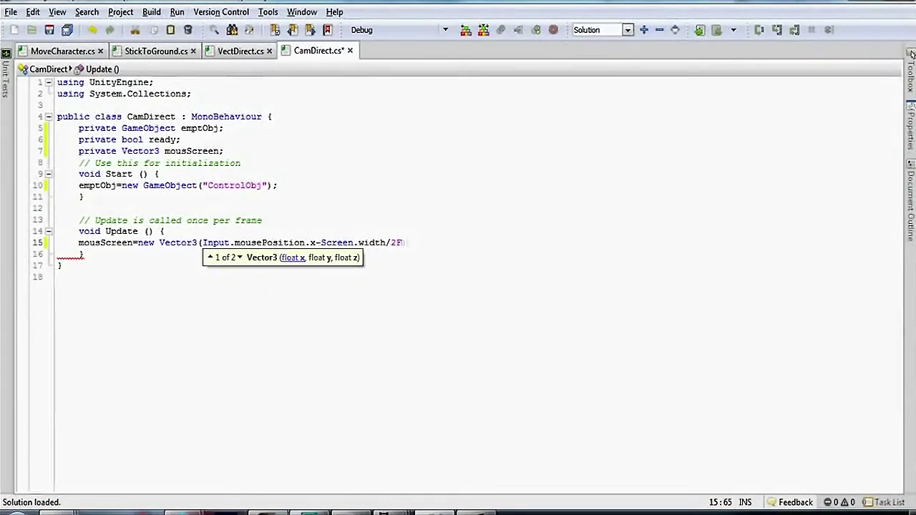
pyautogui.write(')')
pyautogui.hotkey('ctrl', 'Left')
pyautogui.hotkey('ctrl', 'Left')
pyautogui.hotkey('ctrl', 'Left')
pyautogui.write('(Screen.width/2F),')
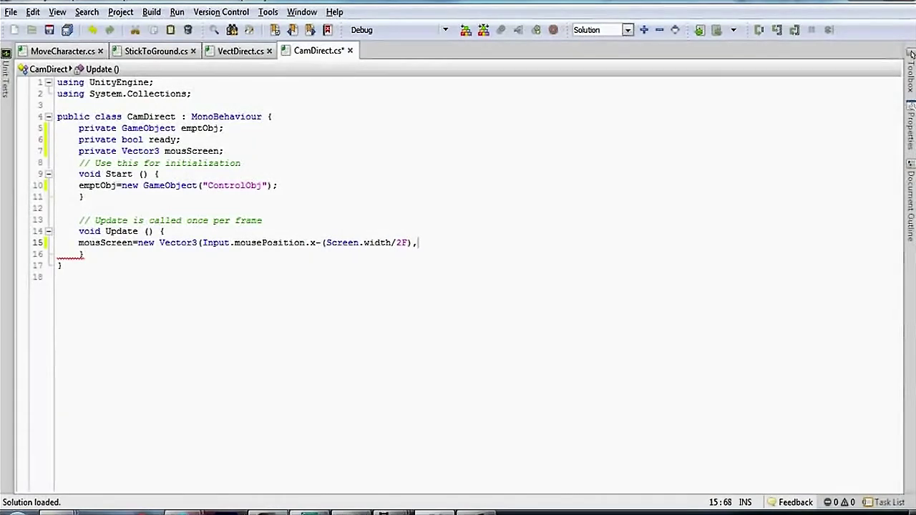
pyautogui.write('Input.m')
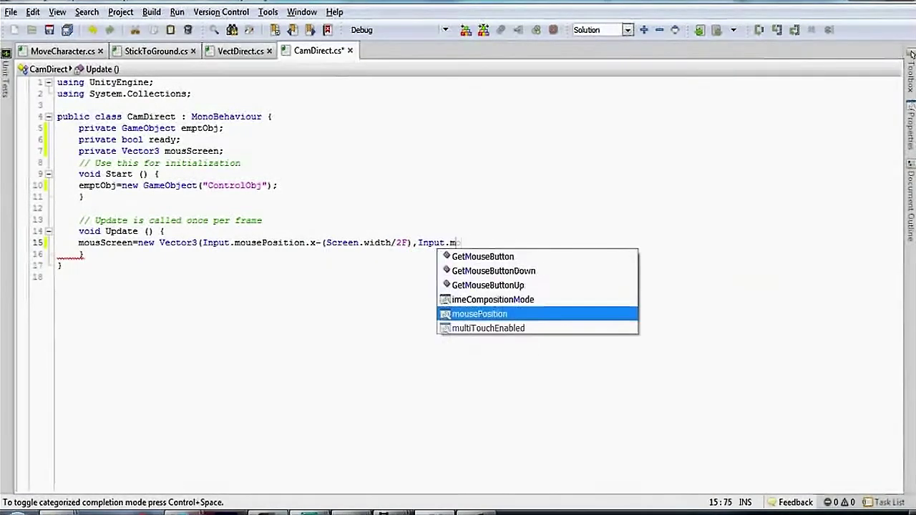
pyautogui.write('ousePosition.y-')
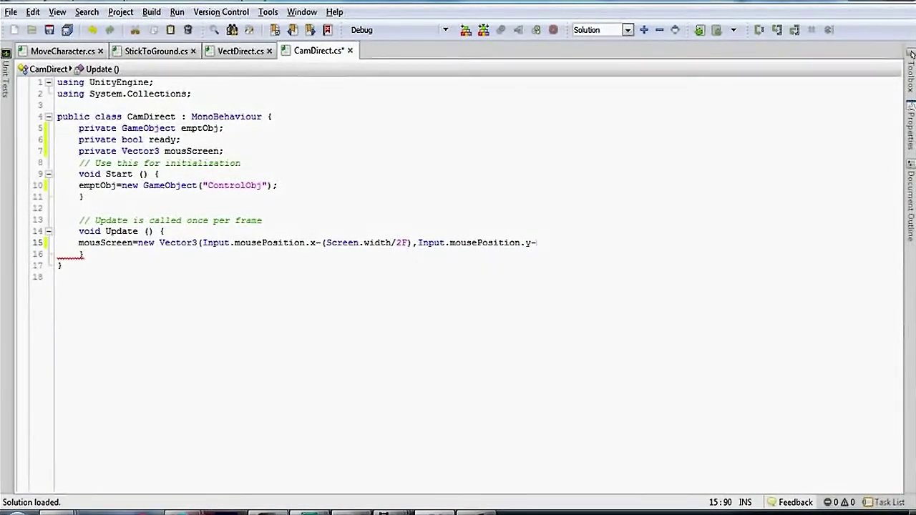
pyautogui.write('(Screen')
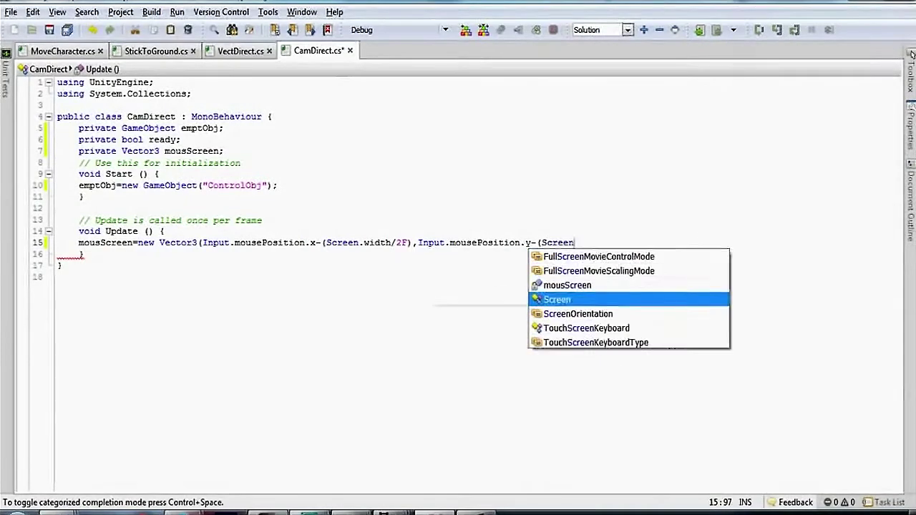
pyautogui.write('.height/2F),0F);')
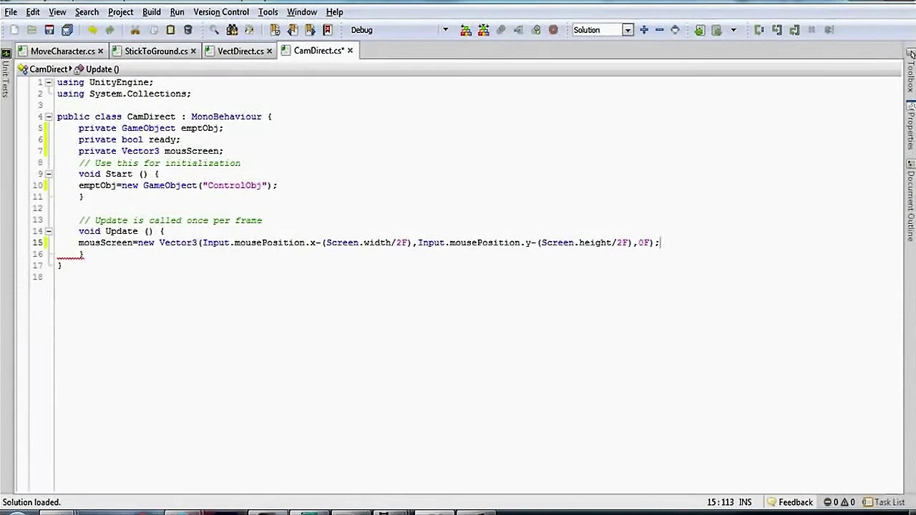
pyautogui.press('Return')
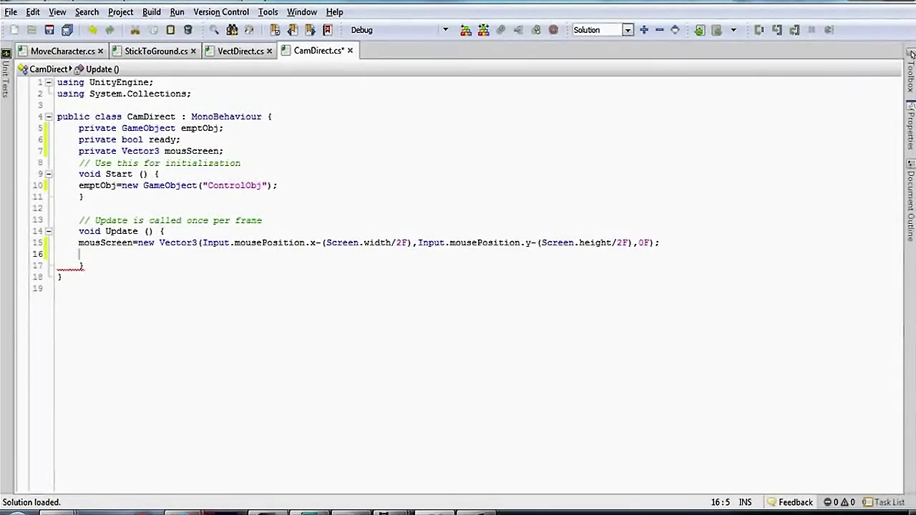
# - Add an IEnumerator mouseLook coroutine that sets ready=true and begins assigning emptObj.transform.forward
pyautogui.press('Return')
pyautogui.write('I')
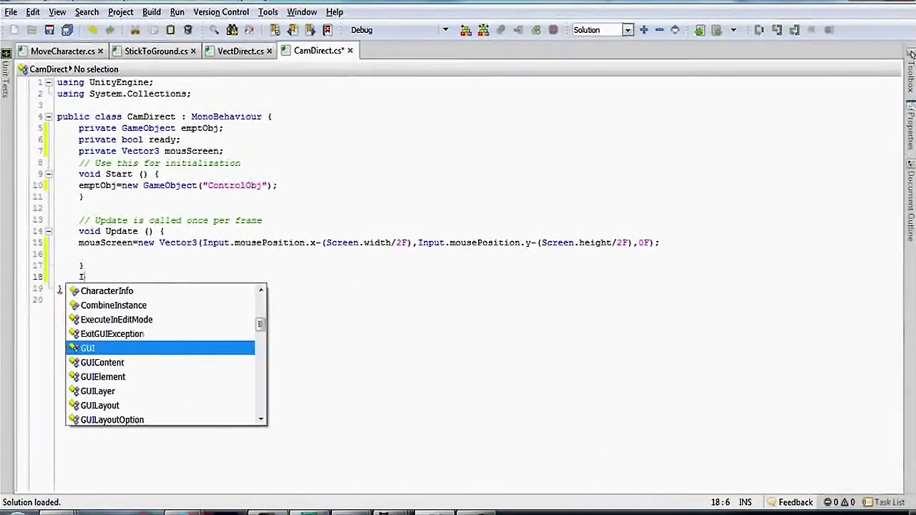
pyautogui.write('Enumerator ')
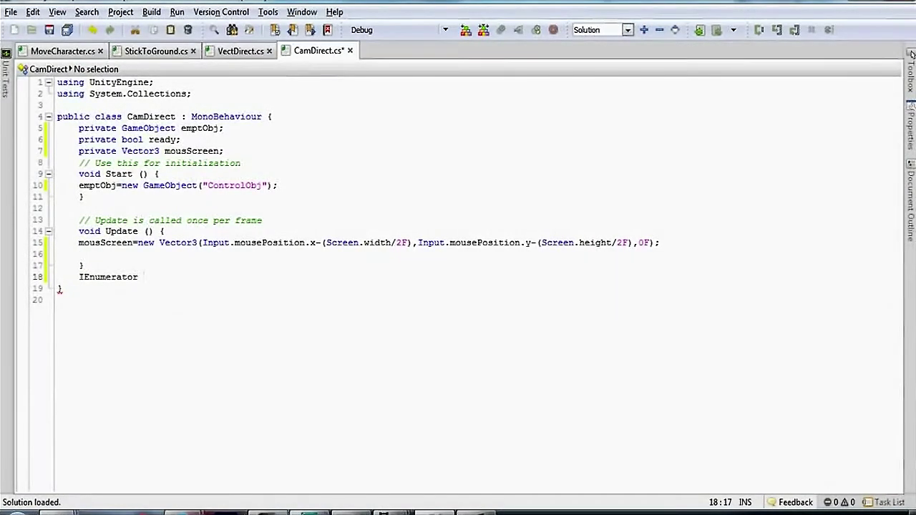
pyautogui.write('ProcessDirect(')
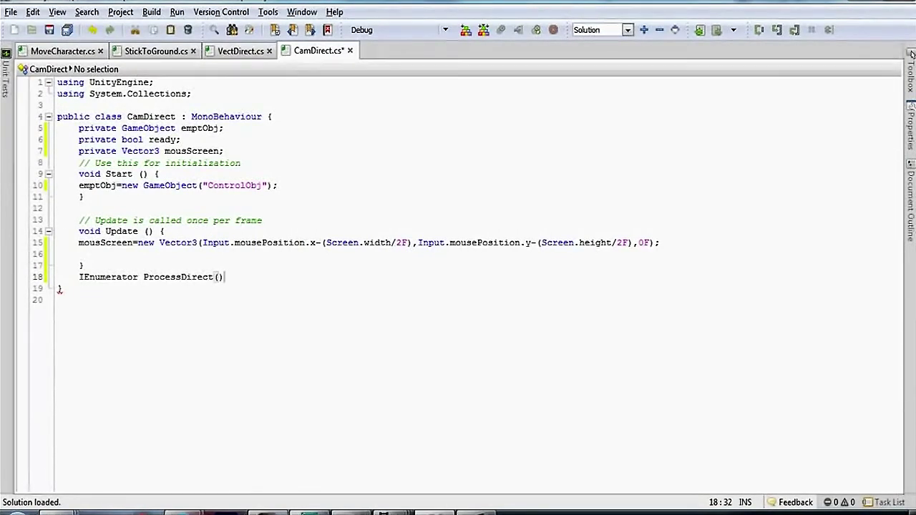
pyautogui.press('Return')
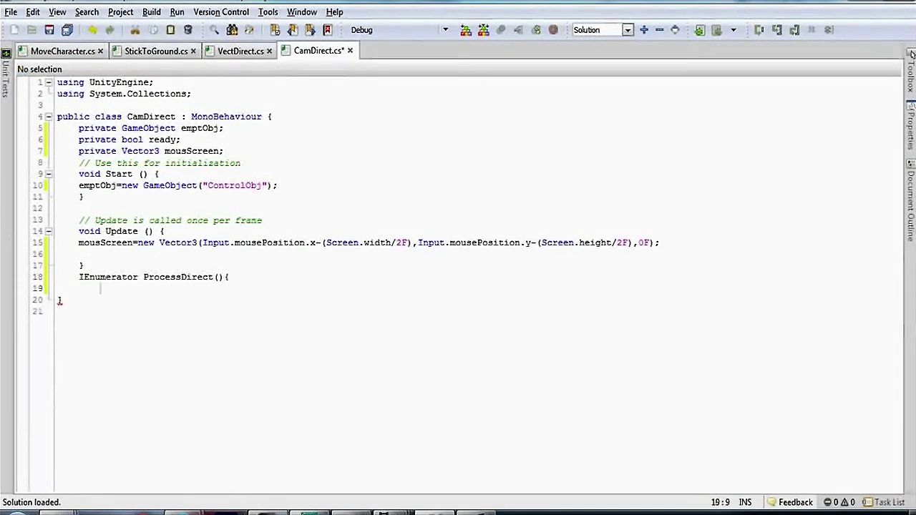
pyautogui.write('{')
pyautogui.moveTo(139, 276); pyautogui.dragTo(84, 277)
pyautogui.moveTo(144, 276); pyautogui.dragTo(212, 276)
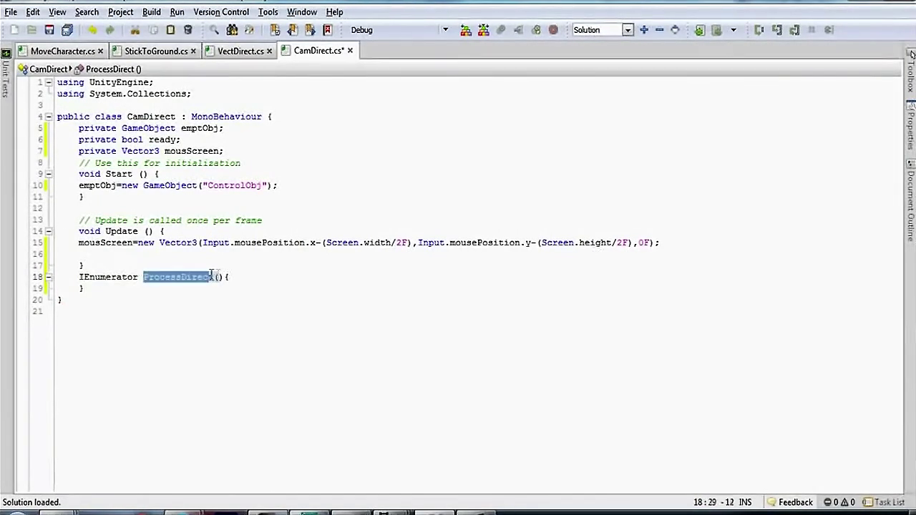
pyautogui.write('mouseLook')
pyautogui.press('End')
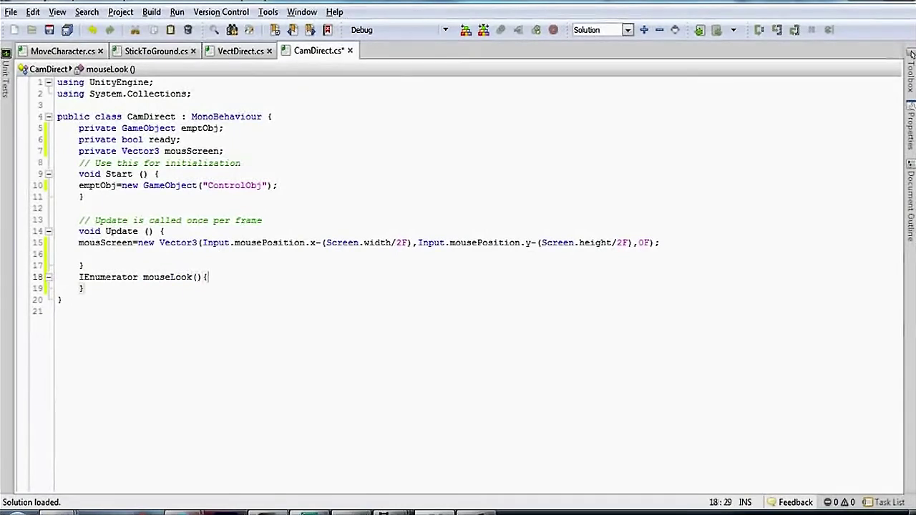
pyautogui.press('Return')
pyautogui.write('rea')
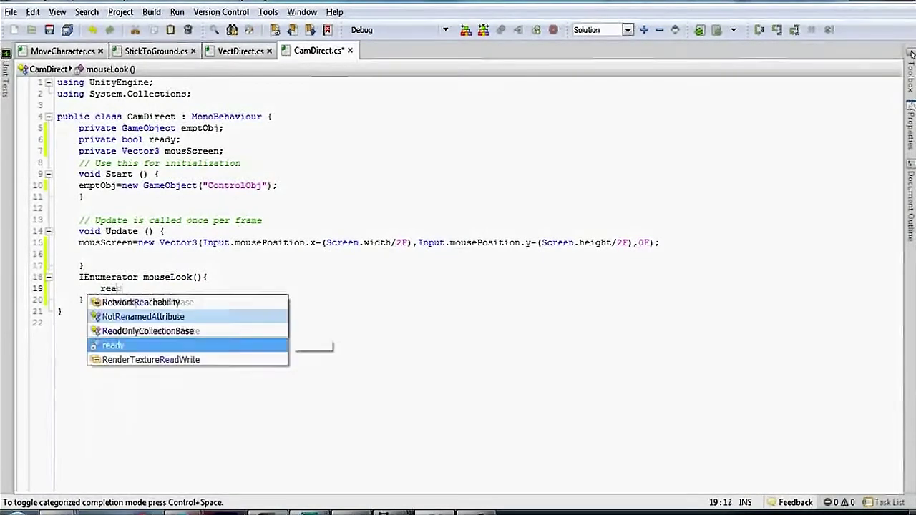
pyautogui.write('dy=true;')
pyautogui.press('Return')
pyautogui.write('e')
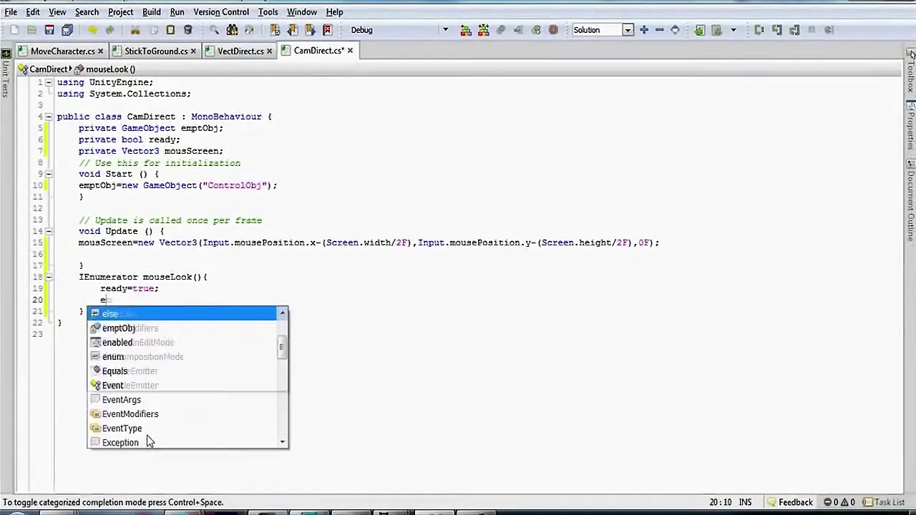
pyautogui.write('mptObj.transf')
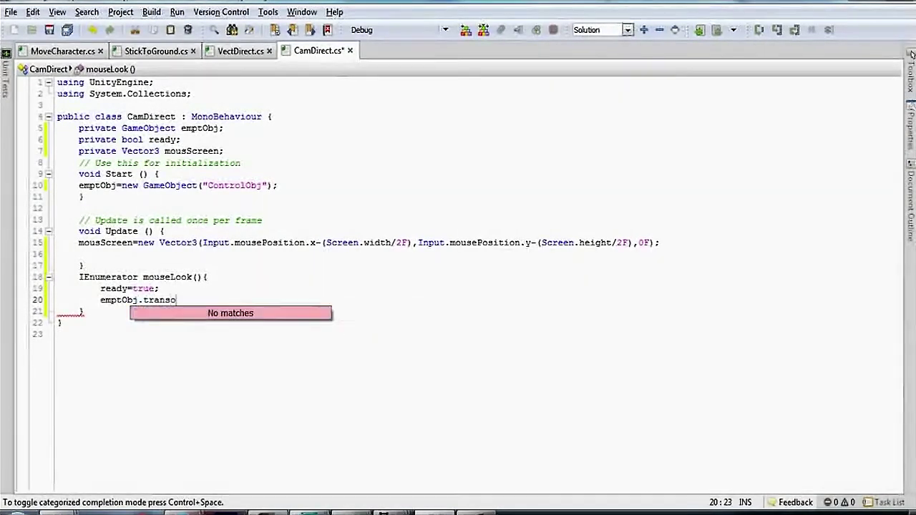
pyautogui.write('orm.forward')
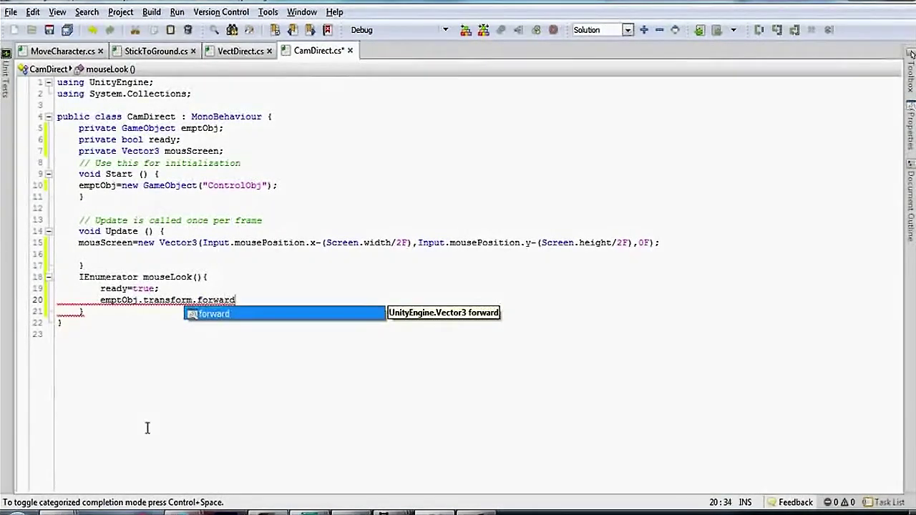
pyautogui.write('=')
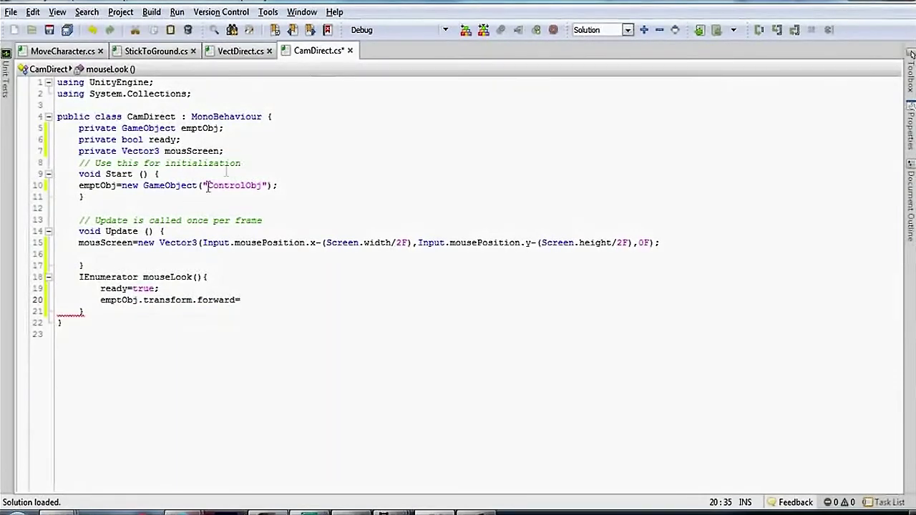
# - Add a private VectDirect vectDirect field and initialise it with new VectDirect()
pyautogui.press('Return')
pyautogui.write('private ')
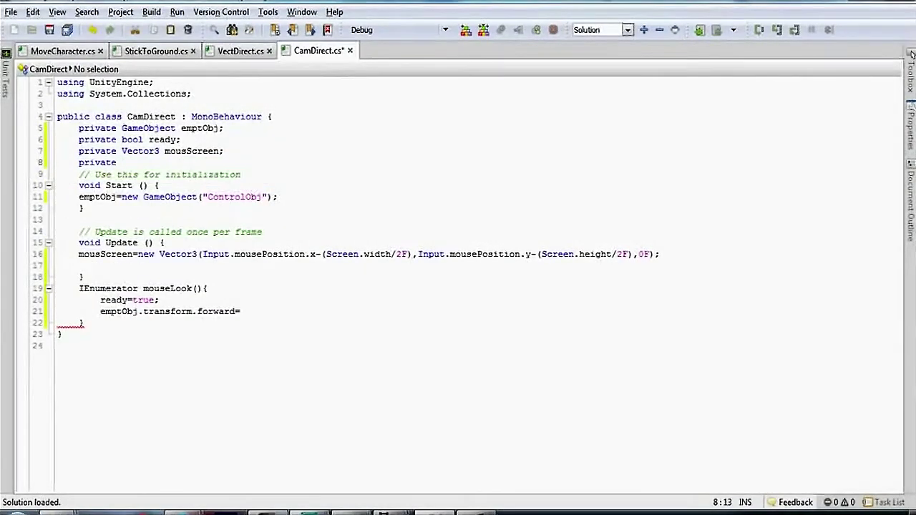
pyautogui.write('Ve')
pyautogui.press('Up')
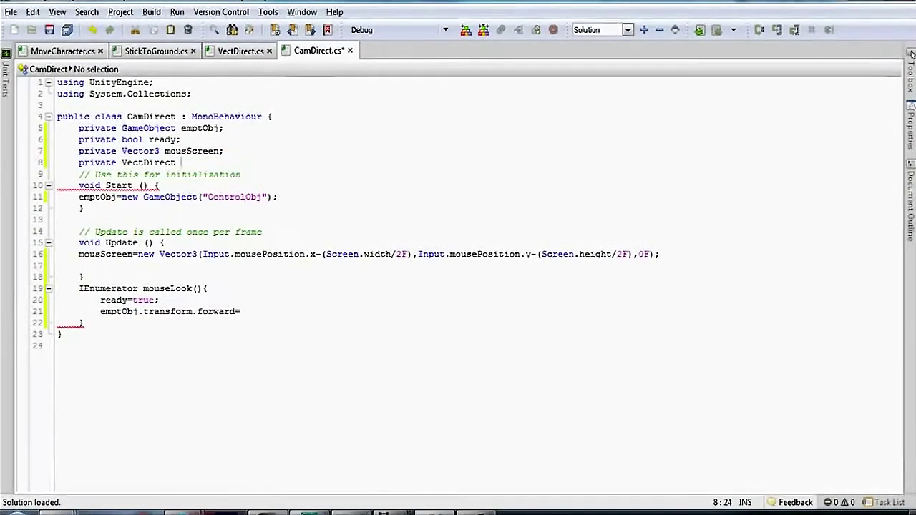
pyautogui.write('vectDirect;')
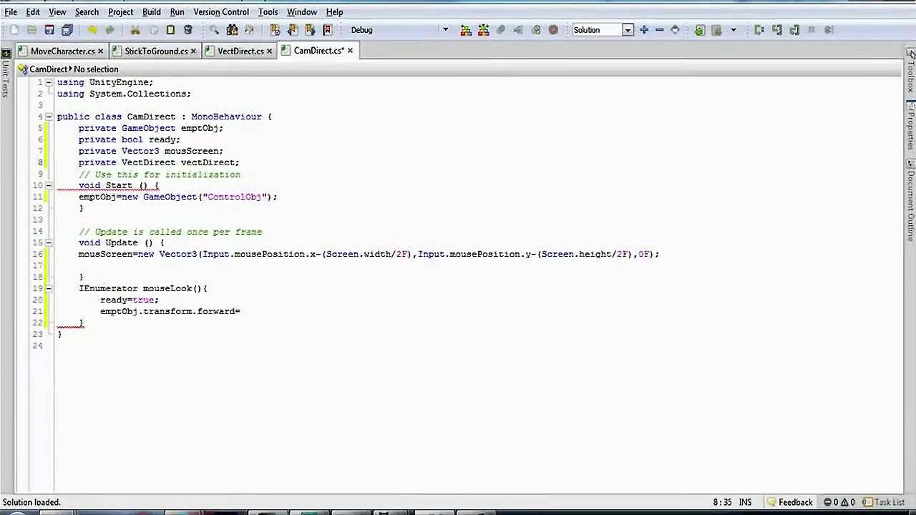
pyautogui.press('Down')
pyautogui.press('Down')
pyautogui.press('Down')
pyautogui.press('Home')
pyautogui.press('Home')
pyautogui.press('Tab')
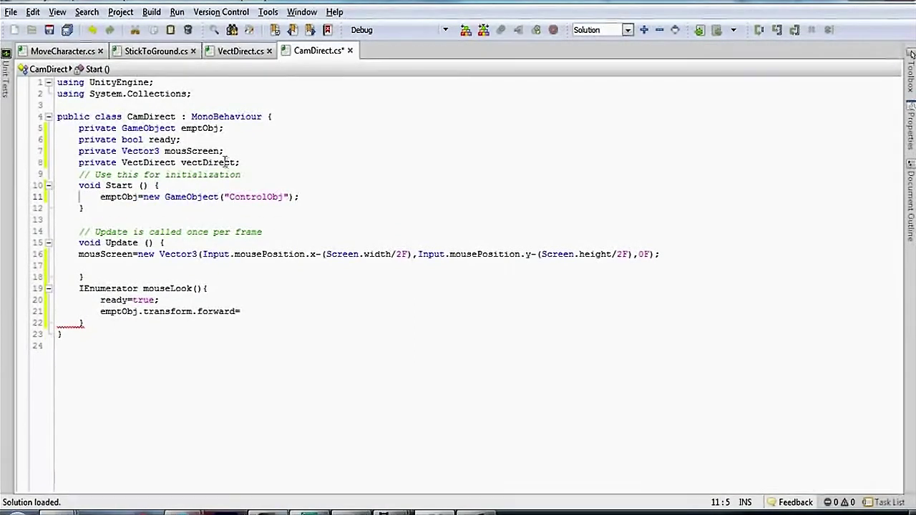
pyautogui.write('=new')
pyautogui.press('Return')
pyautogui.write('()')
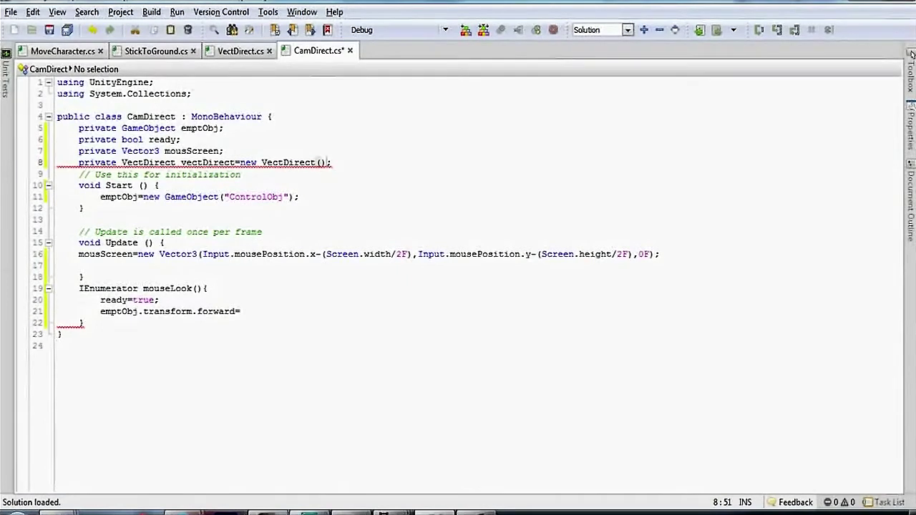
pyautogui.write('v')
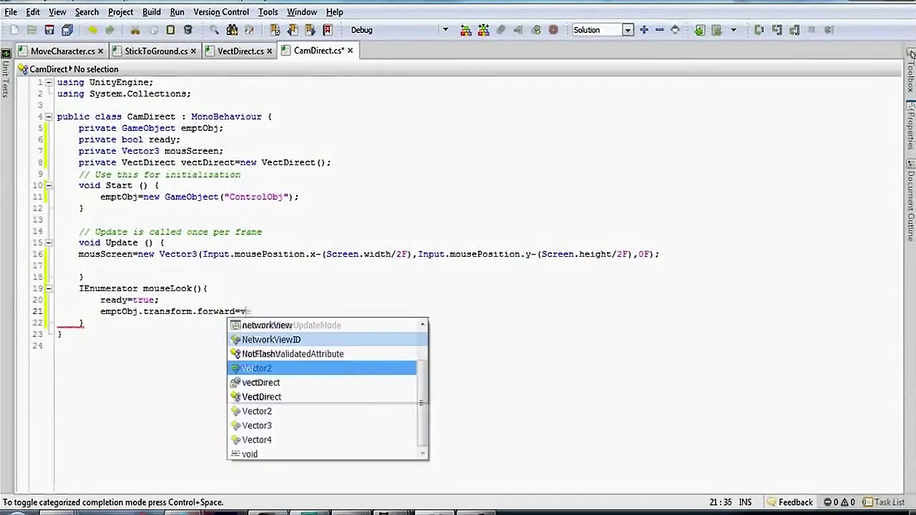
# - Aim emptObj via vectDirect.CalcVect(mousScreen, 1.3F) and copy its eulerAngles to the camera's localEulerAngles
pyautogui.press('Return')
pyautogui.write('.')
pyautogui.press('Return')
pyautogui.write('(')
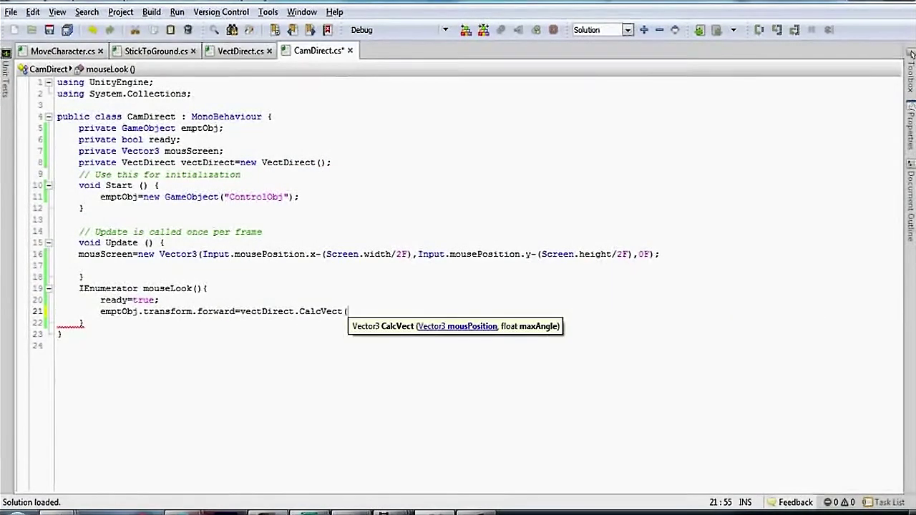
pyautogui.write('mous')
pyautogui.press('Down')
pyautogui.press('Return')
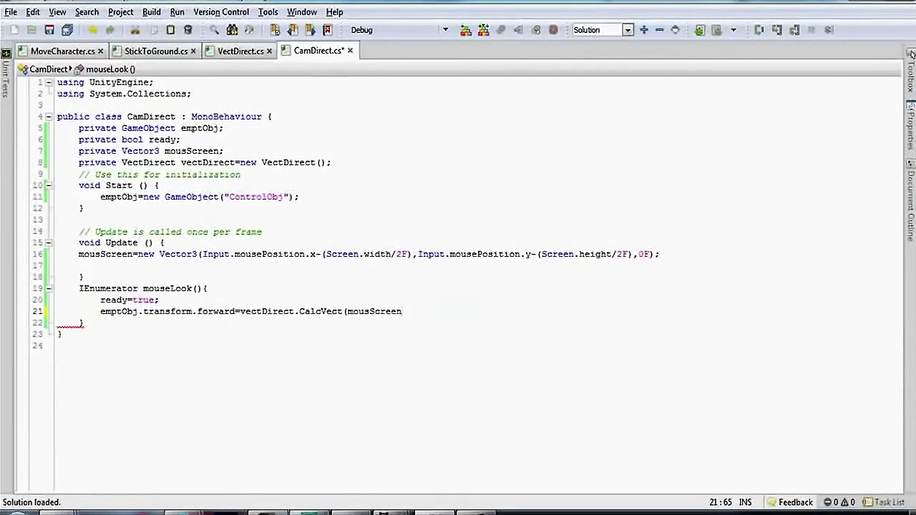
pyautogui.write(',1.3F)')
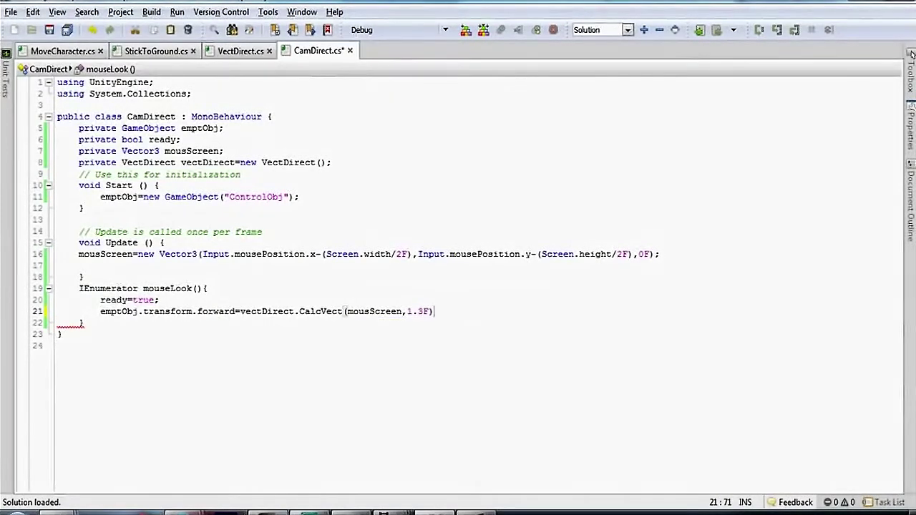
pyautogui.write('transform')
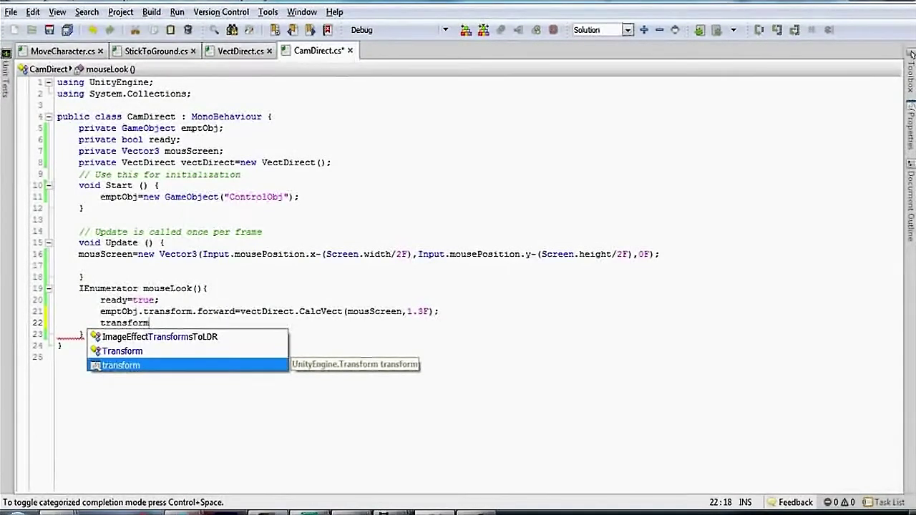
pyautogui.write('.')
pyautogui.write('lca')
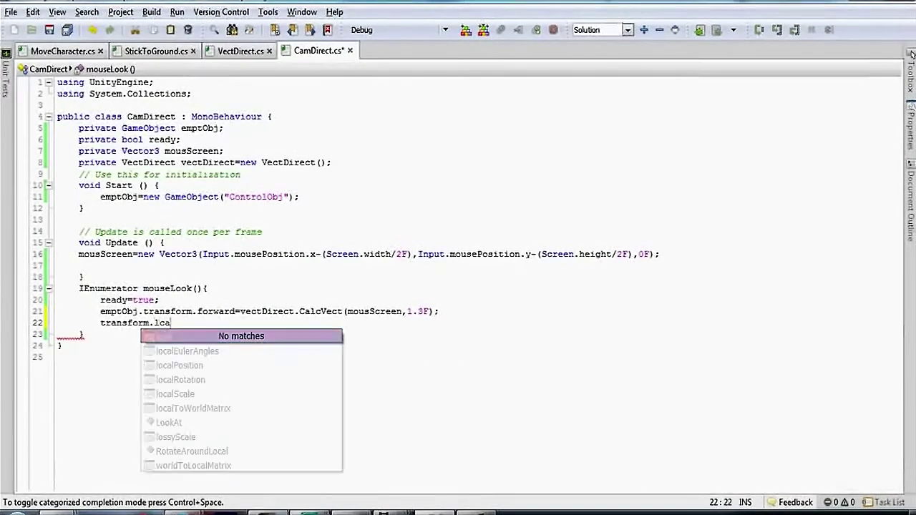
pyautogui.press('BackSpace')
pyautogui.press('BackSpace')
pyautogui.write('ocalEulerangle')
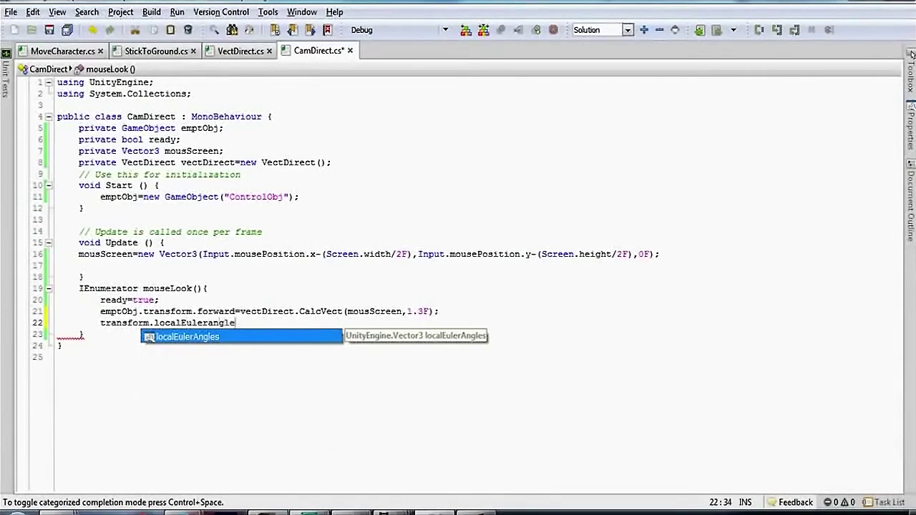
pyautogui.write('=emptObj.trans')
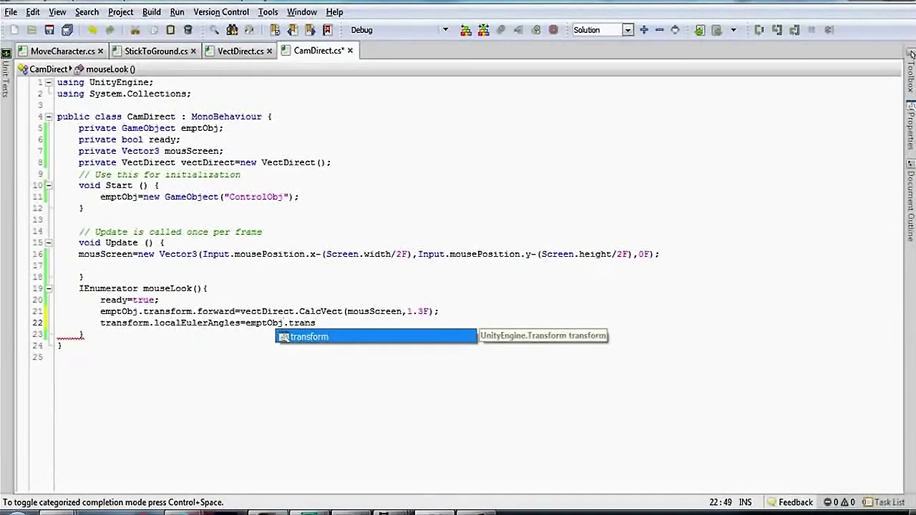
pyautogui.write('form.euler')
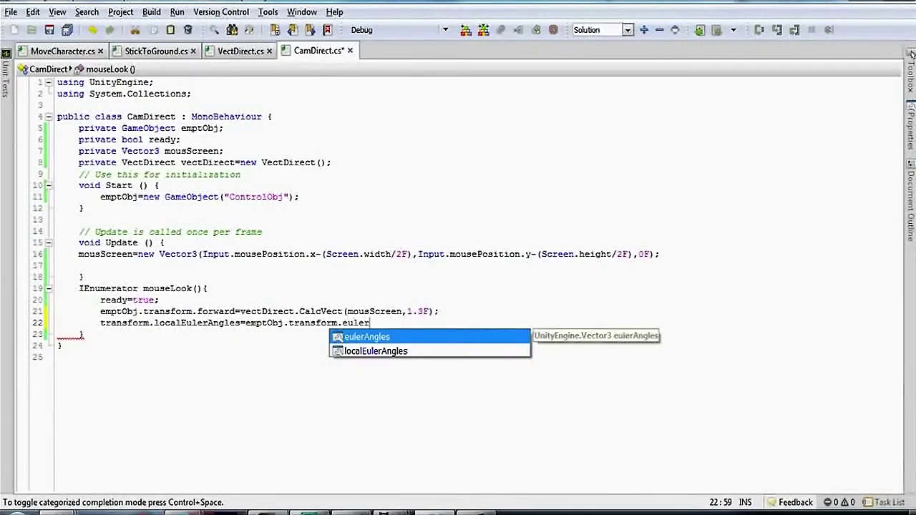
pyautogui.write('an')
pyautogui.press('BackSpace')
pyautogui.press('BackSpace')
pyautogui.press('BackSpace')
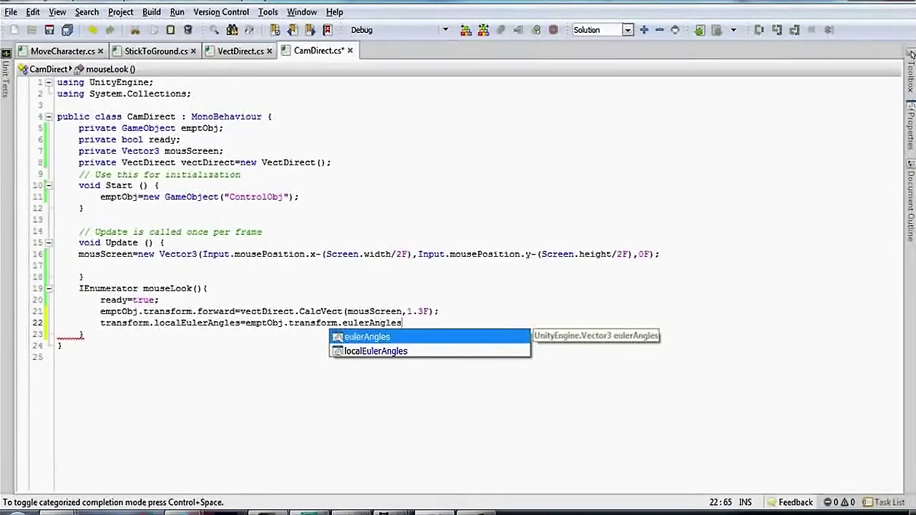
# - Yield return new WaitForEndOfFrame(), then set ready to false
pyautogui.write(';')
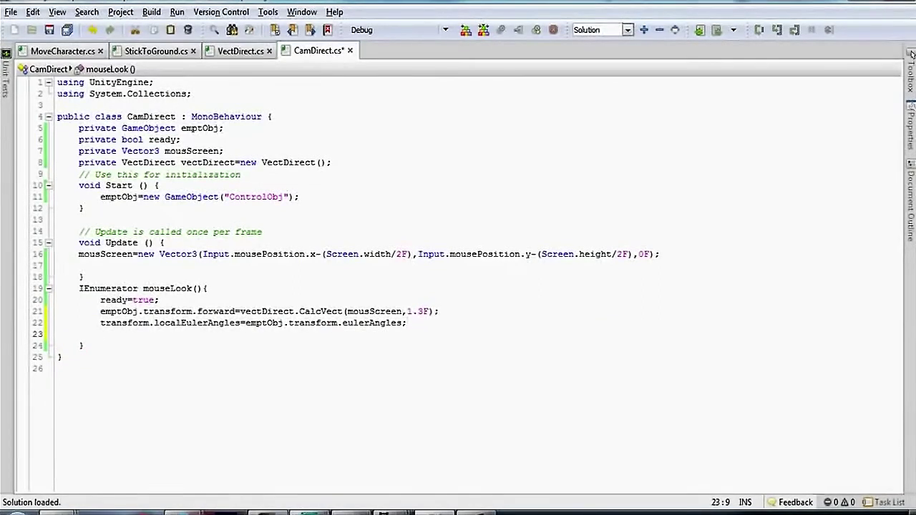
pyautogui.write('yield return ')
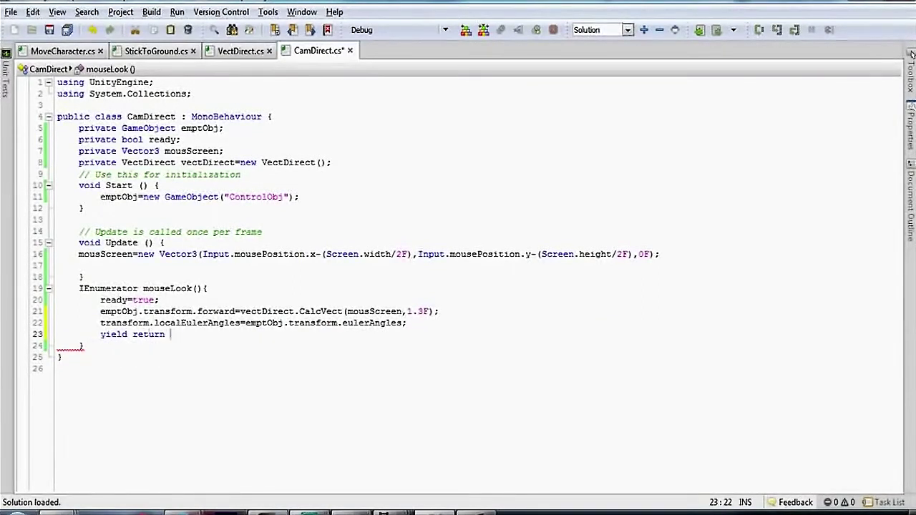
pyautogui.write('ne')
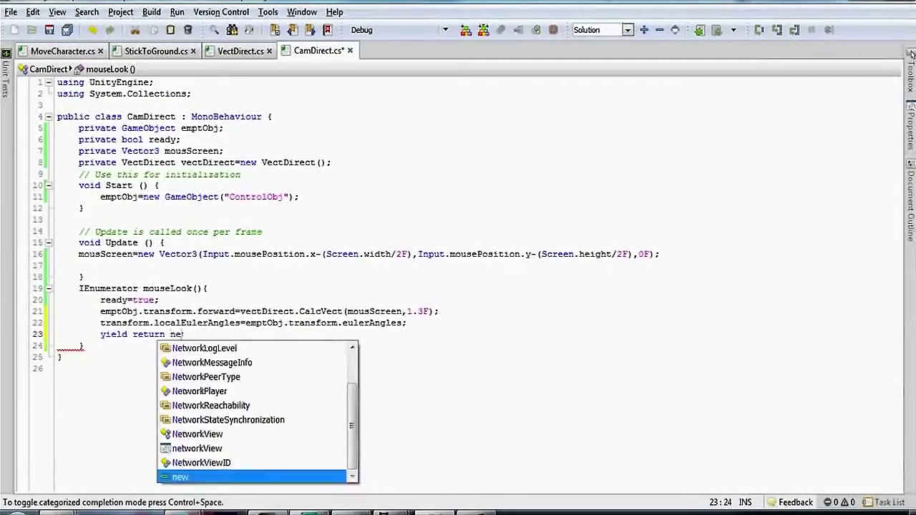
pyautogui.write('w WaitForTheEndFrame')
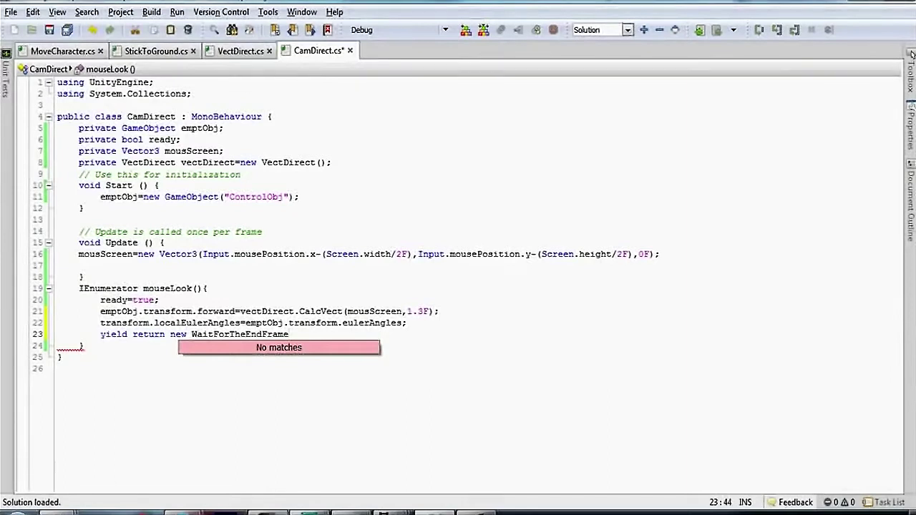
pyautogui.press('Left')
pyautogui.press('Left')
pyautogui.press('Left')
pyautogui.press('BackSpace')
pyautogui.press('BackSpace')
pyautogui.press('BackSpace')
pyautogui.press('Right')
pyautogui.press('Right')
pyautogui.press('Right')
pyautogui.write('O')
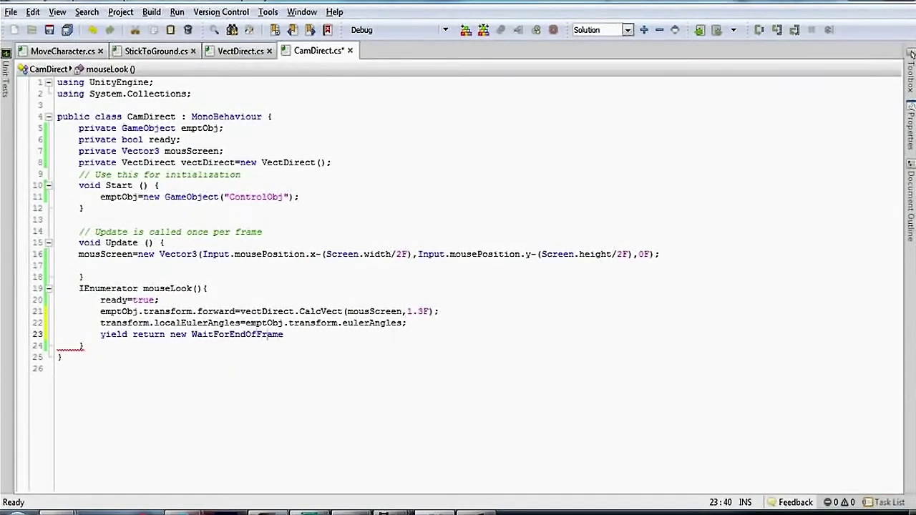
pyautogui.press('End')
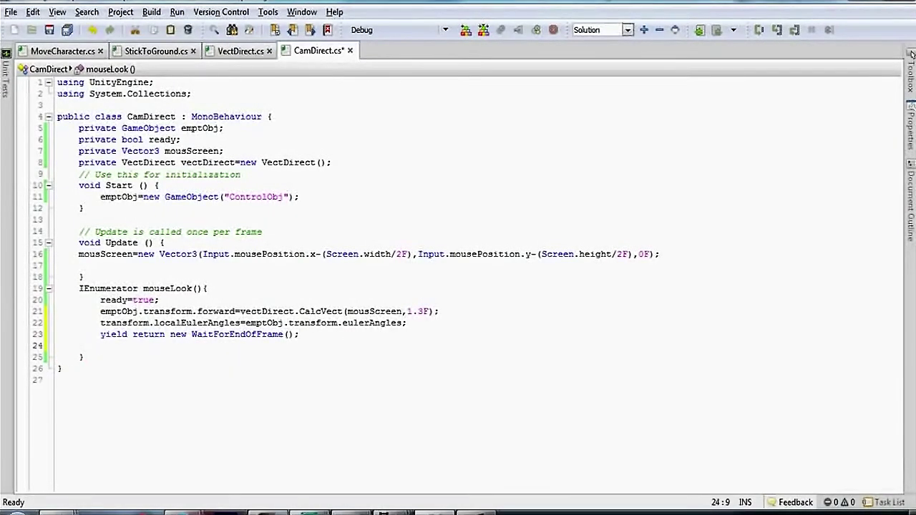
pyautogui.write('re')
pyautogui.press('BackSpace')
pyautogui.press('BackSpace')
pyautogui.write('r')
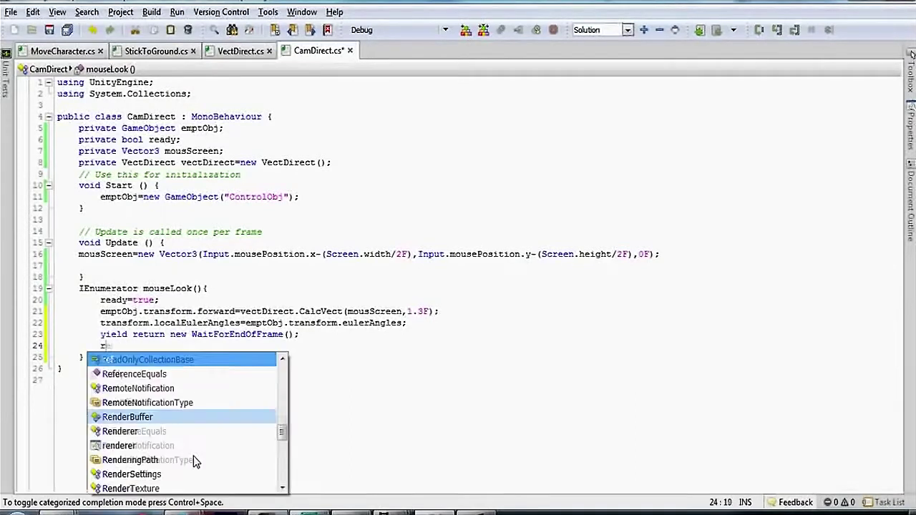
pyautogui.write('eady=fa')
pyautogui.write('lse')
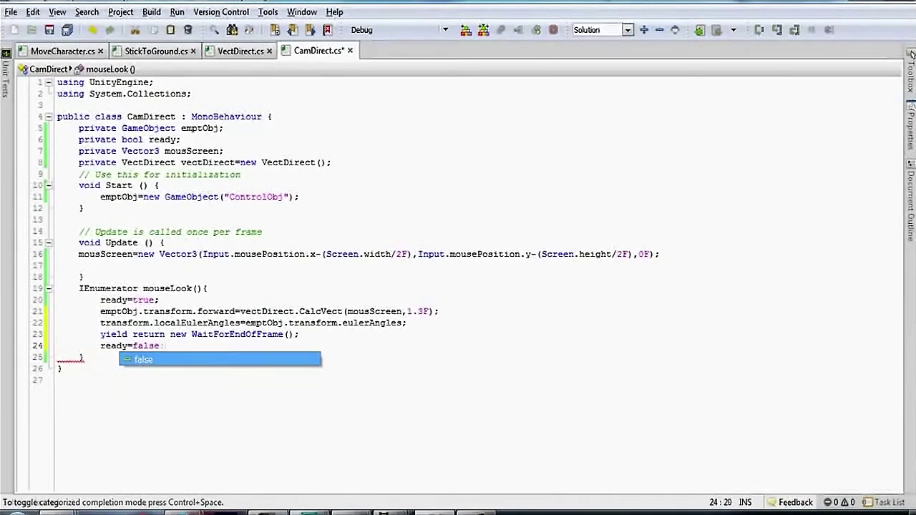
pyautogui.write(';')
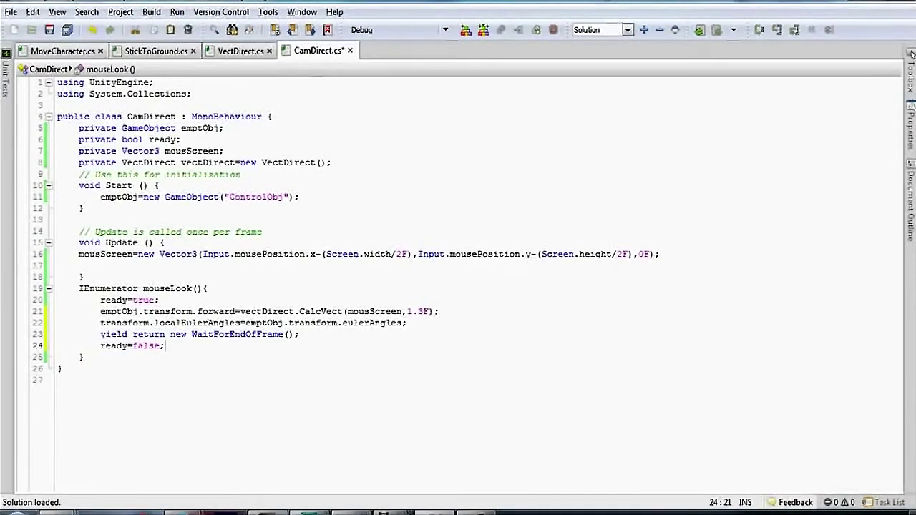
# - Delete the initialization and once-per-frame template comments
pyautogui.moveTo(81, 178); pyautogui.dragTo(241, 174)
pyautogui.press('Delete')
pyautogui.moveTo(79, 232); pyautogui.dragTo(263, 231)
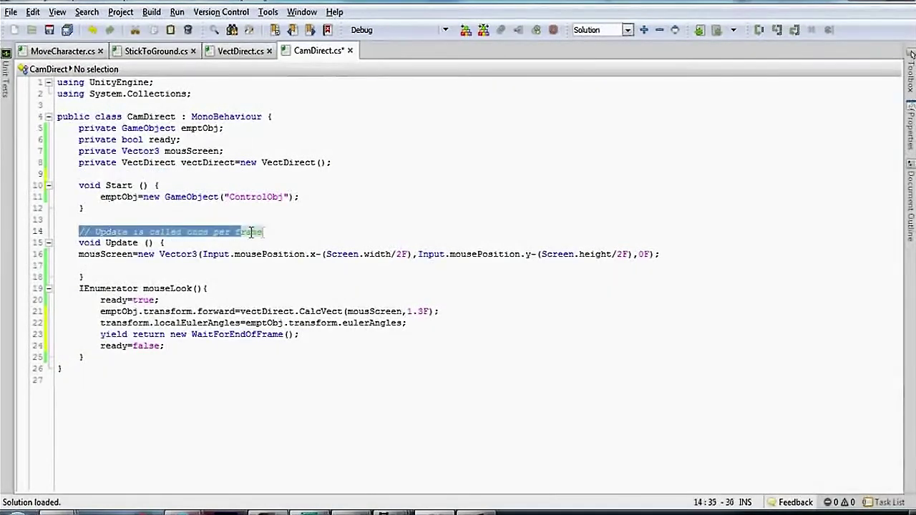
pyautogui.press('Delete')
# - Call StartCoroutine("mouseLook") in Update, indent the mousScreen line, and return to Unity
pyautogui.press('Down')
pyautogui.press('Down')
pyautogui.write('Star')
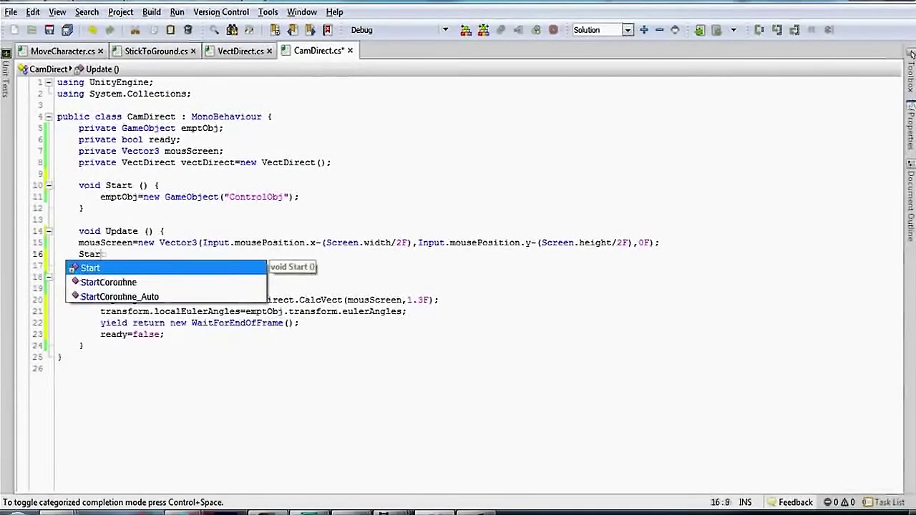
pyautogui.write('tCoro')
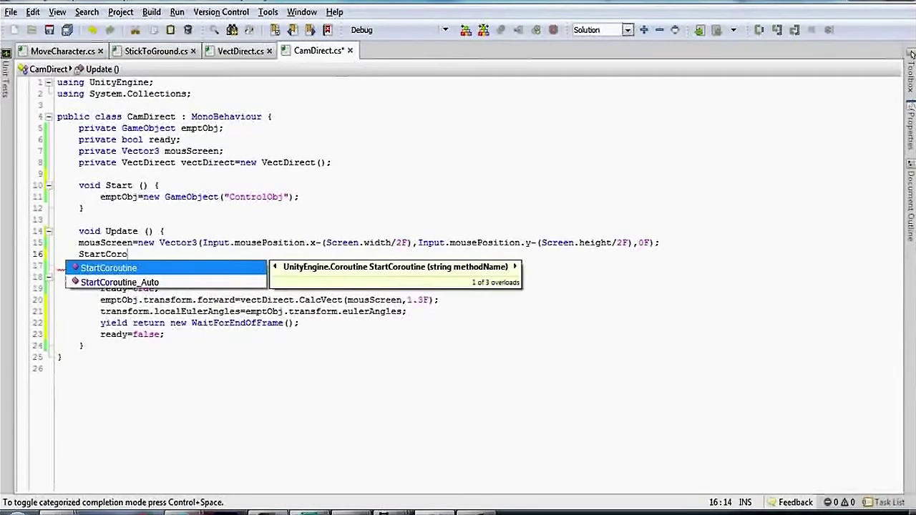
pyautogui.write('utine ("mouseLook");')
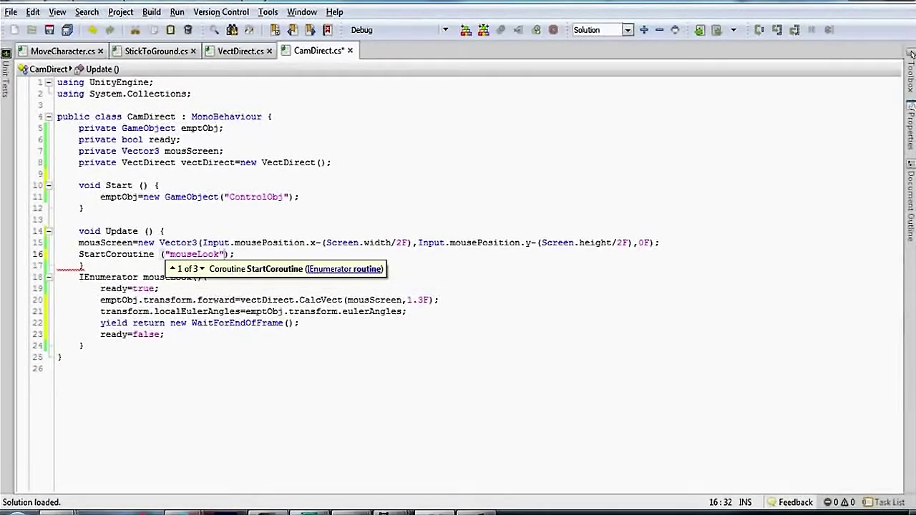
pyautogui.press('End')
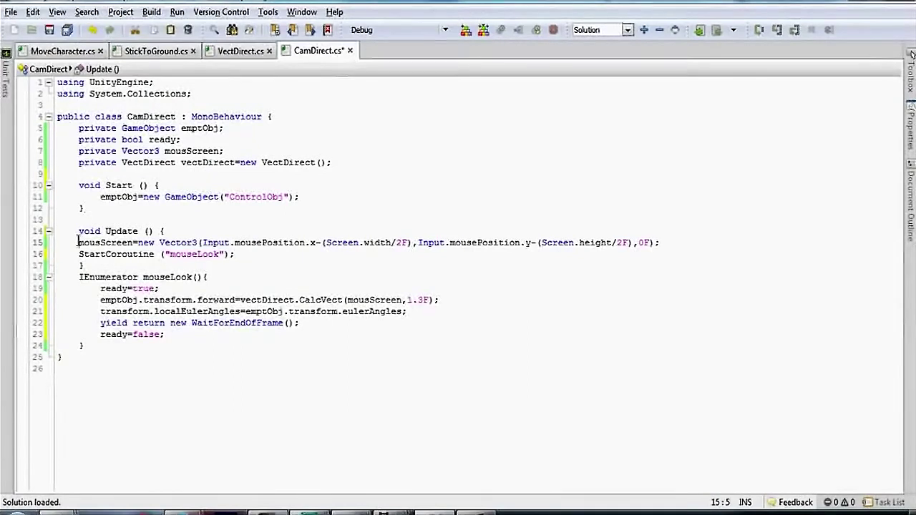
pyautogui.press('Tab')
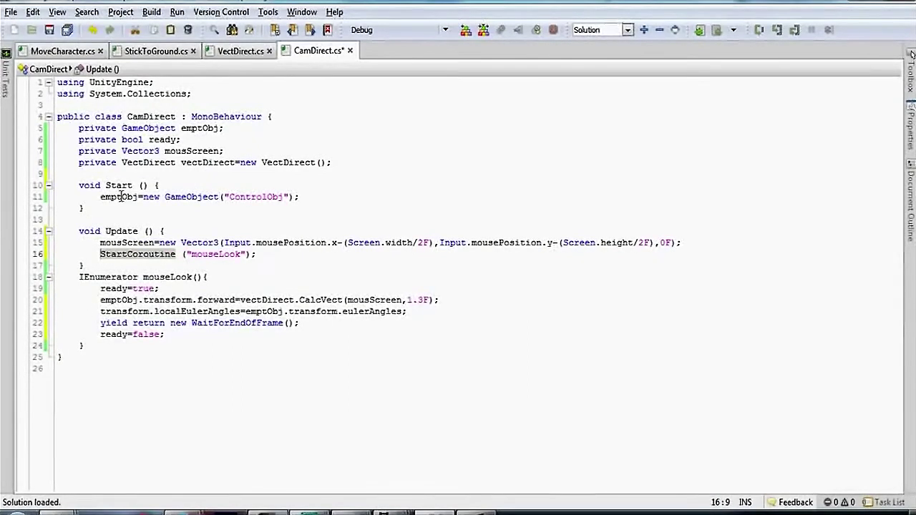
pyautogui.click(861, 3)
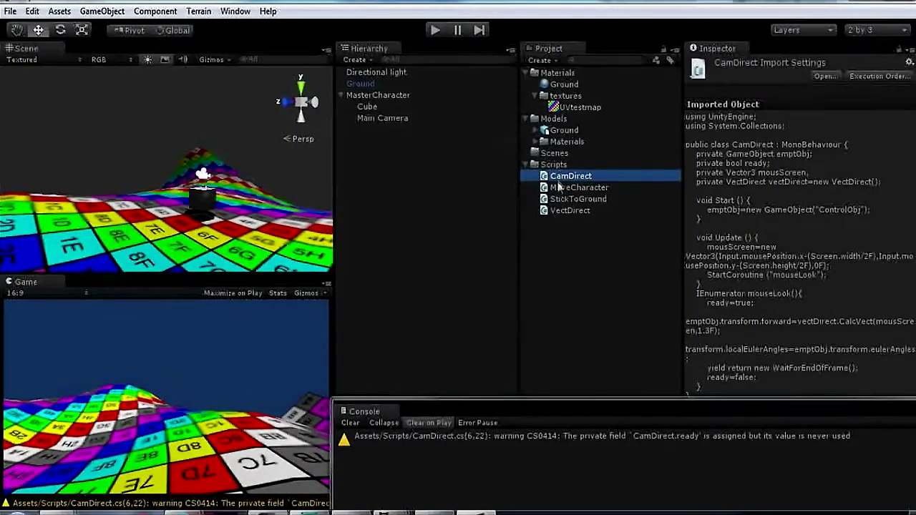
# - Attach CamDirect to the Main Camera and play the scene to test the mouse look
pyautogui.click(379, 118)
pyautogui.moveTo(376, 422); pyautogui.dragTo(377, 509)
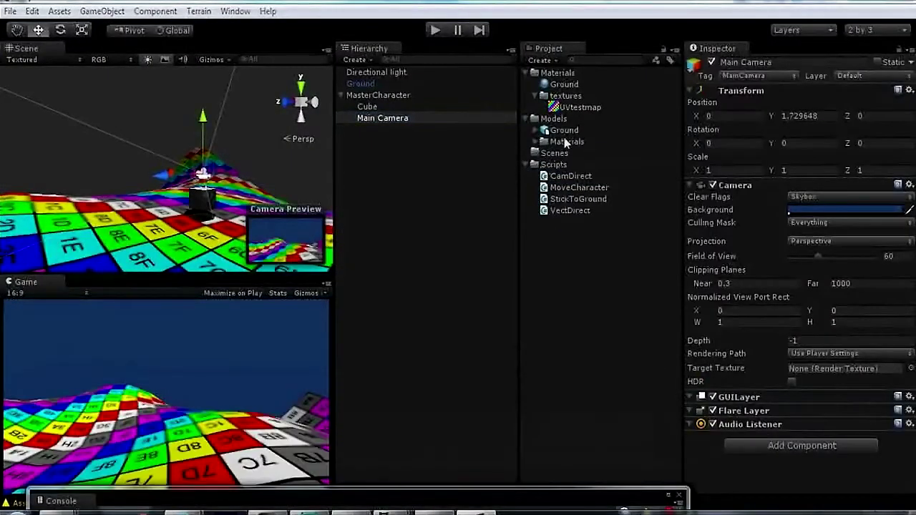
pyautogui.moveTo(573, 176); pyautogui.dragTo(752, 451)
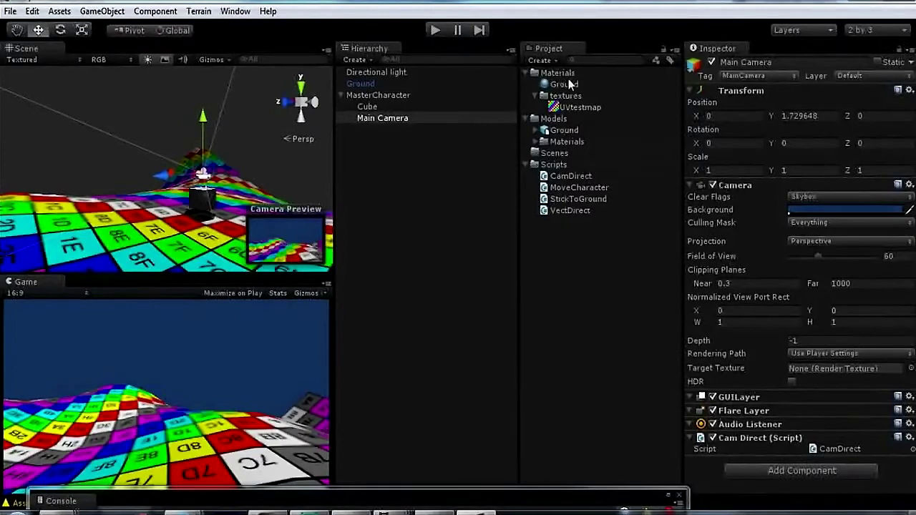
pyautogui.click(435, 30)
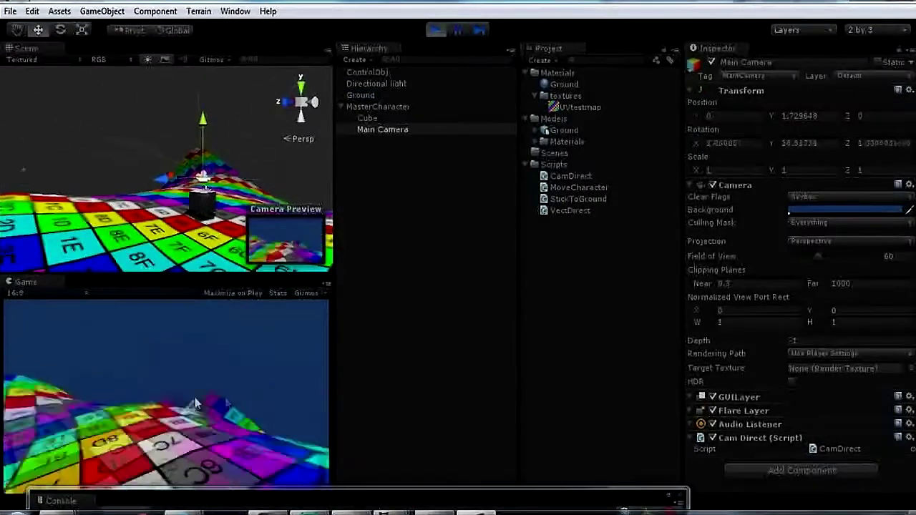
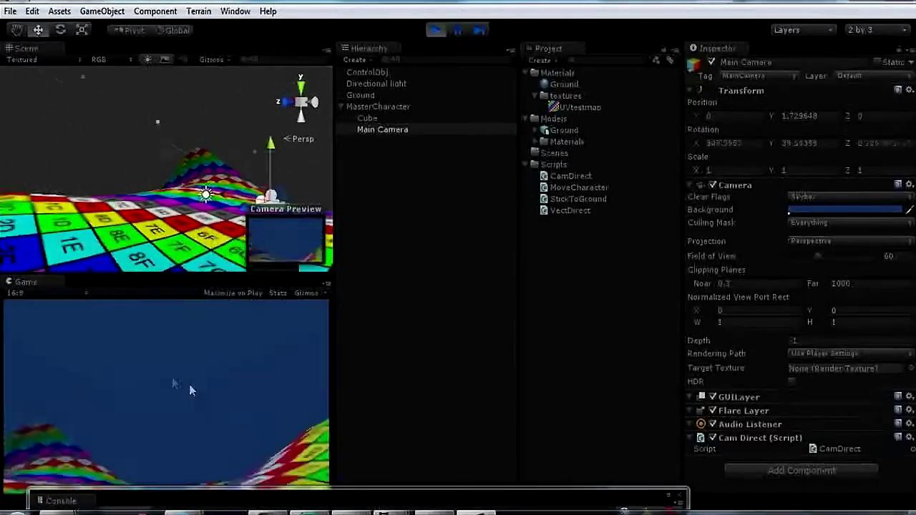
# - Exit play mode and save the current scene under the name mainScene
pyautogui.click(436, 30)
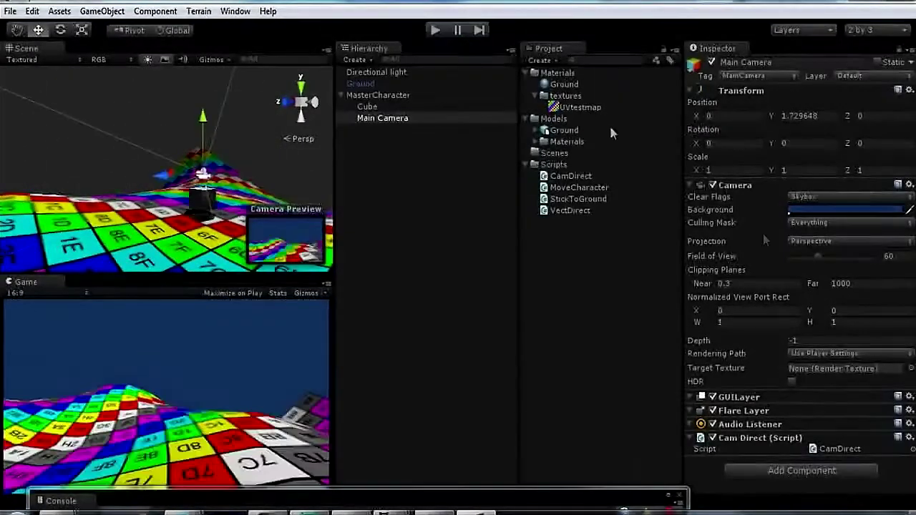
pyautogui.click(10, 11)
pyautogui.click(37, 64)
pyautogui.doubleClick(143, 147)
pyautogui.write('ma')
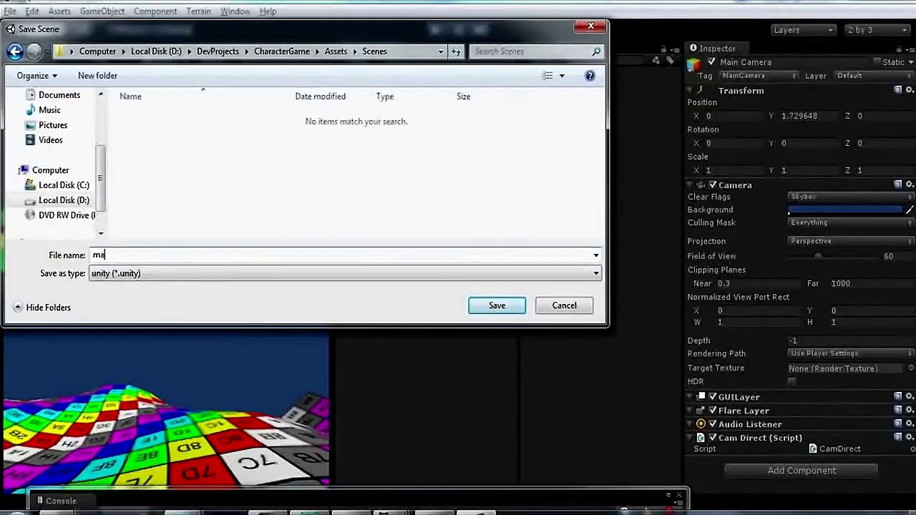
pyautogui.write('inScene')
pyautogui.press('Return')
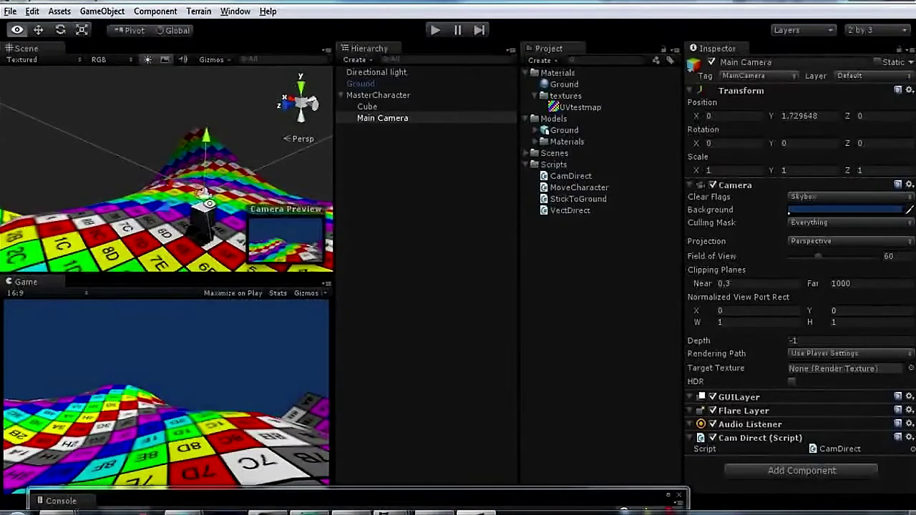
# - Select MasterCharacter to inspect its components, briefly checking the code editor
pyautogui.keyDown('alt'); pyautogui.moveTo(172, 205); pyautogui.dragTo(143, 208); pyautogui.keyUp('alt')
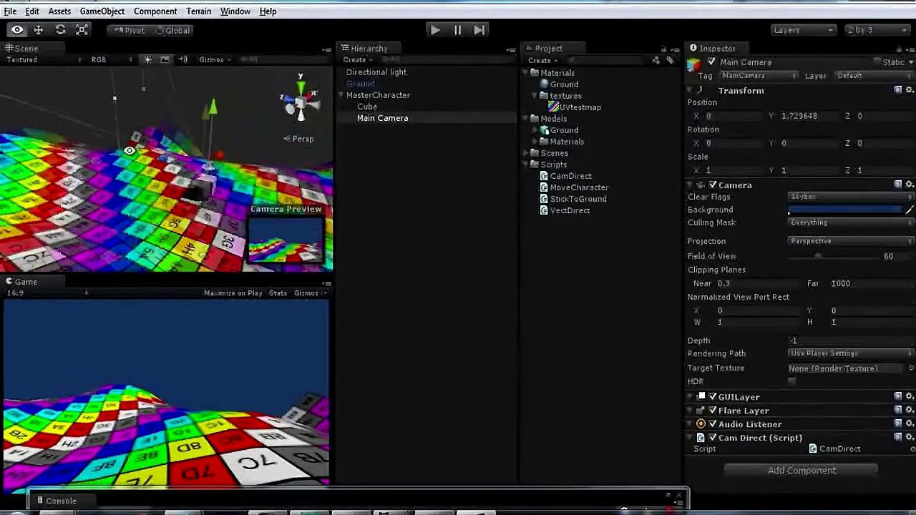
pyautogui.click(370, 95)
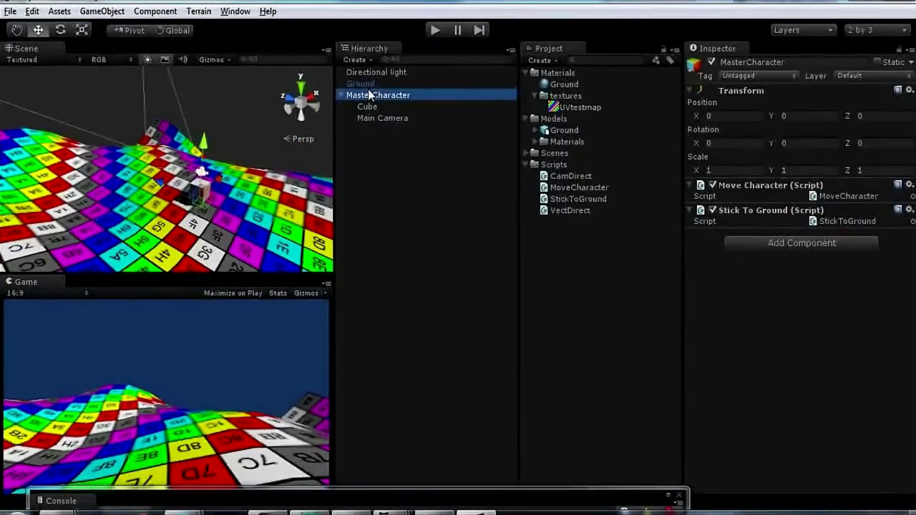
pyautogui.moveTo(525, 510)
pyautogui.click(446, 466)
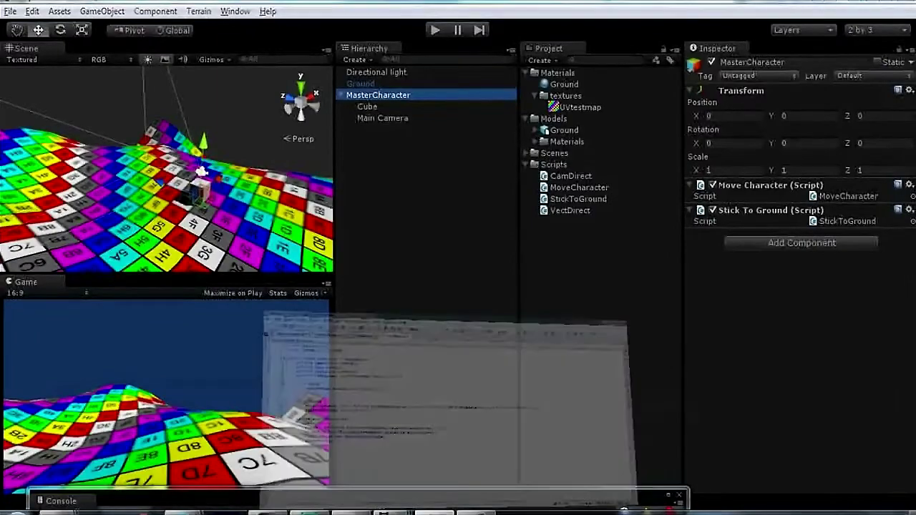
pyautogui.click(862, 3)
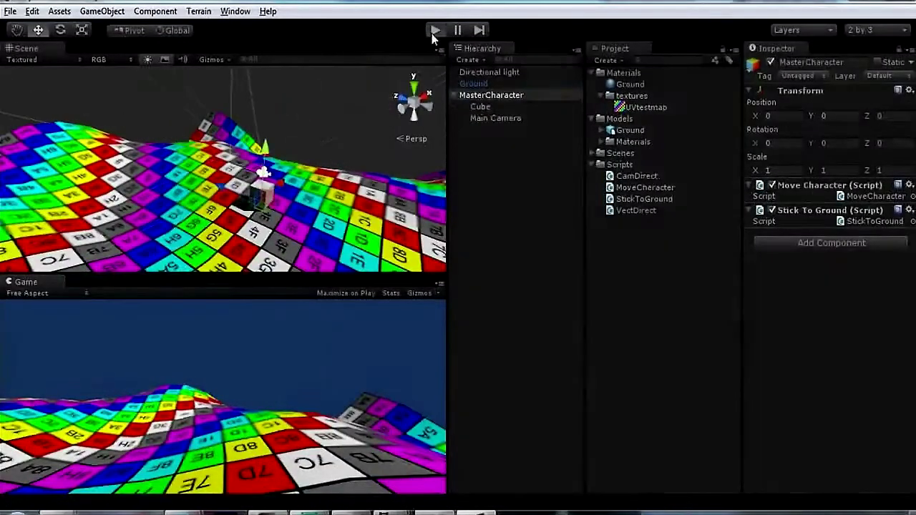
# - Play-test the game, steering the character across the terrain with W, then stop
pyautogui.click(434, 30)
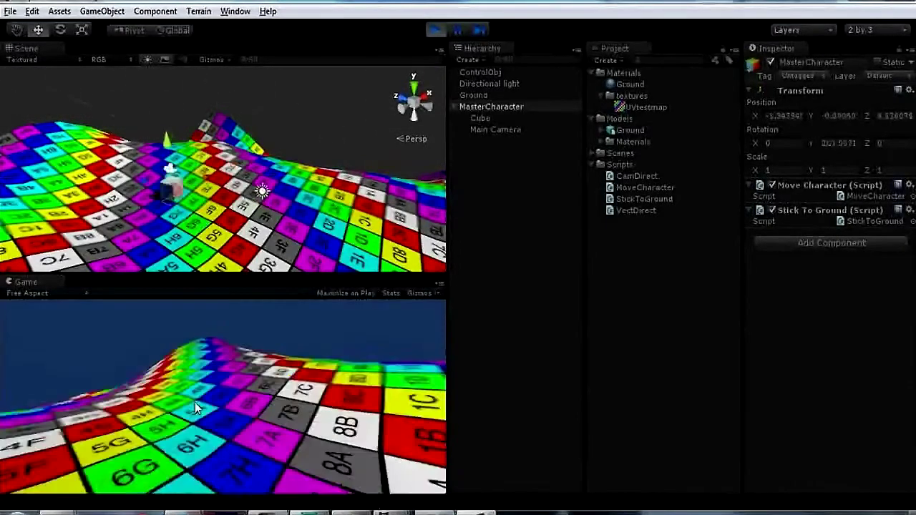
pyautogui.press('w')
pyautogui.press('w')
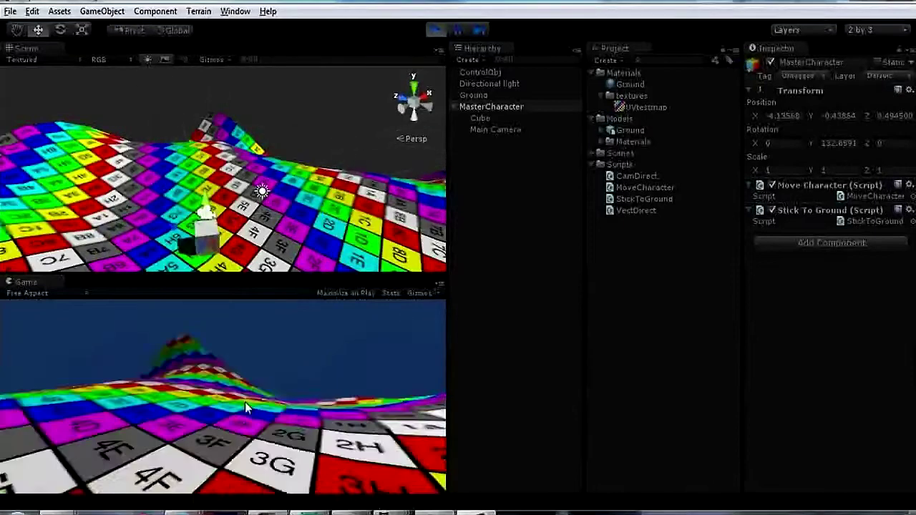
pyautogui.press('w')
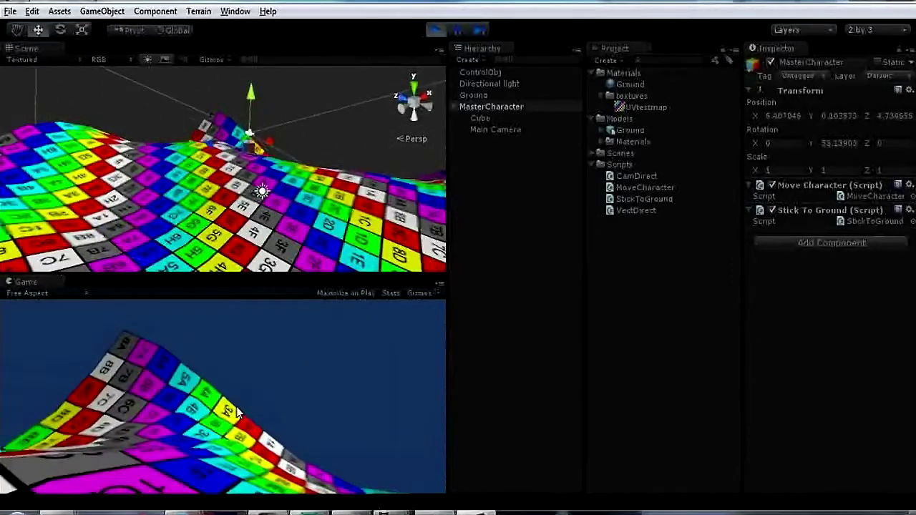
pyautogui.hotkey('ctrl', 'p')
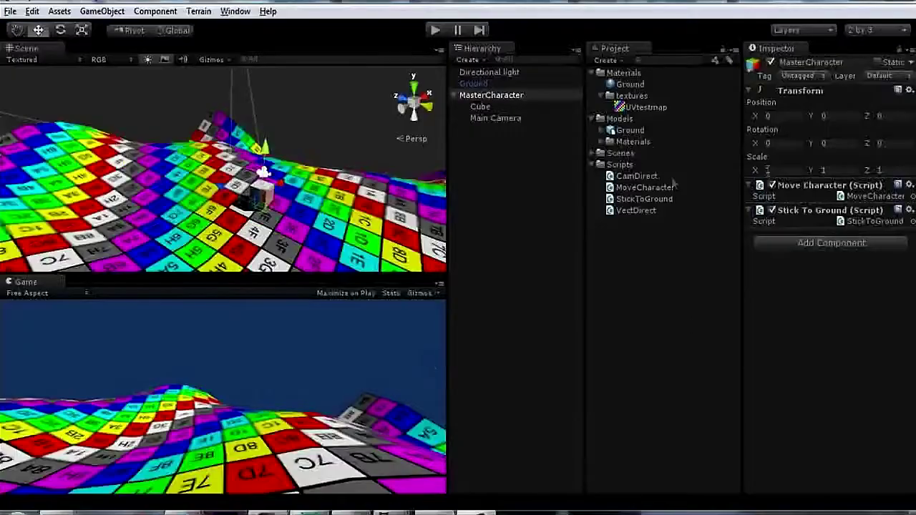
# - Create a C# script named CameraFollow in the Scripts folder and start a line inside its class
pyautogui.rightClick(636, 171)
pyautogui.moveTo(685, 179)
pyautogui.click(538, 231)
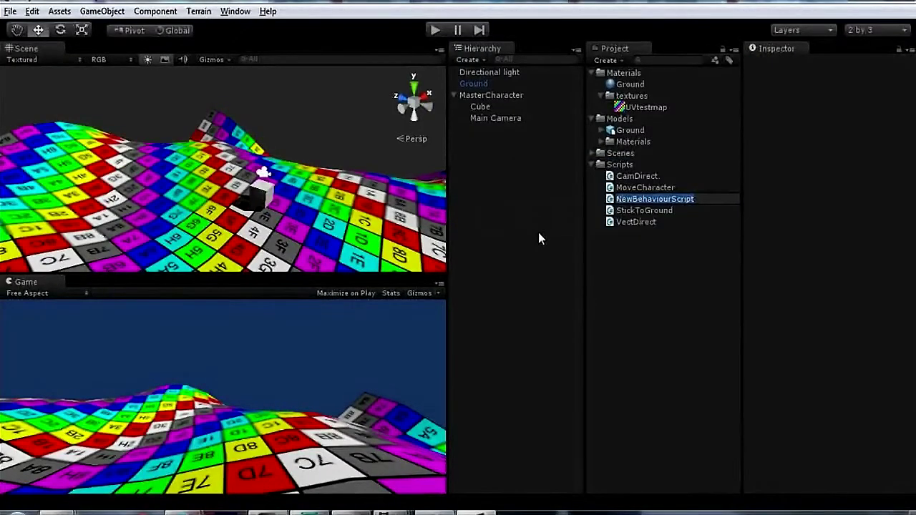
pyautogui.write('CameraFollow')
pyautogui.press('Return')
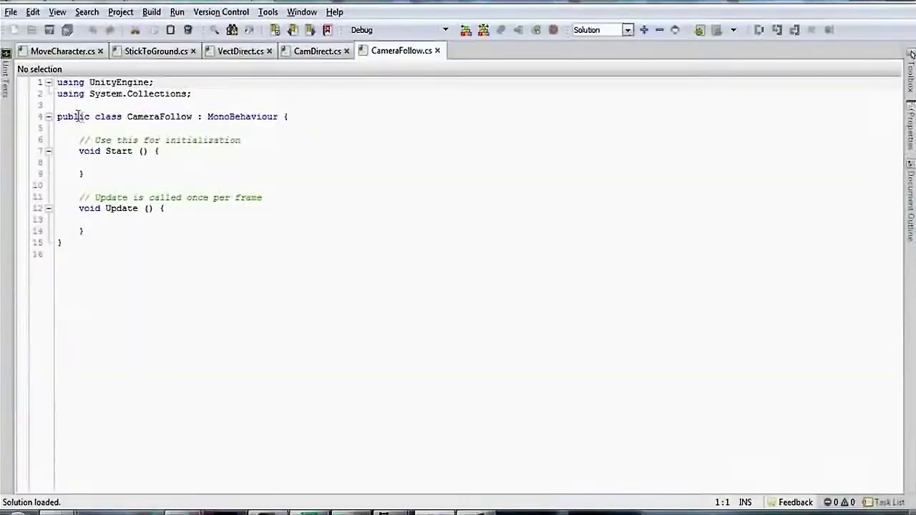
pyautogui.click(293, 117)
pyautogui.press('Return')
# - Declare private Vector3 CamPosition, private bool ready, public GameObject MasterCharacter, float heightCam and public float radiusCam
pyautogui.write('private ')
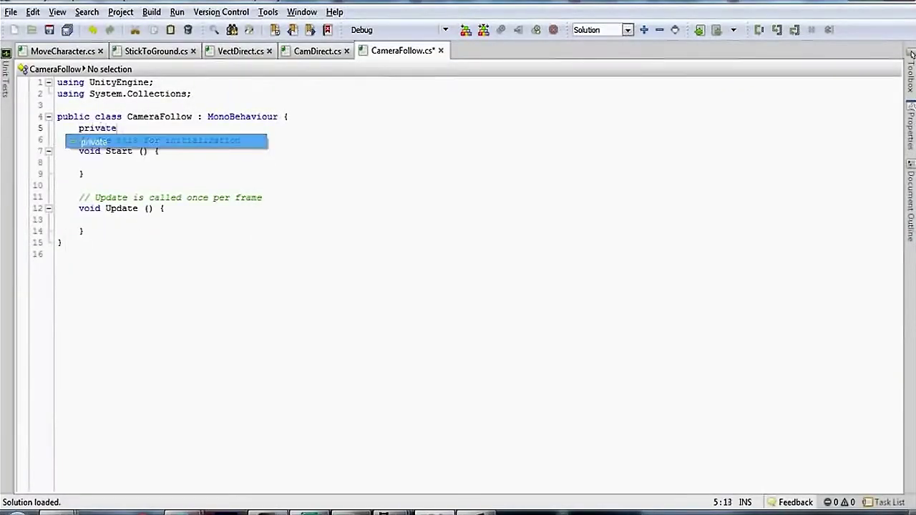
pyautogui.write('Vector3 C')
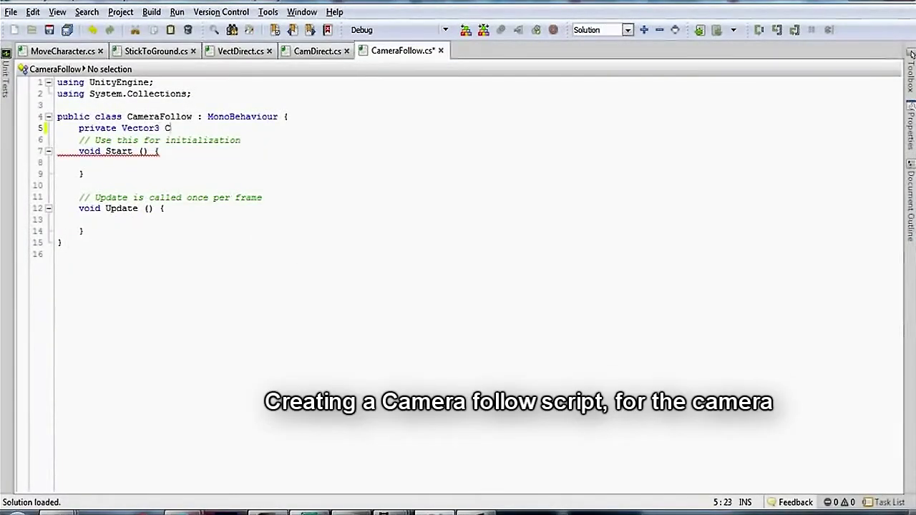
pyautogui.write('amPosition;')
pyautogui.press('Return')
pyautogui.write('private ')
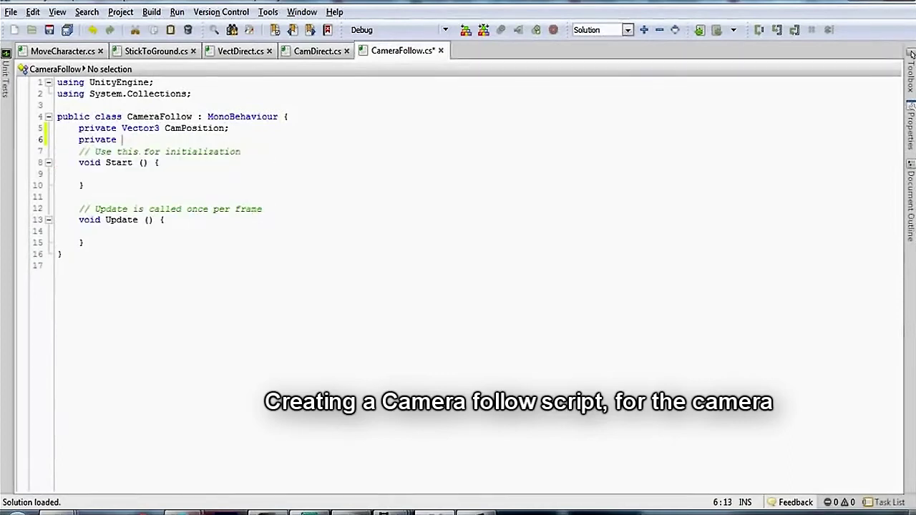
pyautogui.write('bool ready;')
pyautogui.press('Return')
pyautogui.write('p')
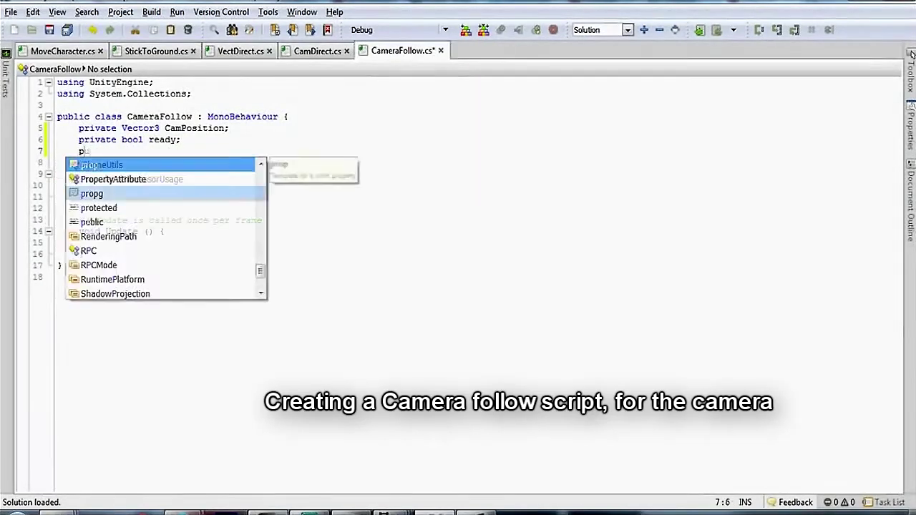
pyautogui.write('ublic GameObject ')
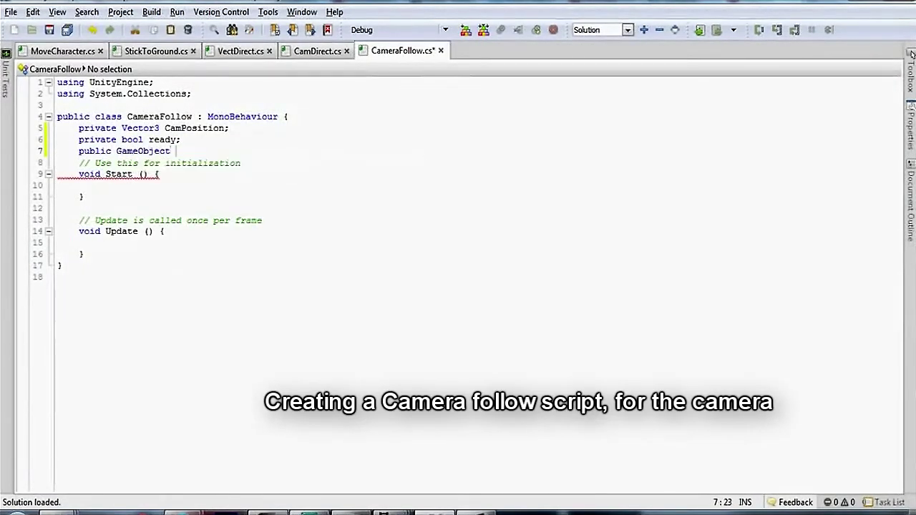
pyautogui.write('MasterCharacter;')
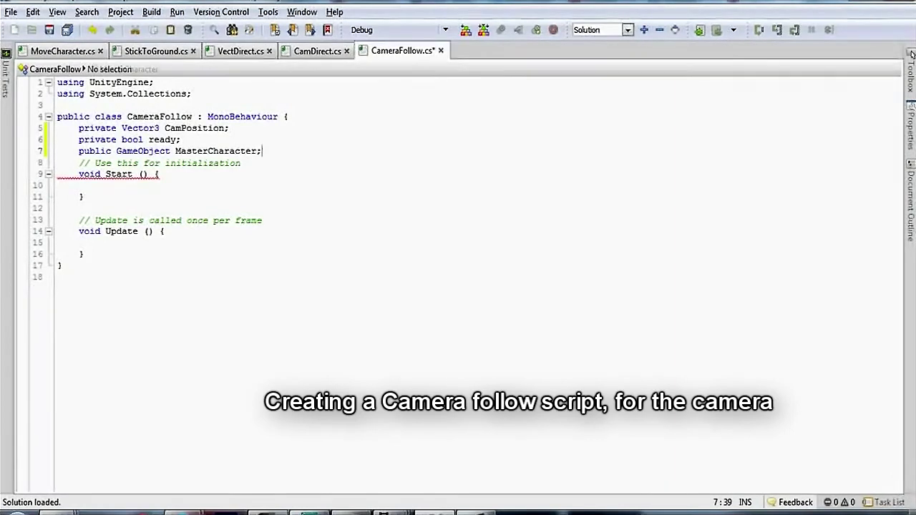
pyautogui.press('Return')
pyautogui.write('priv')
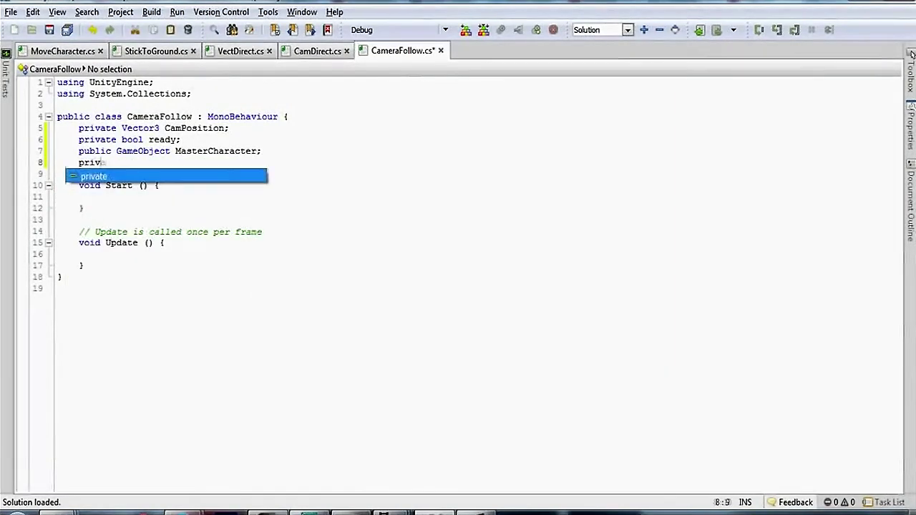
pyautogui.write('ate')
pyautogui.write('f')
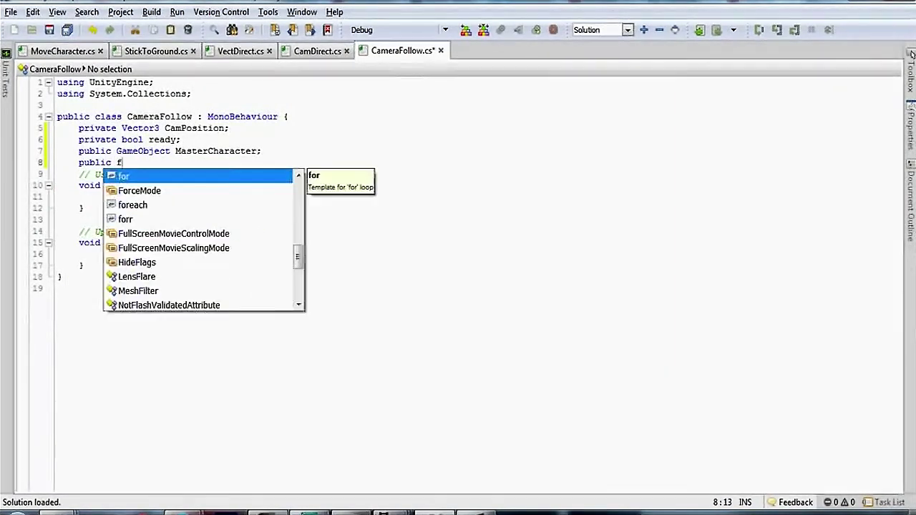
pyautogui.write('loat heightCam;')
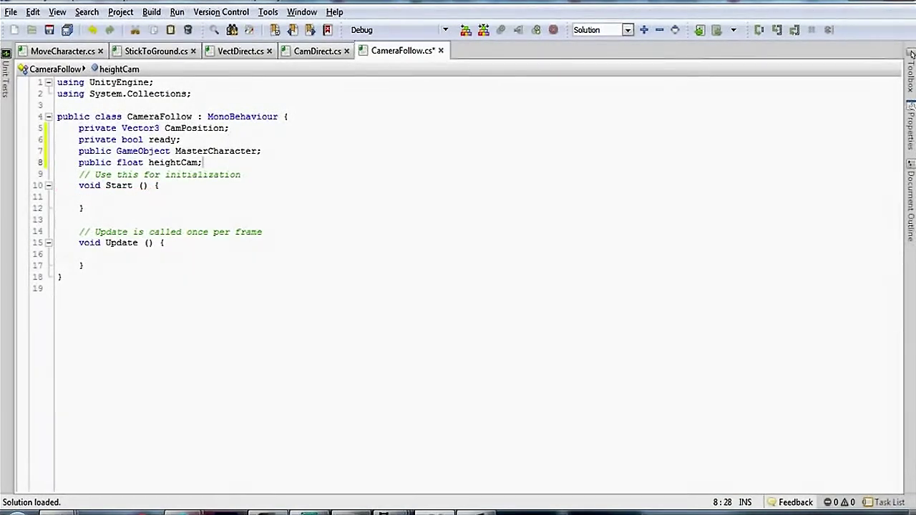
pyautogui.press('Return')
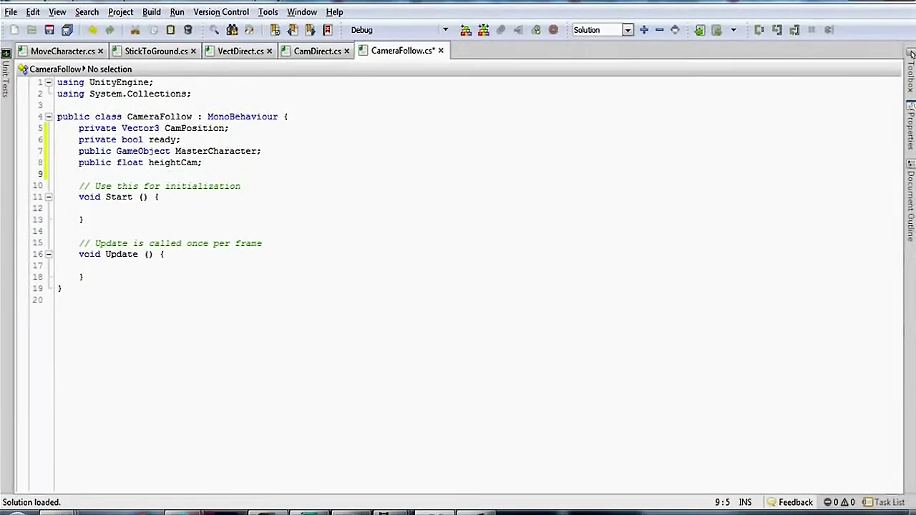
pyautogui.write('public float ')
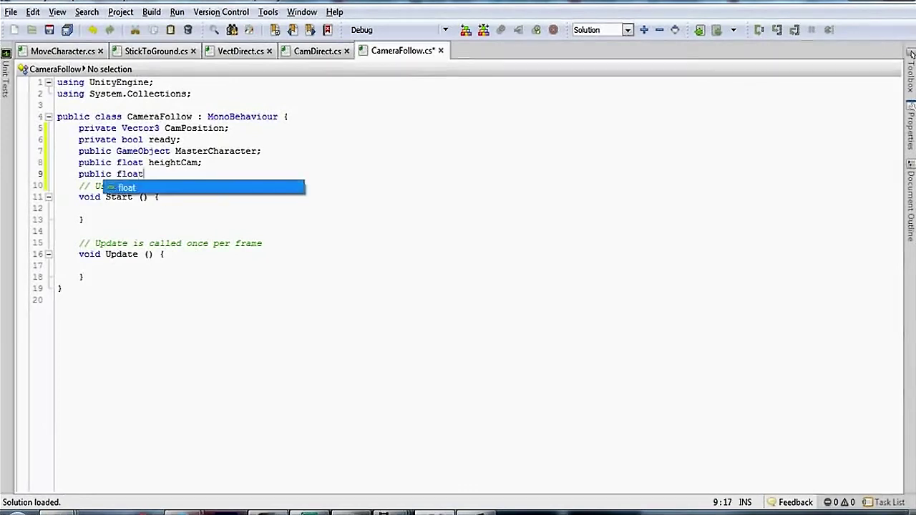
pyautogui.write('radiusCam')
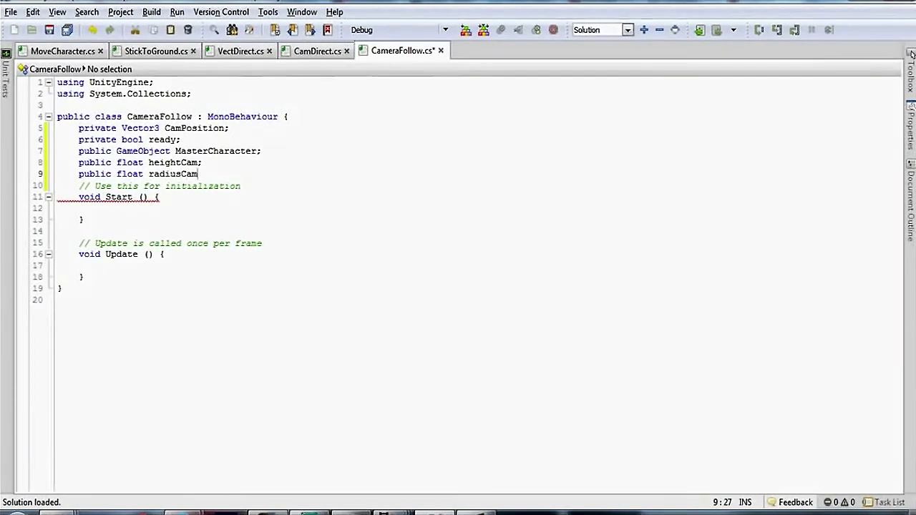
pyautogui.write(';')
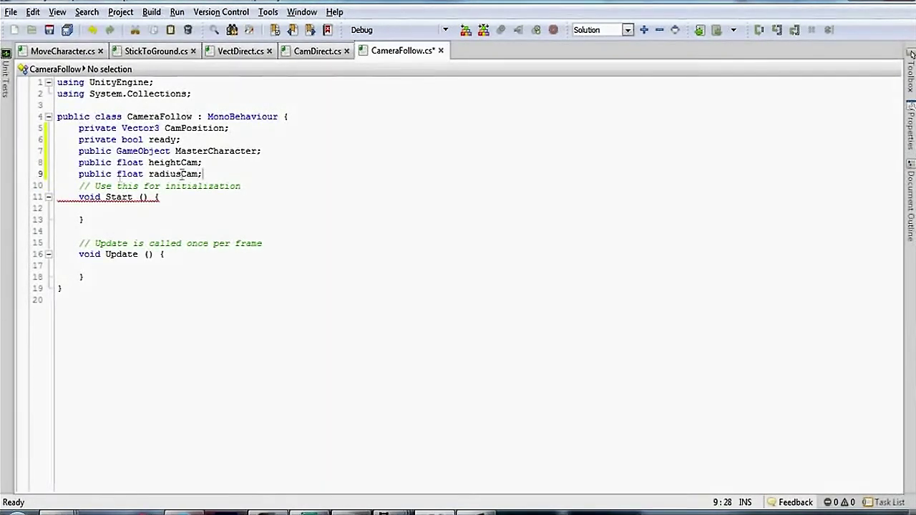
pyautogui.click(105, 207)
# - Add a heightCam statement inside the Start method
pyautogui.write('hai')
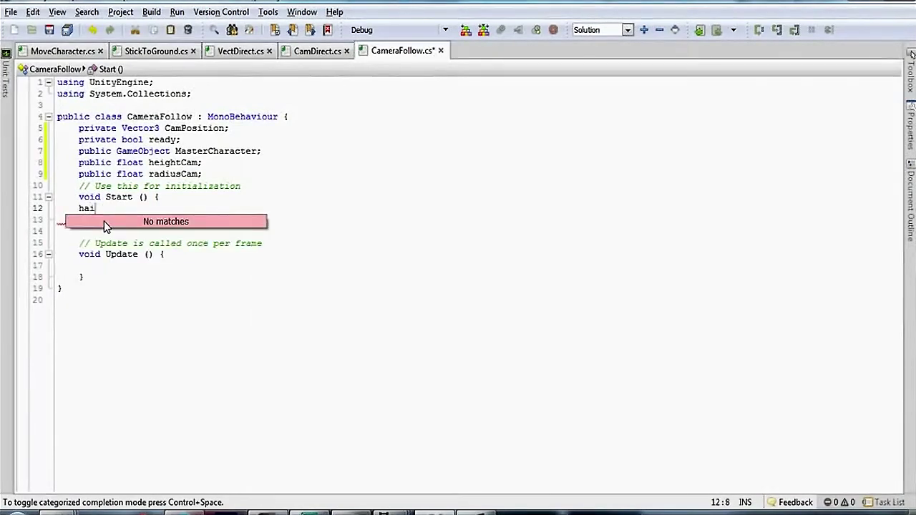
pyautogui.press('BackSpace')
pyautogui.press('BackSpace')
pyautogui.write('eightCam)')
pyautogui.press('Delete')
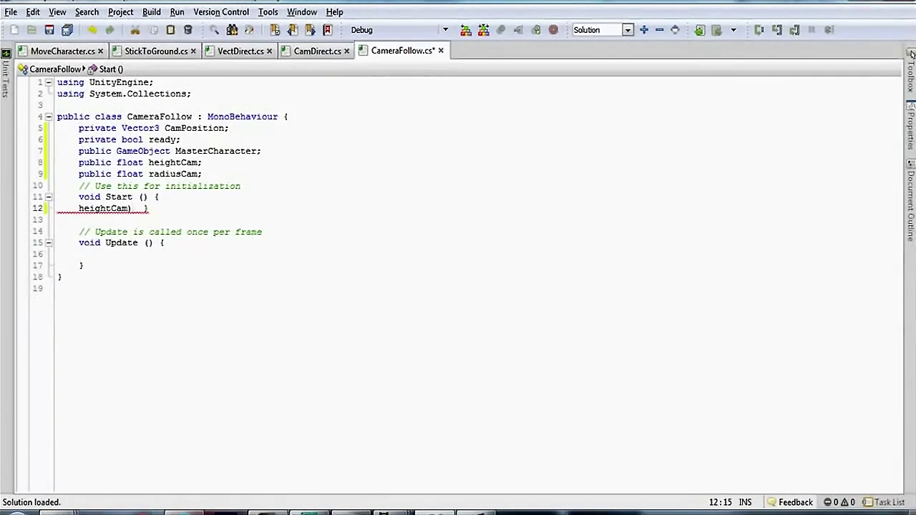
pyautogui.press('Return')
pyautogui.press('Up')
pyautogui.press('End')
pyautogui.press('Left')
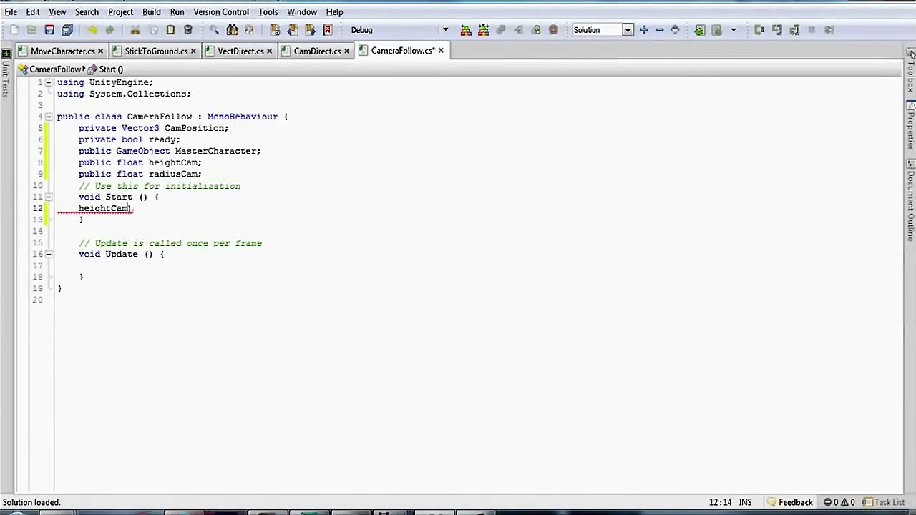
# - Assign CamPosition a new Vector3 from MasterCharacter's position, offset by heightCam and forward times radiusCam
pyautogui.write('=10F')
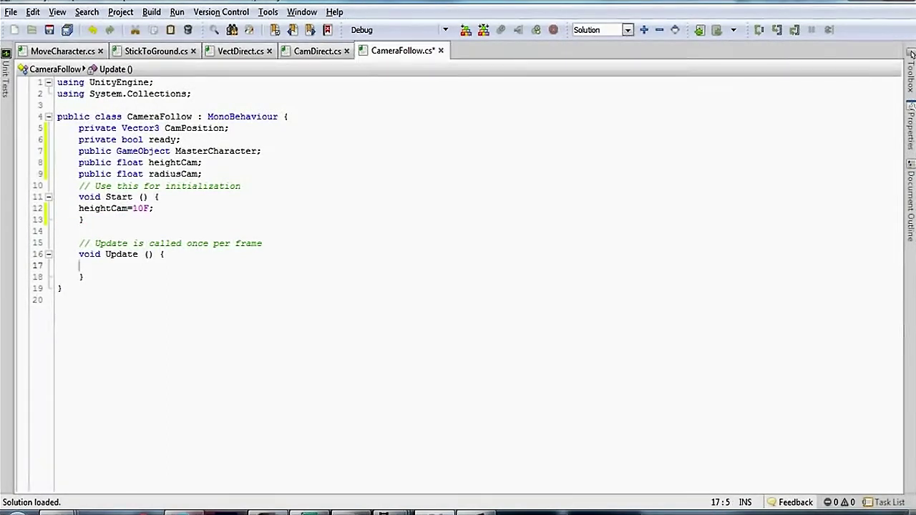
pyautogui.write('Cam')
pyautogui.press('Down')
pyautogui.press('Down')
pyautogui.press('Down')
pyautogui.press('Return')
pyautogui.write('=new')
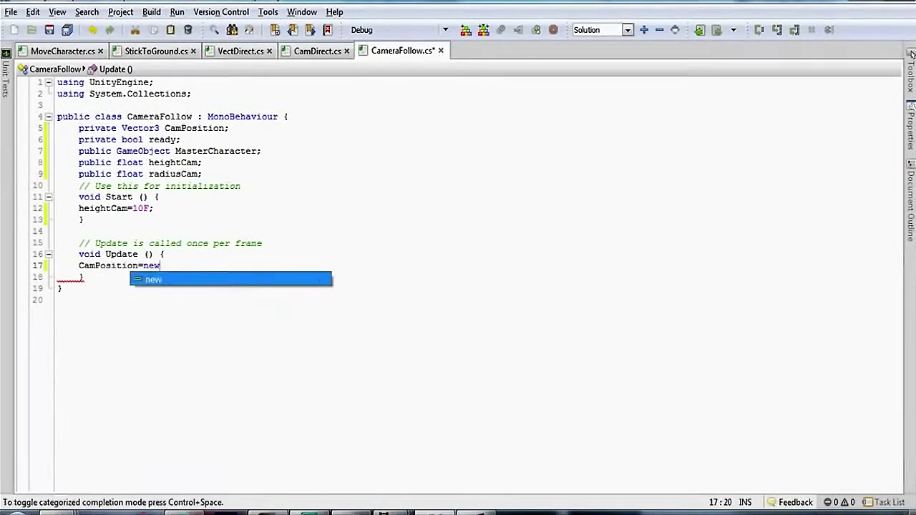
pyautogui.write(' Vector3')
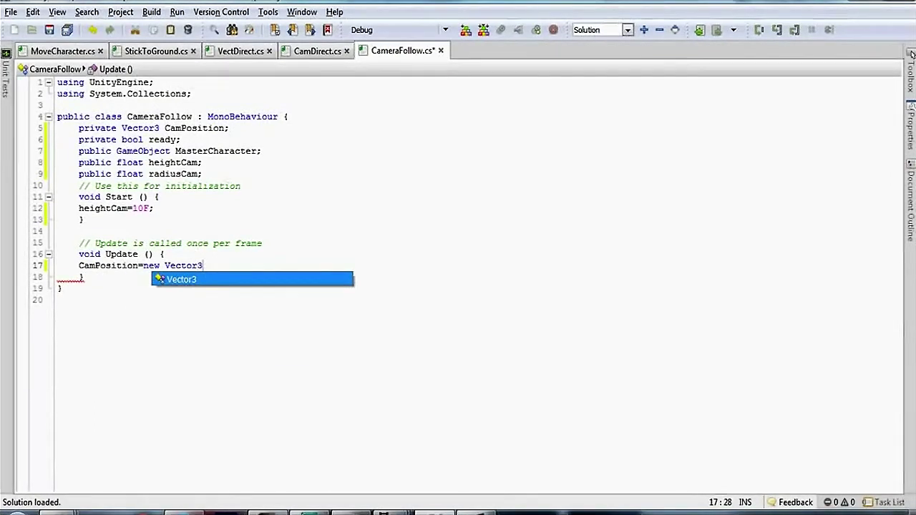
pyautogui.write('(MasterCharacter')
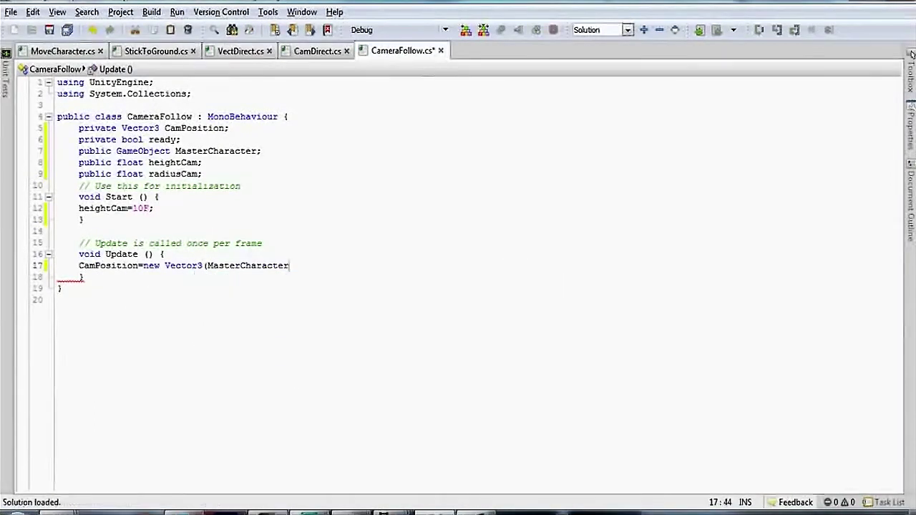
pyautogui.write('.transform.positio')
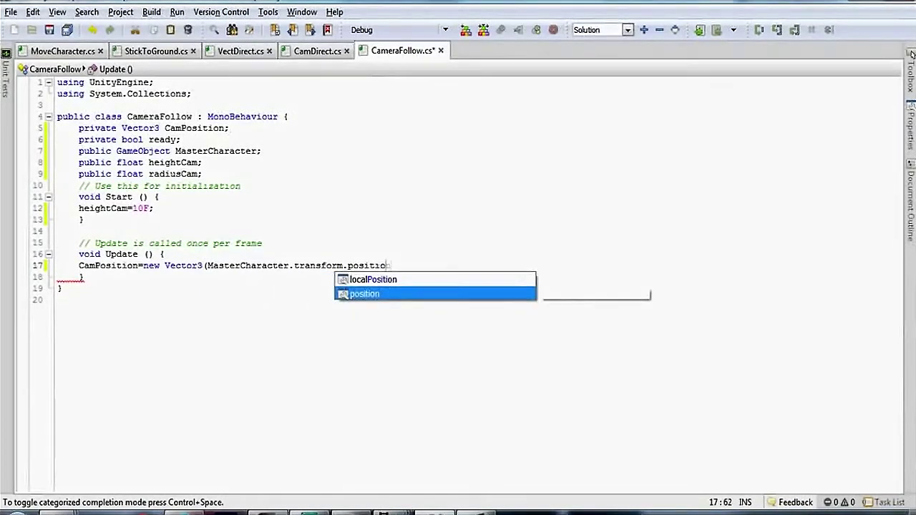
pyautogui.write('n.x,')
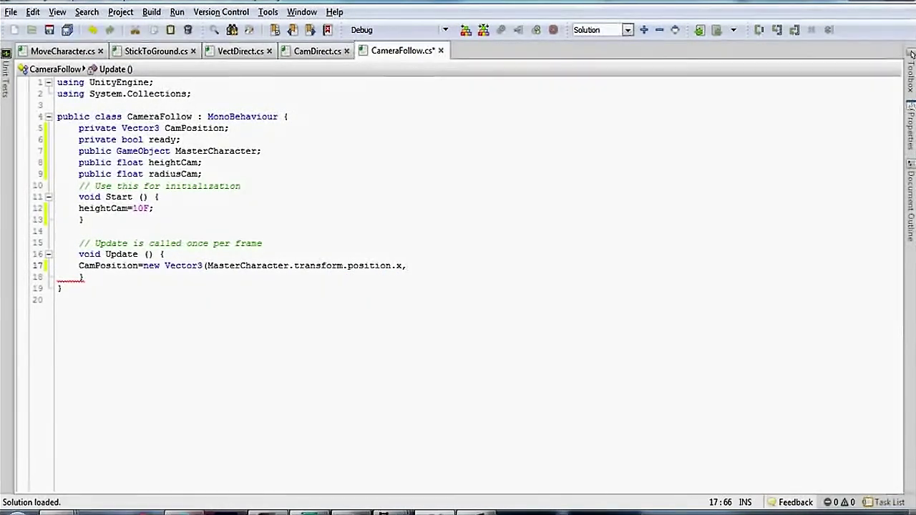
pyautogui.write('MasterCharacter.transfor')
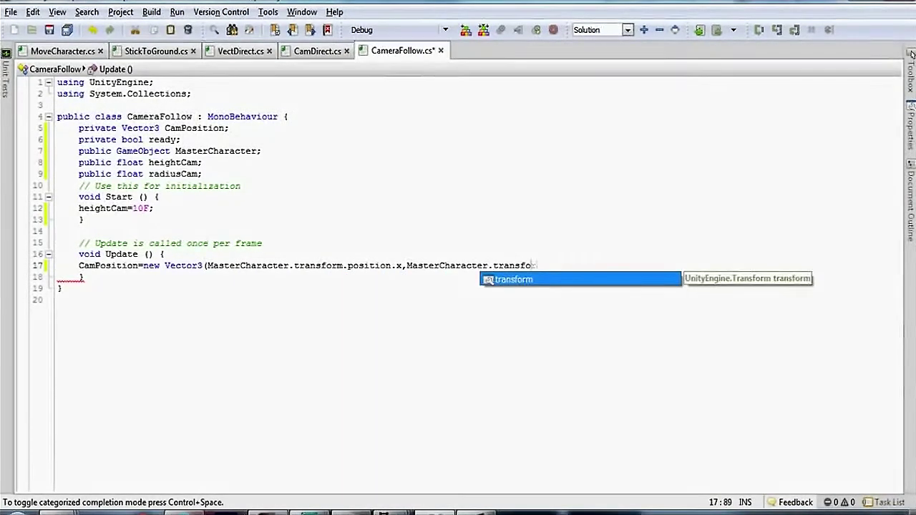
pyautogui.write('m.position.y')
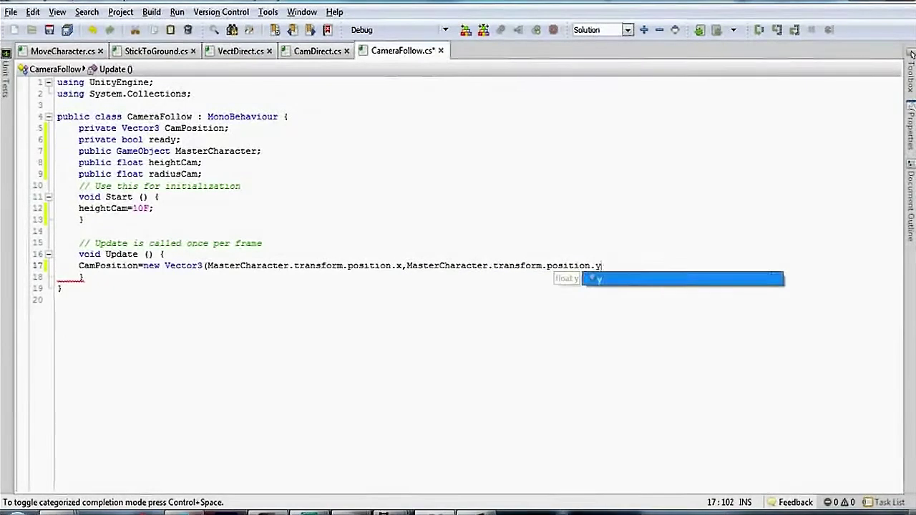
pyautogui.write('+heightCam,Mast')
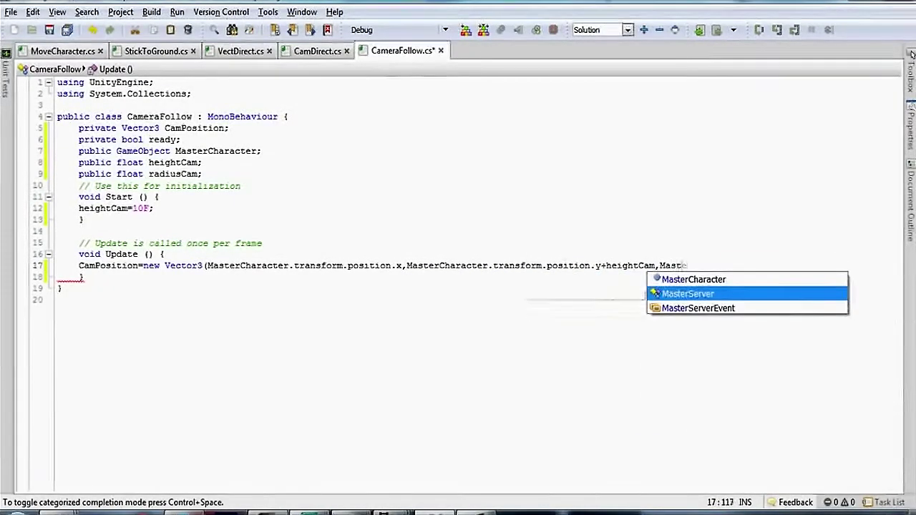
pyautogui.write('erCharacter.transform.')
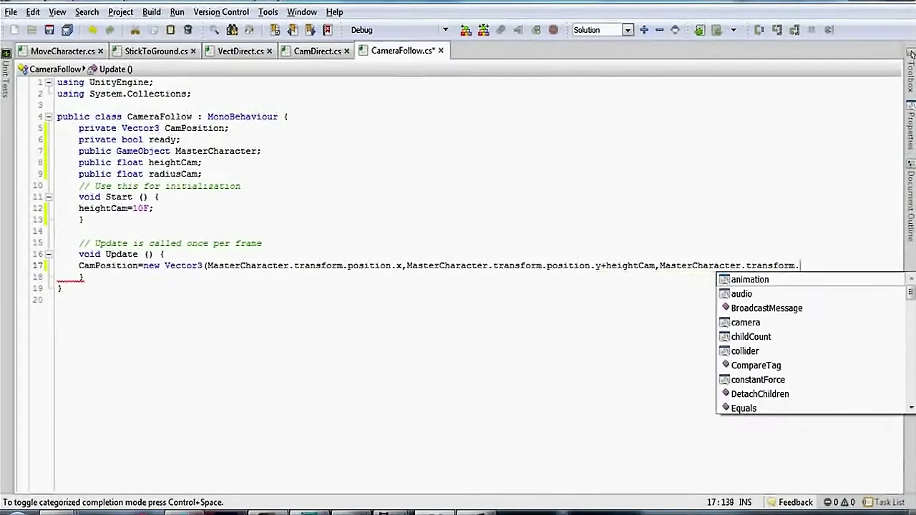
pyautogui.write('position.')
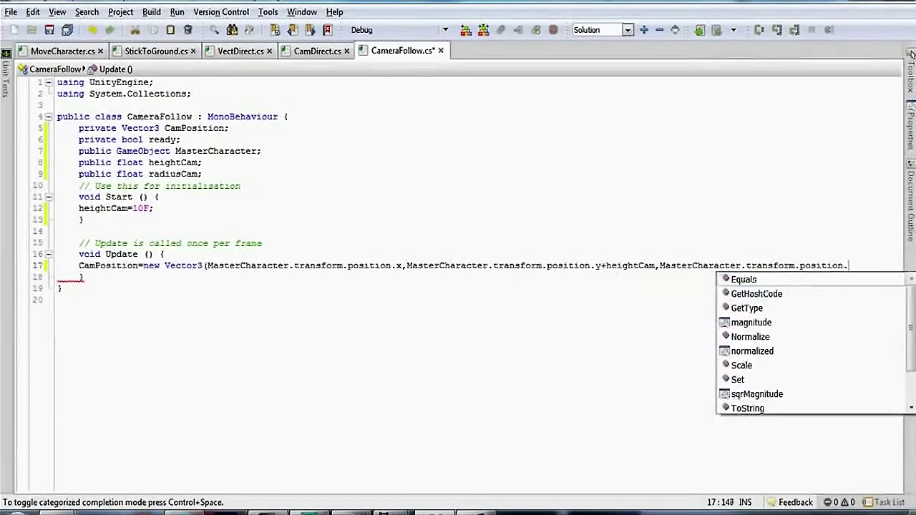
pyautogui.write('z+')
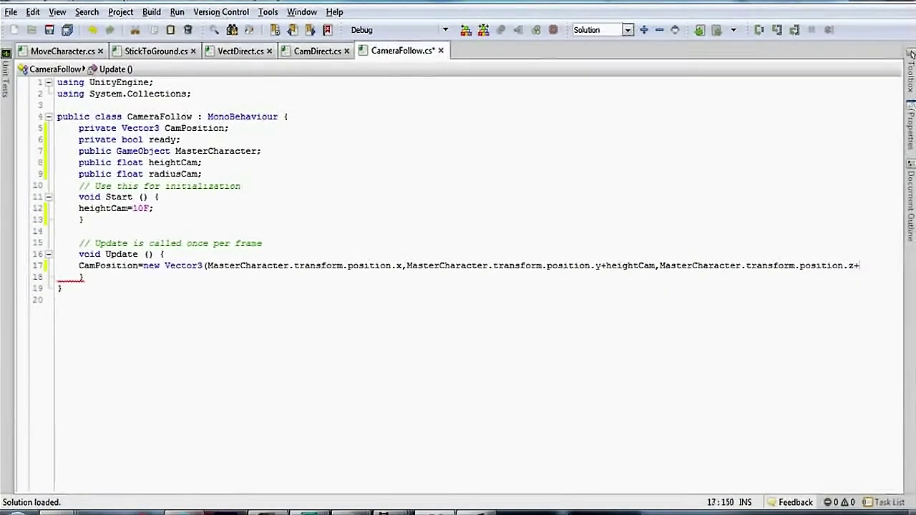
pyautogui.press('Left')
pyautogui.press('Left')
pyautogui.press('Left')
pyautogui.press('Return')
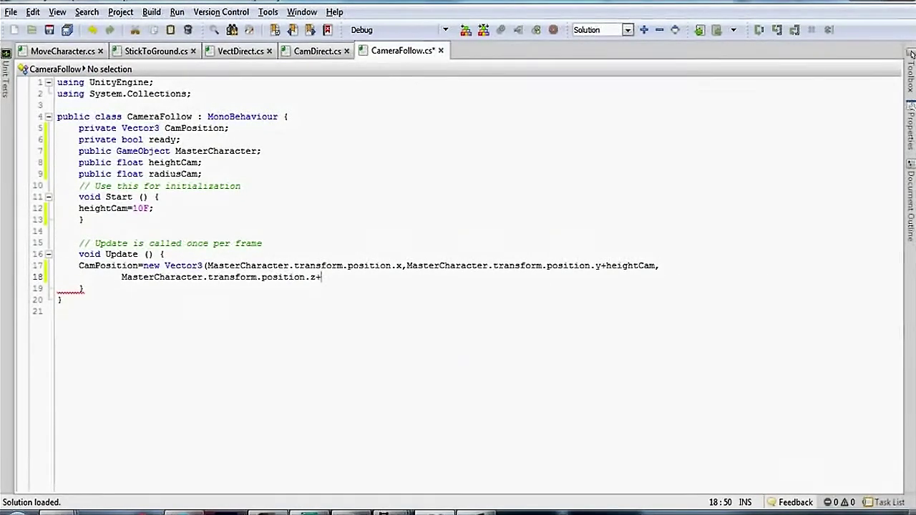
pyautogui.write('MasterCharacter.')
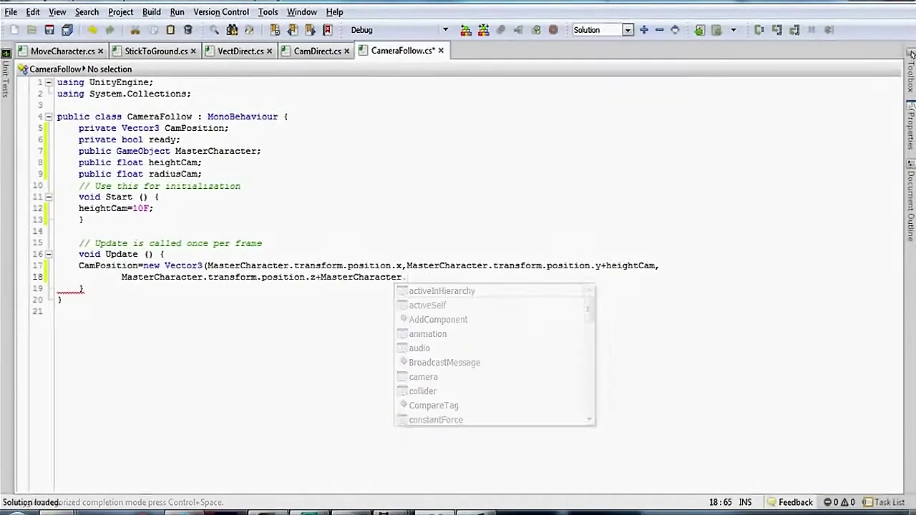
pyautogui.write('transform.frc')
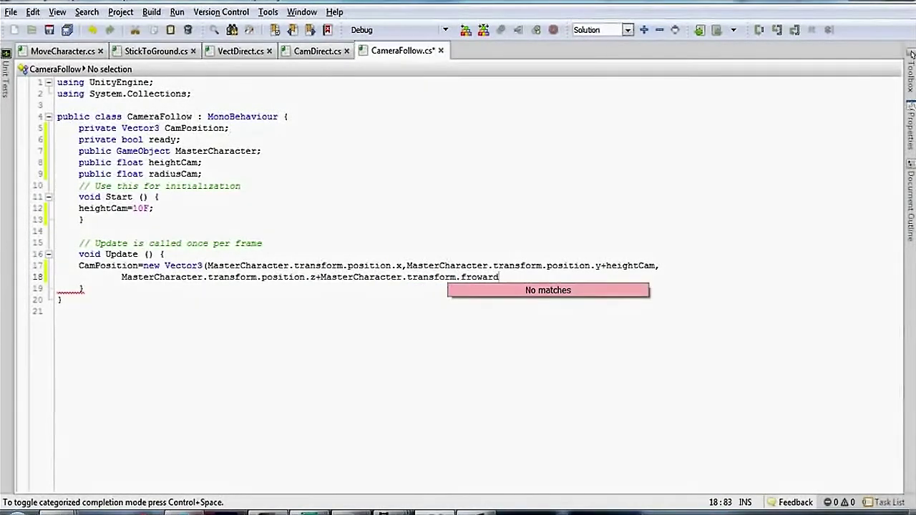
pyautogui.press('Left')
pyautogui.press('Left')
pyautogui.press('Left')
pyautogui.press('BackSpace')
pyautogui.press('BackSpace')
pyautogui.write('or')
pyautogui.press('End')
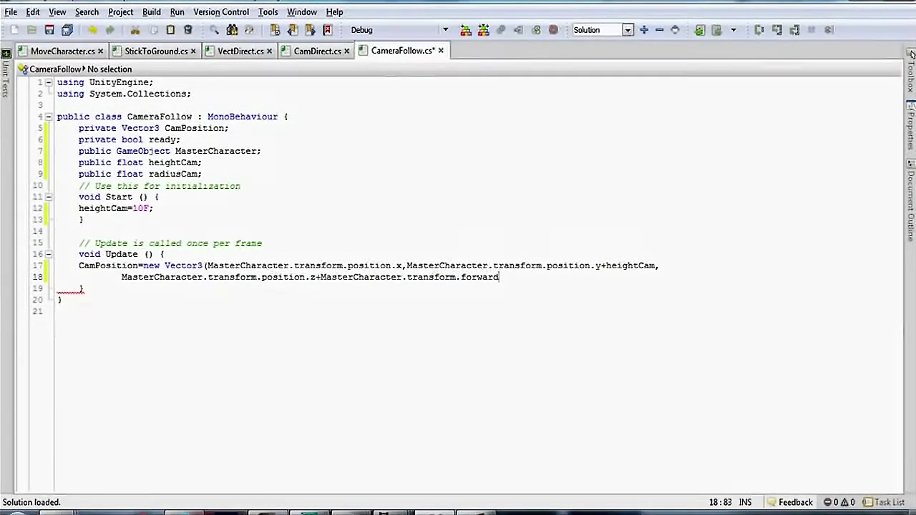
pyautogui.write('*')
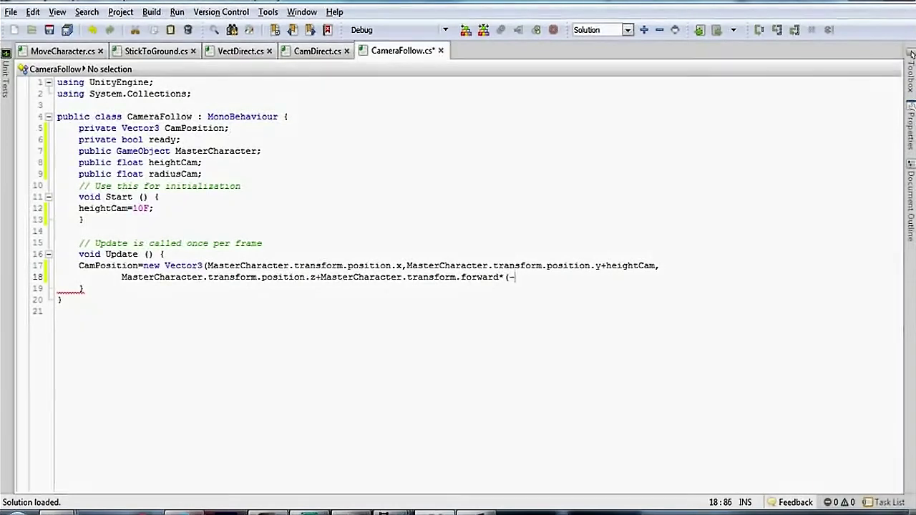
pyautogui.write(')*')
pyautogui.write('ra')
pyautogui.press('Return')
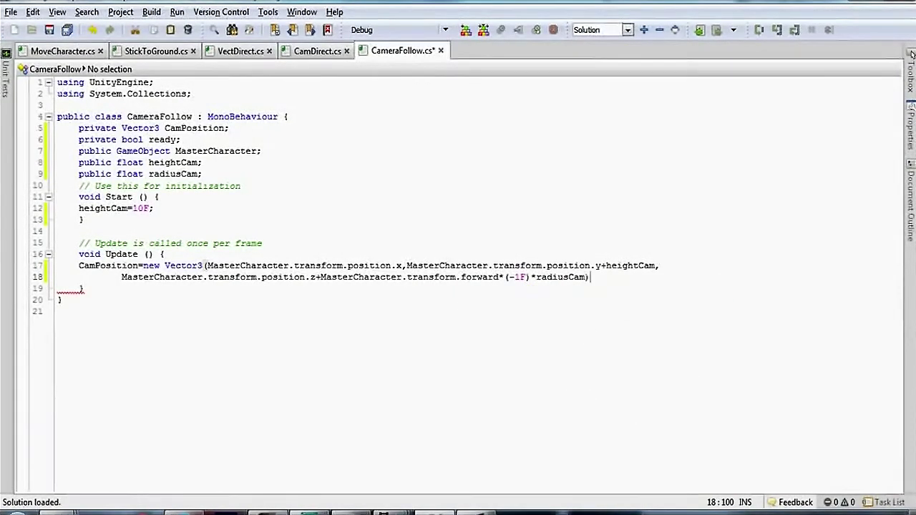
pyautogui.write(';')
pyautogui.press('Return')
# - Make the camera look at MasterCharacter and begin an IEnumerator CamFollow() coroutine
pyautogui.write('transform.l')
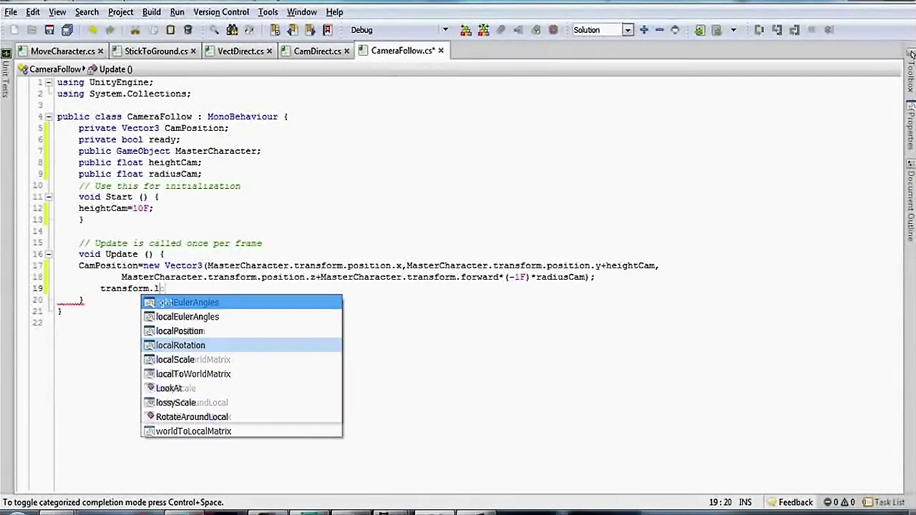
pyautogui.write('ooka')
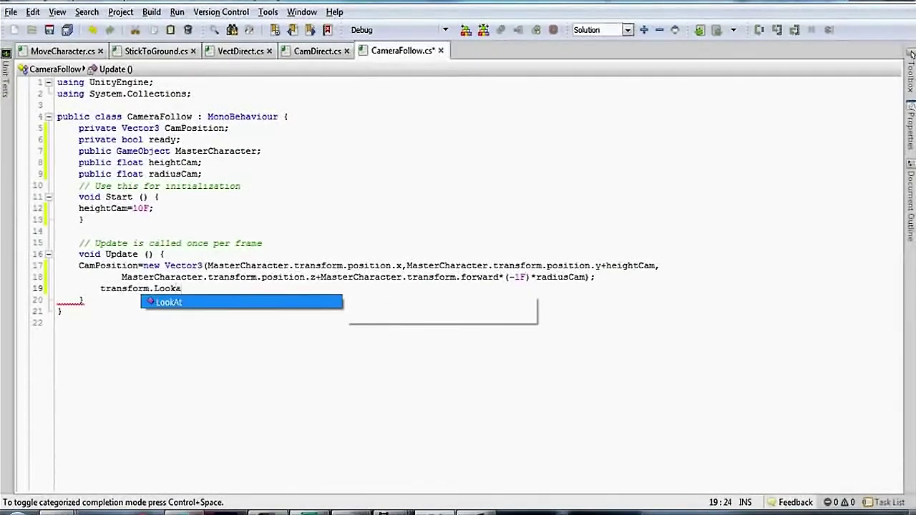
pyautogui.press('BackSpace')
pyautogui.write('At')
pyautogui.write(' (Mas);')
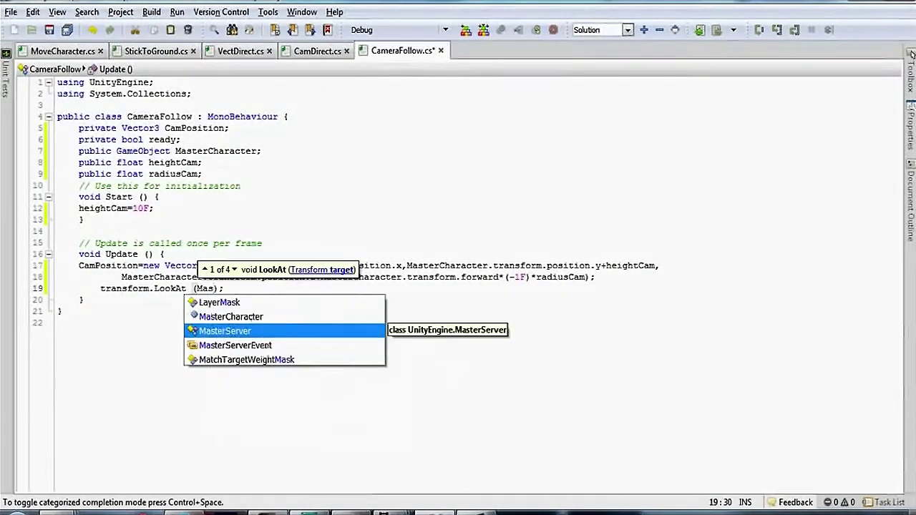
pyautogui.press('Return')
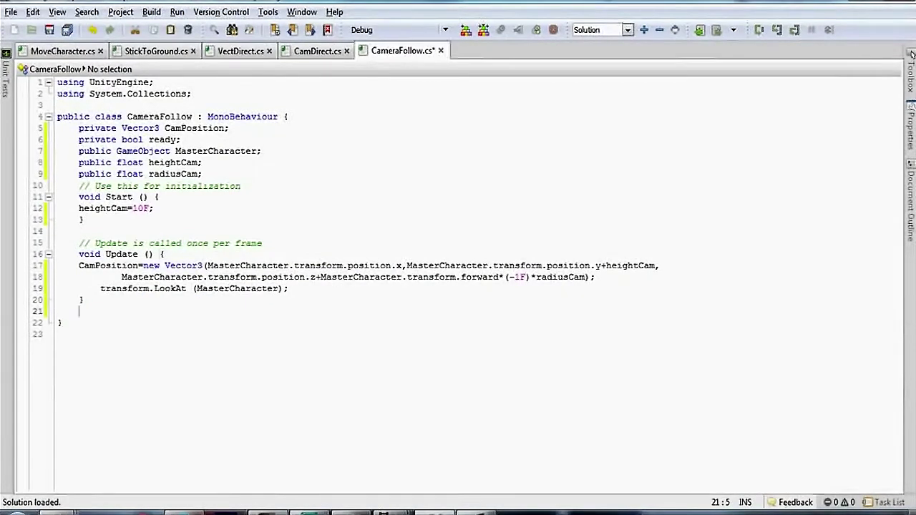
pyautogui.write('IEnumerator CamFo')
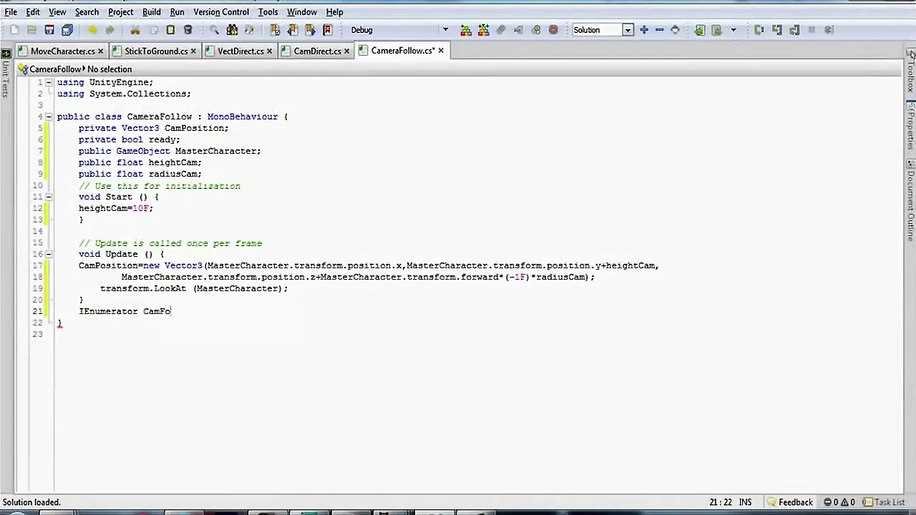
pyautogui.write('llow')
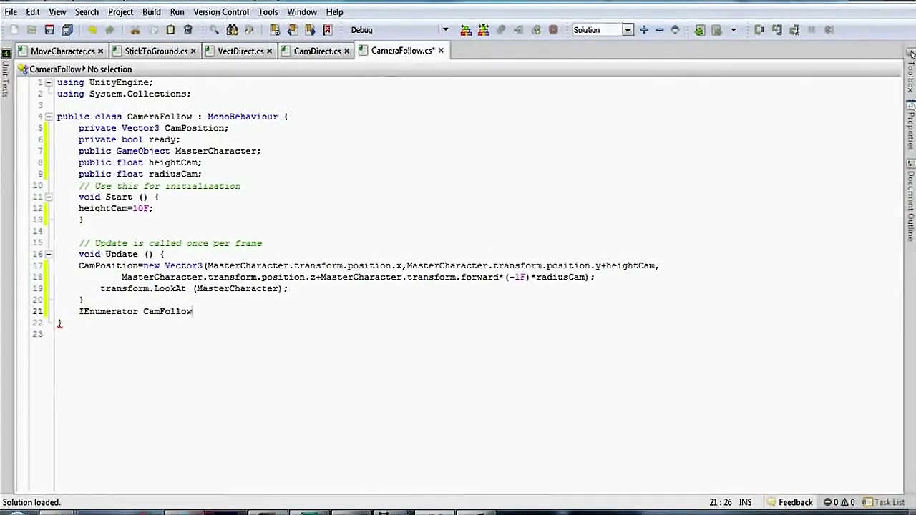
pyautogui.write('()')
# - Set ready=true and start a Vector3.Slerp from transform.position toward CamPosition
pyautogui.press('Return')
pyautogui.write('{')
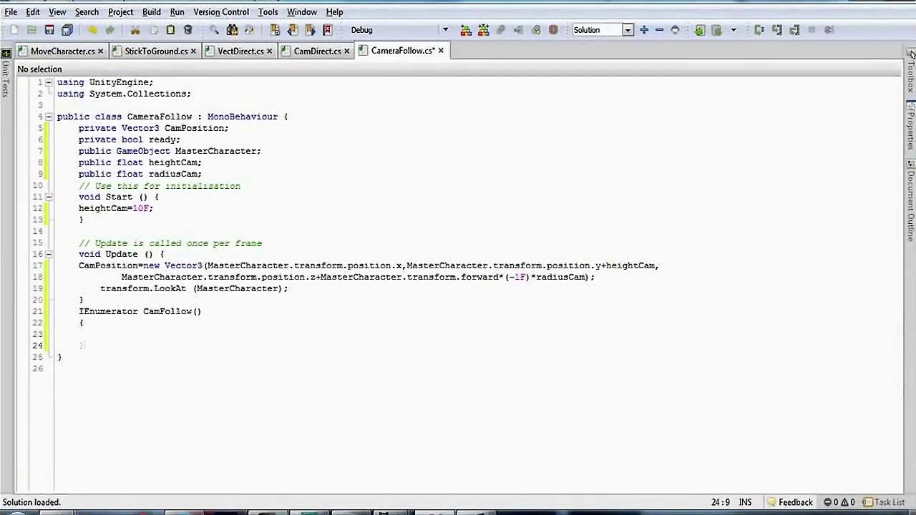
pyautogui.write('re')
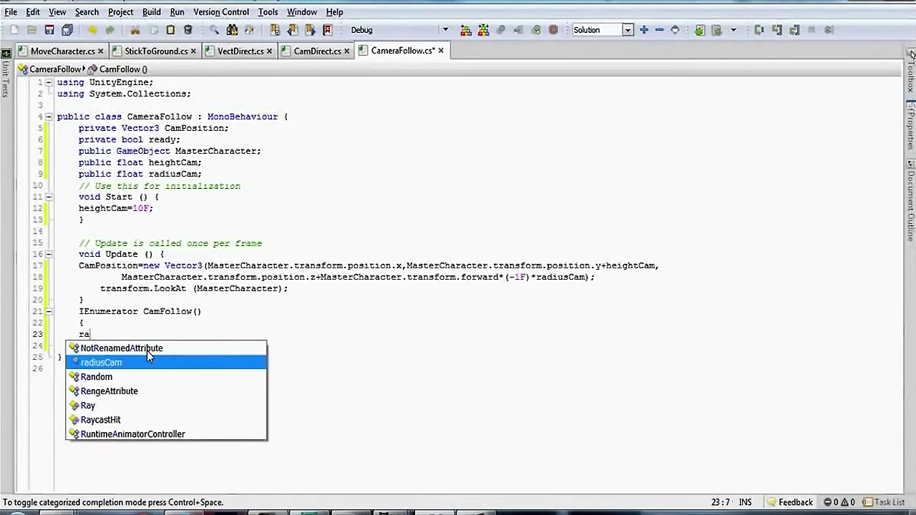
pyautogui.write('ady=true;')
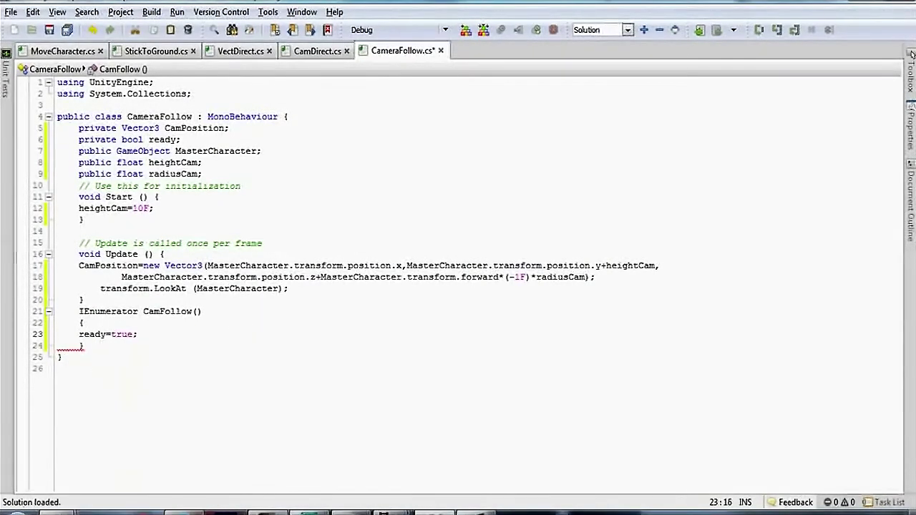
pyautogui.press('Down')
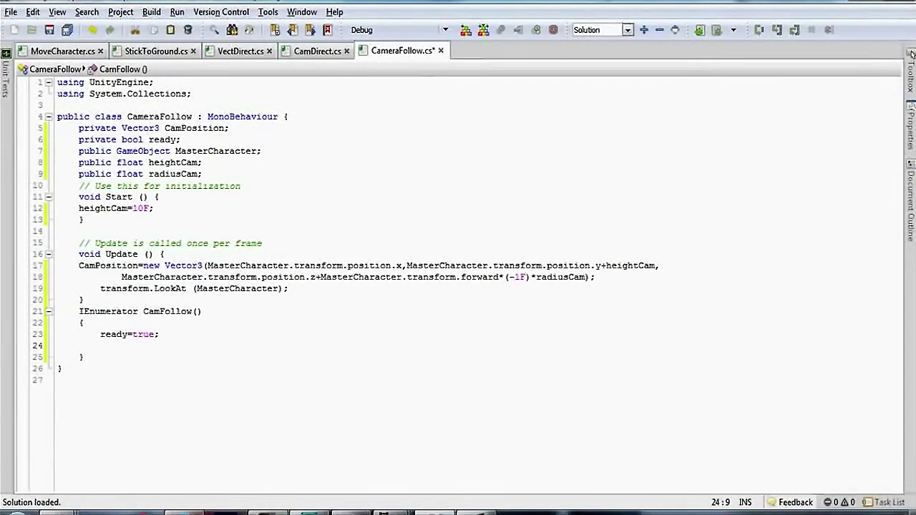
pyautogui.write('transform.position=')
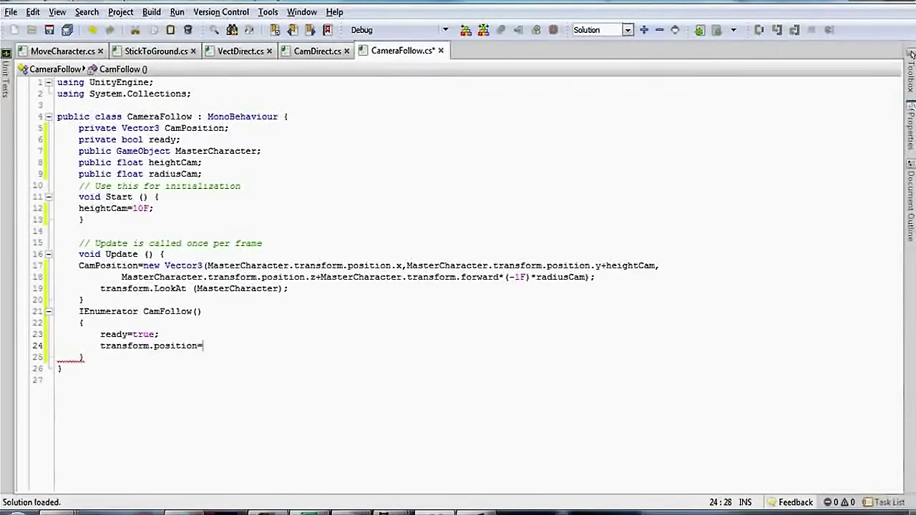
pyautogui.write('Vector3.slerp')
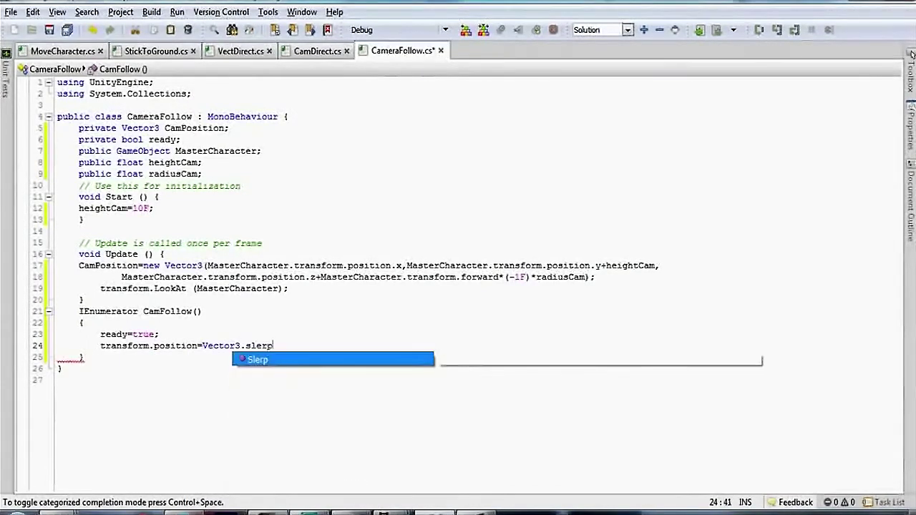
pyautogui.press('BackSpace')
pyautogui.press('BackSpace')
pyautogui.press('BackSpace')
pyautogui.write('Slerp (')
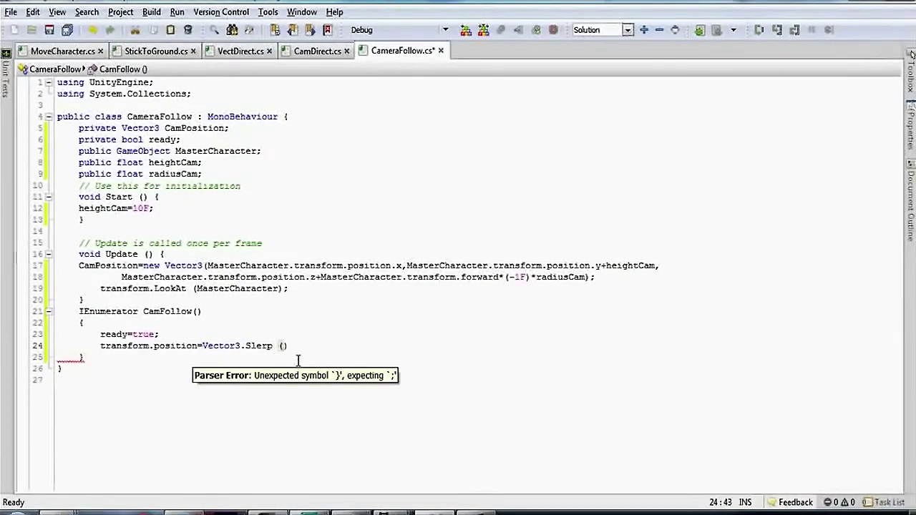
pyautogui.write('tran')
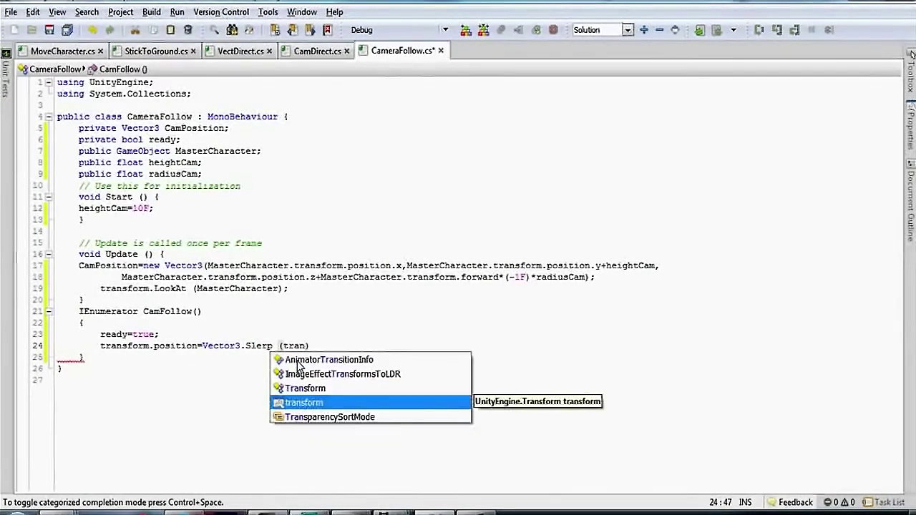
pyautogui.press('Return')
pyautogui.write('.position,')
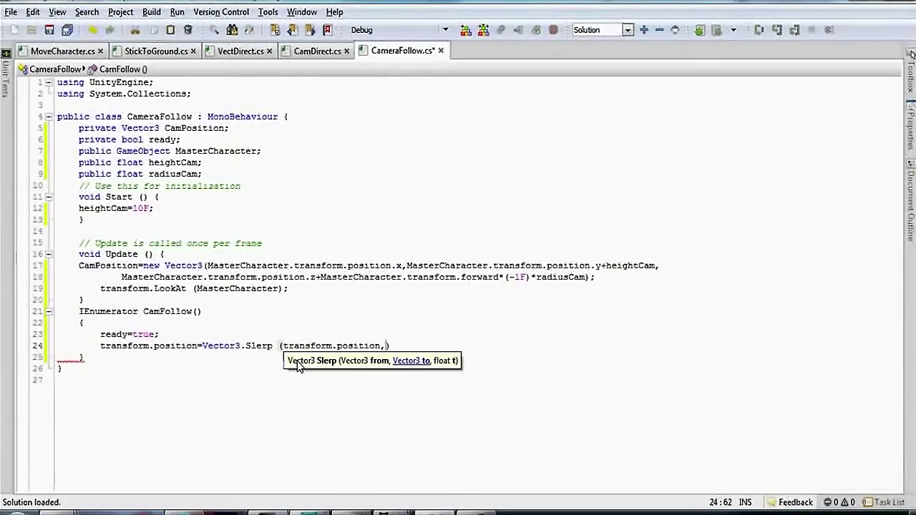
pyautogui.write('Cam')
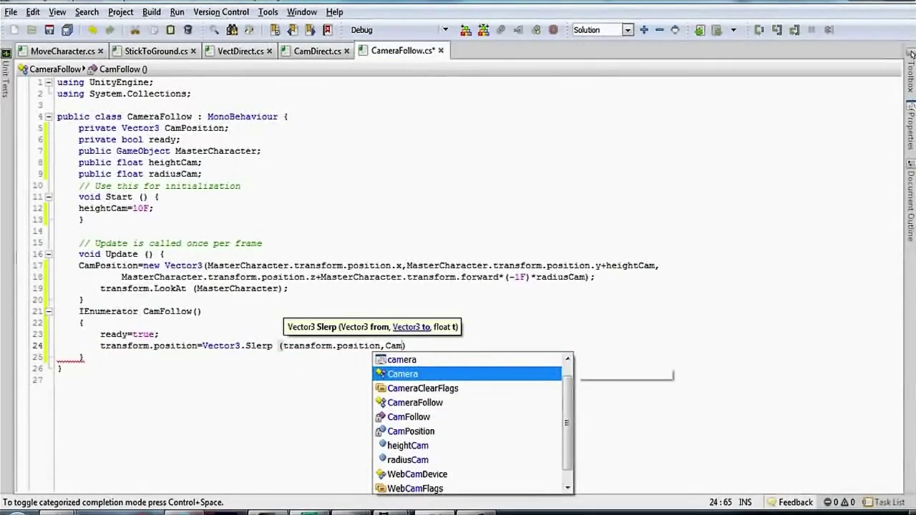
pyautogui.write('Po')
pyautogui.press('Return')
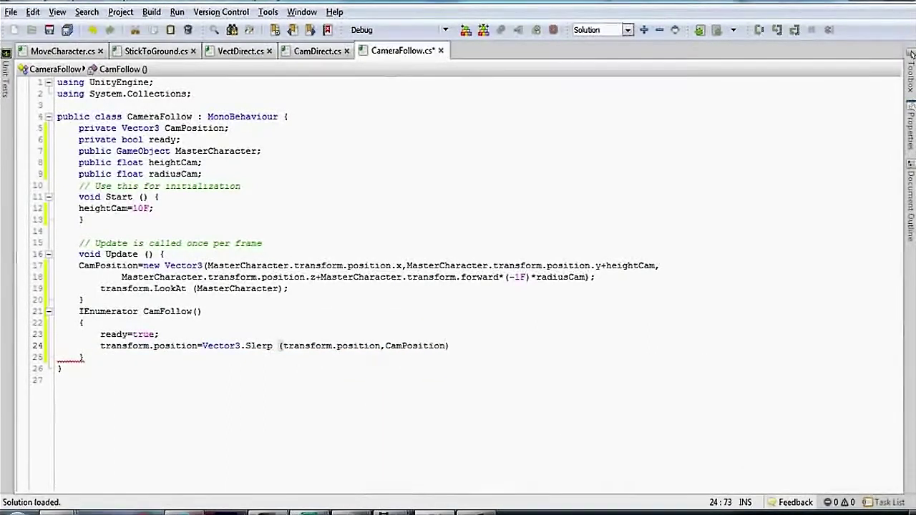
# - Finish the Slerp with 3F*Time.deltaTime, wait 0.01 seconds, then set ready to false
pyautogui.write(',3F*Time')
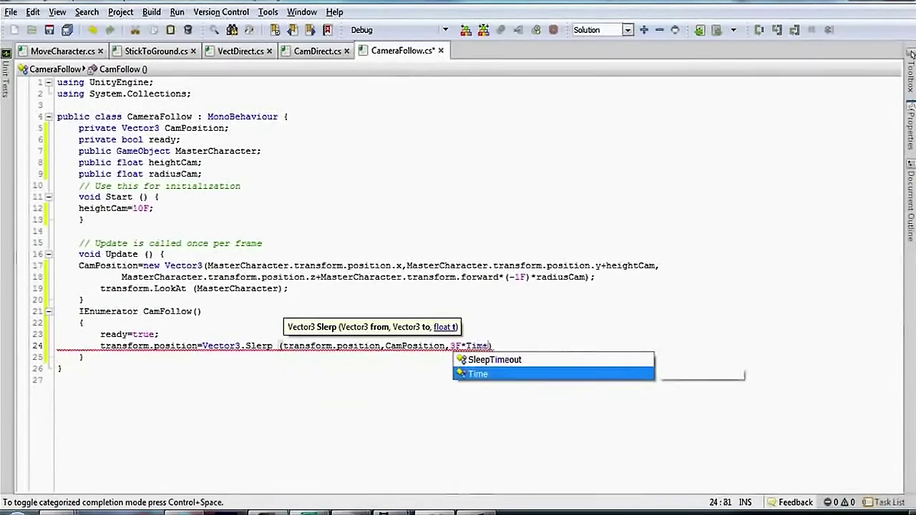
pyautogui.write('.ti')
pyautogui.press('BackSpace')
pyautogui.press('BackSpace')
pyautogui.write('delt')
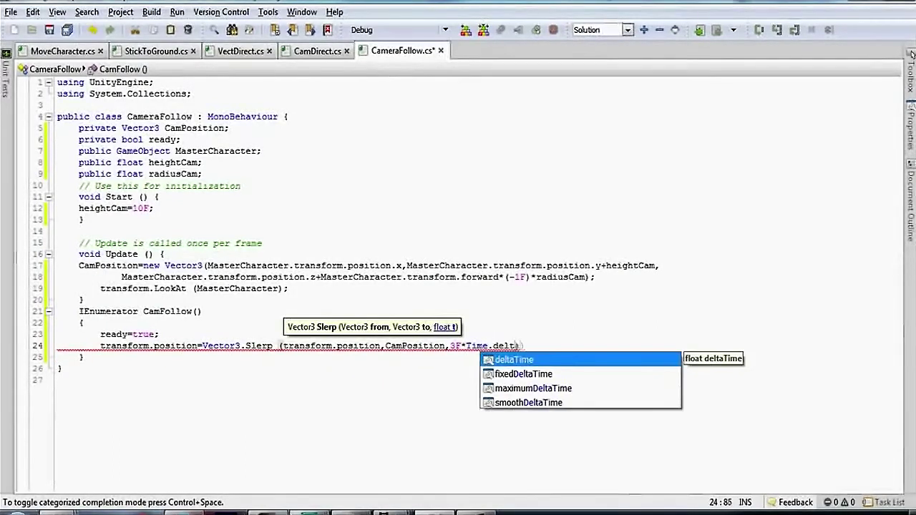
pyautogui.write('aTime); ')
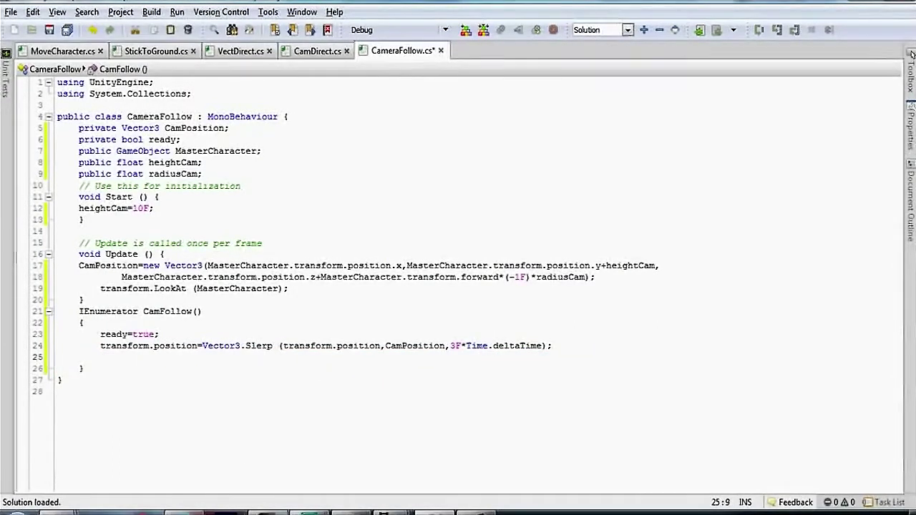
pyautogui.write('yield return new WaitForSeco')
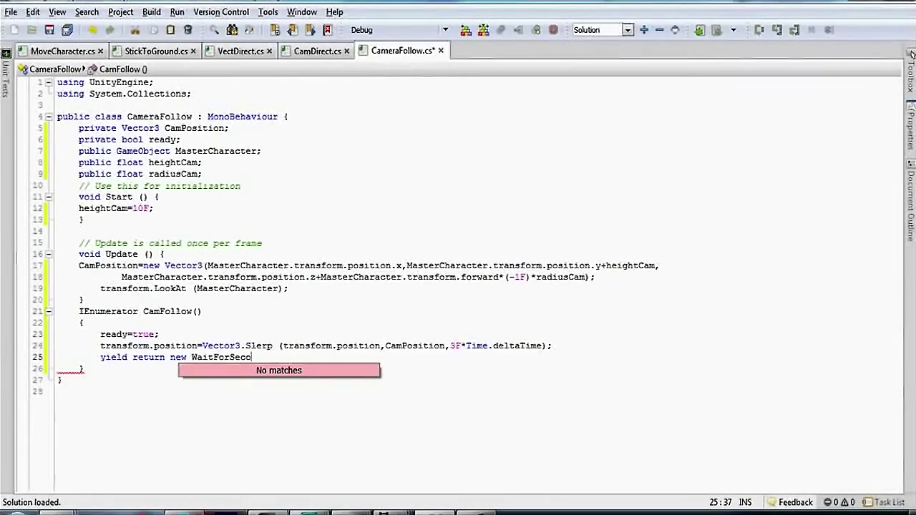
pyautogui.write('nds(0.01')
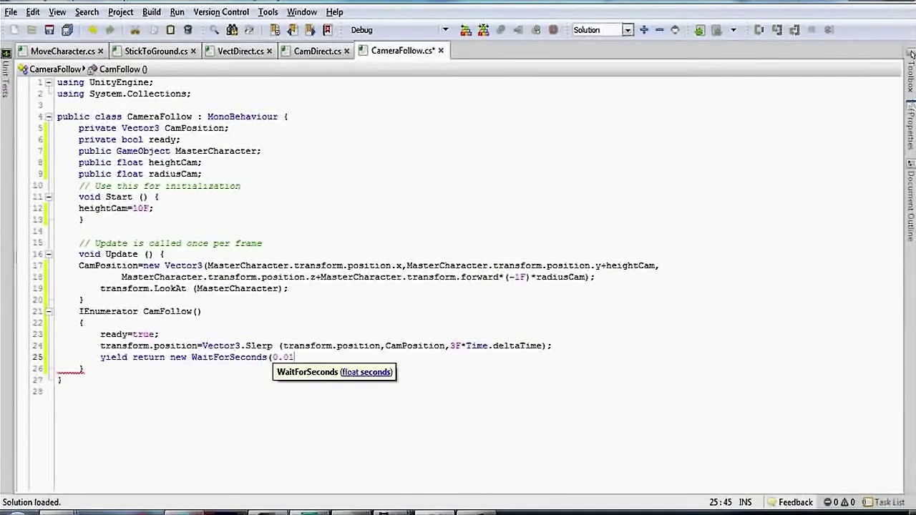
pyautogui.write('F); ')
pyautogui.write('re')
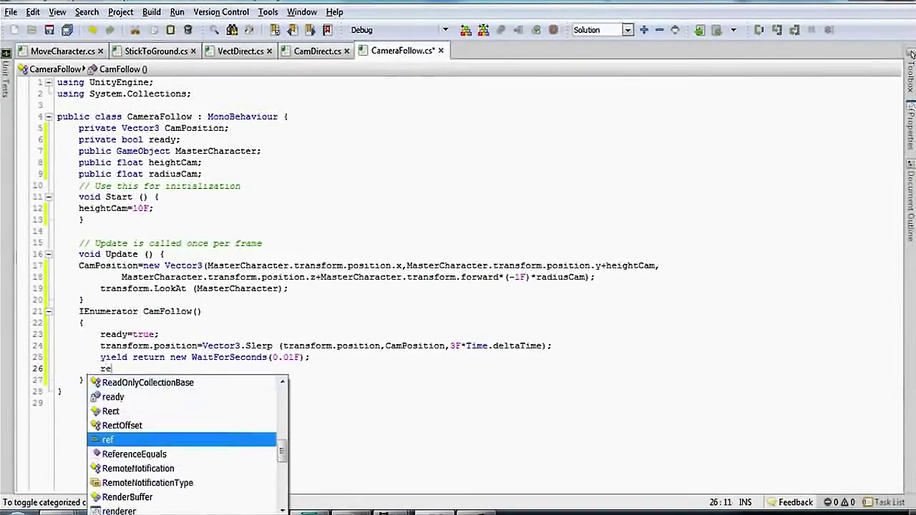
pyautogui.write('ady=flase')
pyautogui.press('BackSpace')
pyautogui.press('BackSpace')
pyautogui.press('BackSpace')
pyautogui.write('f')
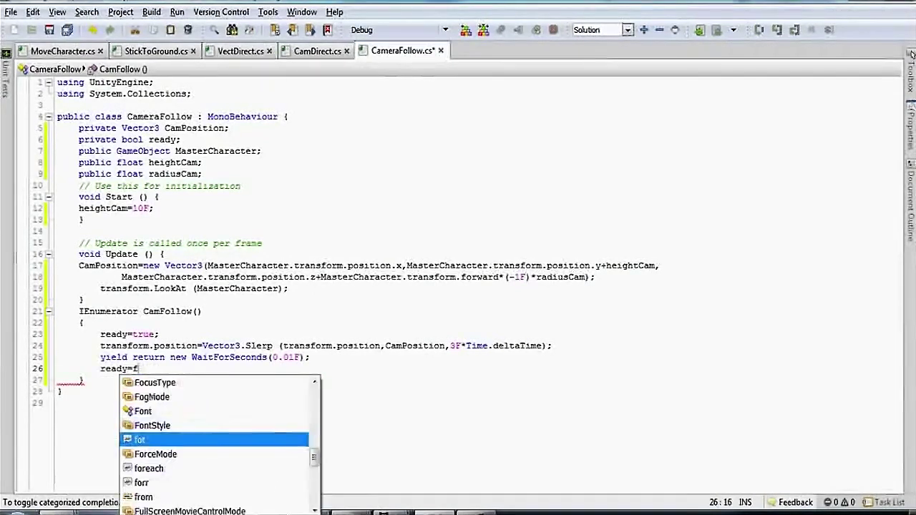
pyautogui.write('alse;')
pyautogui.press('Up')
pyautogui.press('Up')
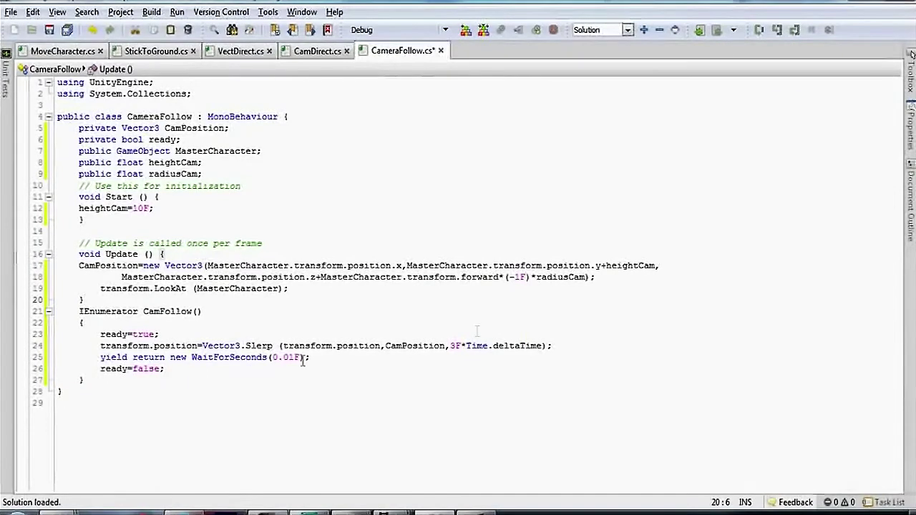
# - Call StartCoroutine("CamFollow") in Update and save the script
pyautogui.click(603, 279)
pyautogui.press('Return')
pyautogui.write('Sta')
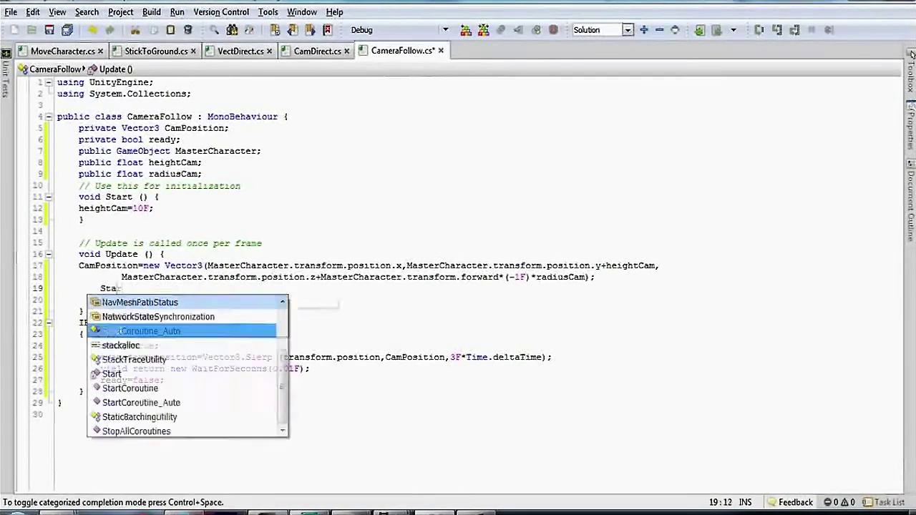
pyautogui.write('rtCoroutine ')
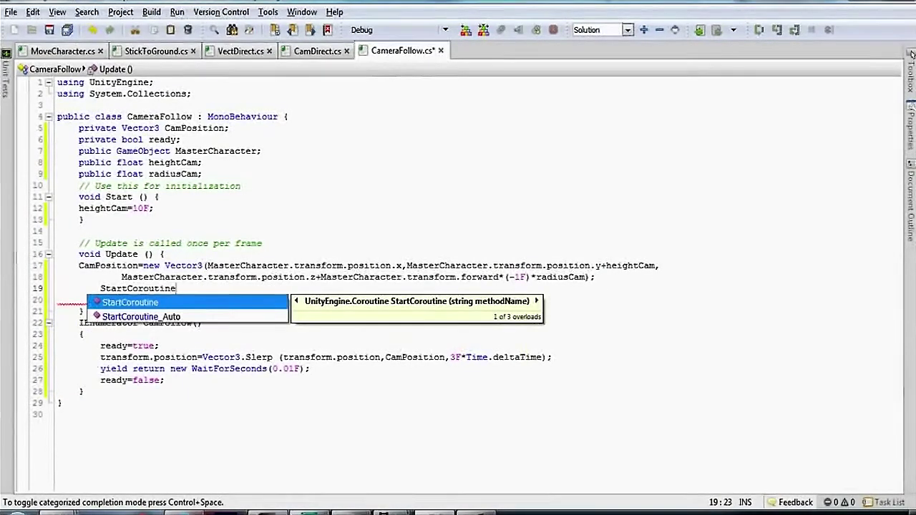
pyautogui.write('("Cam')
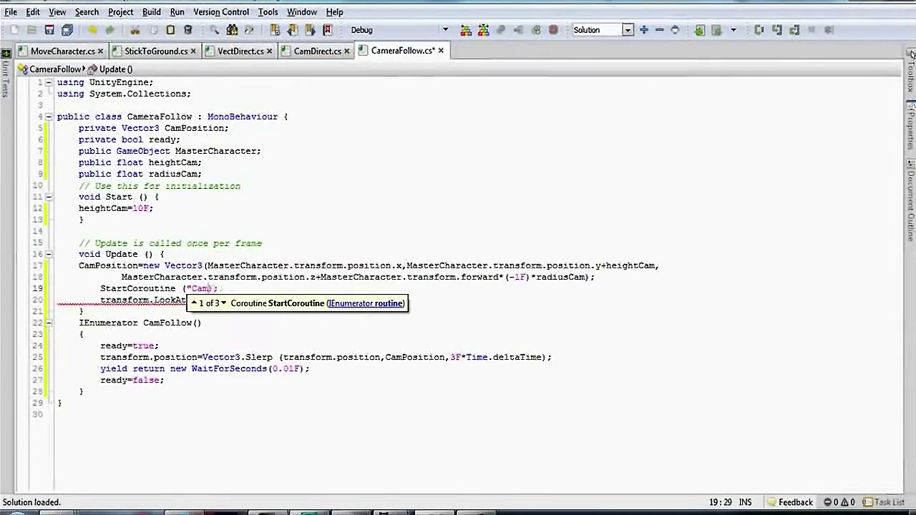
pyautogui.write('Follow");')
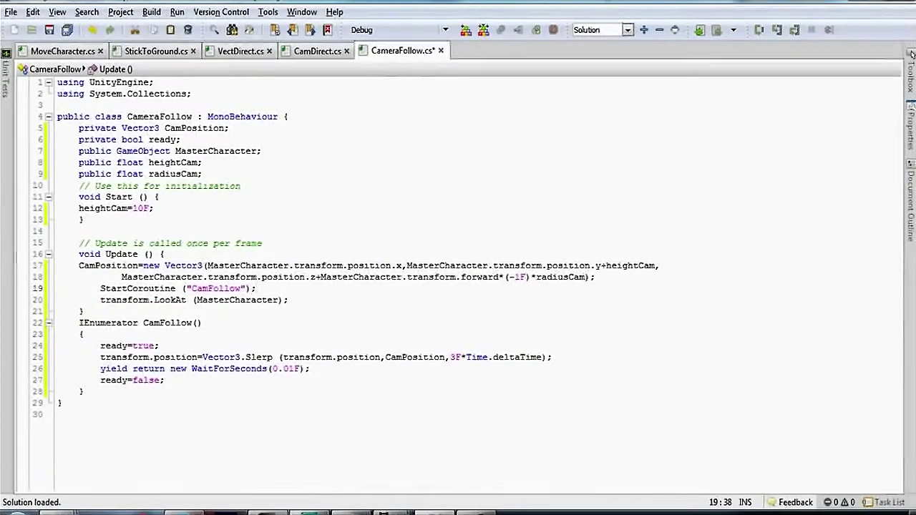
pyautogui.click(48, 29)
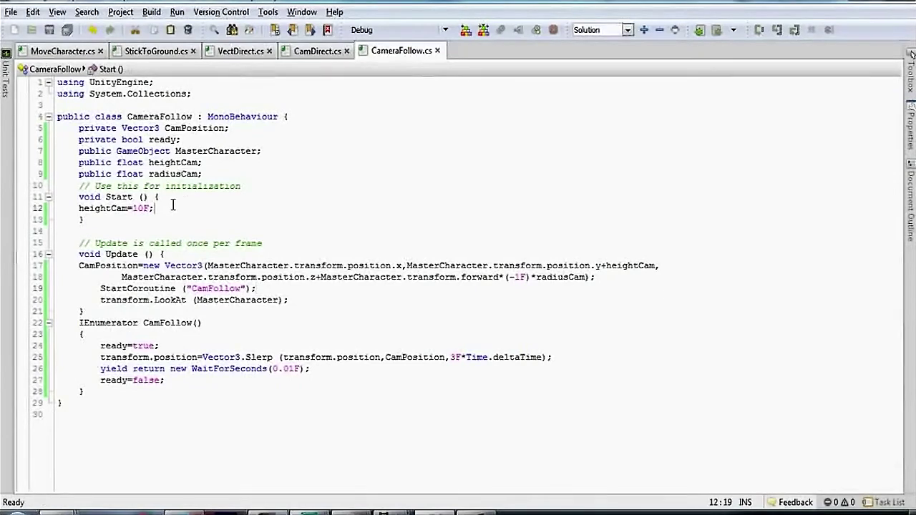
# - Set radiusCam=10F in Start, indent the Start lines, and save
pyautogui.press('Return')
pyautogui.write('cam')
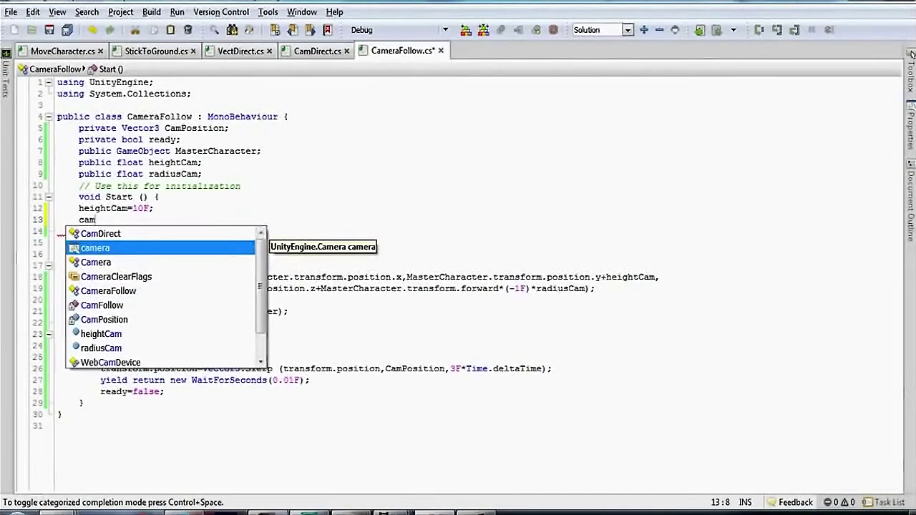
pyautogui.press('BackSpace')
pyautogui.press('BackSpace')
pyautogui.press('BackSpace')
pyautogui.write('ra')
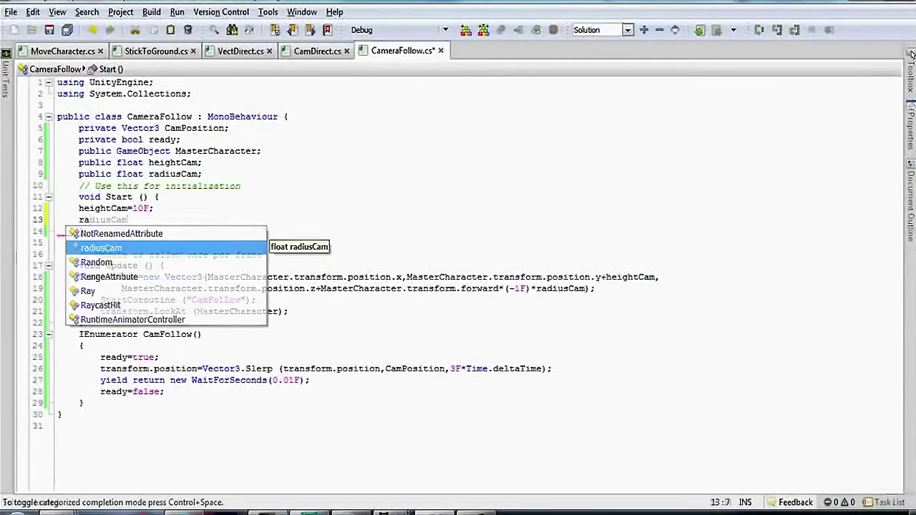
pyautogui.write('diusCam=10F;')
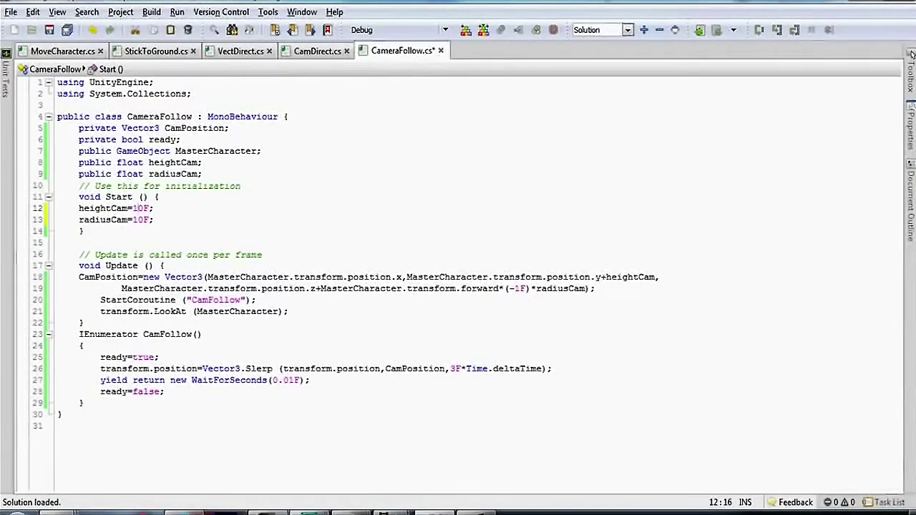
pyautogui.press('Home')
pyautogui.press('Tab')
pyautogui.press('Down')
pyautogui.press('Tab')
pyautogui.hotkey('ctrl', 's')
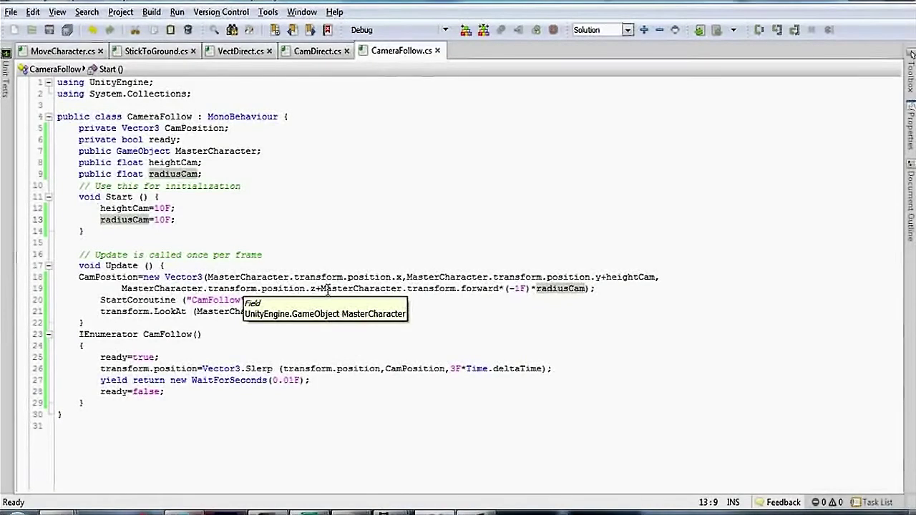
# - Close the parenthesis after position.z on line 19 and target LookAt at MasterCharacter.transform.position
pyautogui.click(315, 288)
pyautogui.write(')')
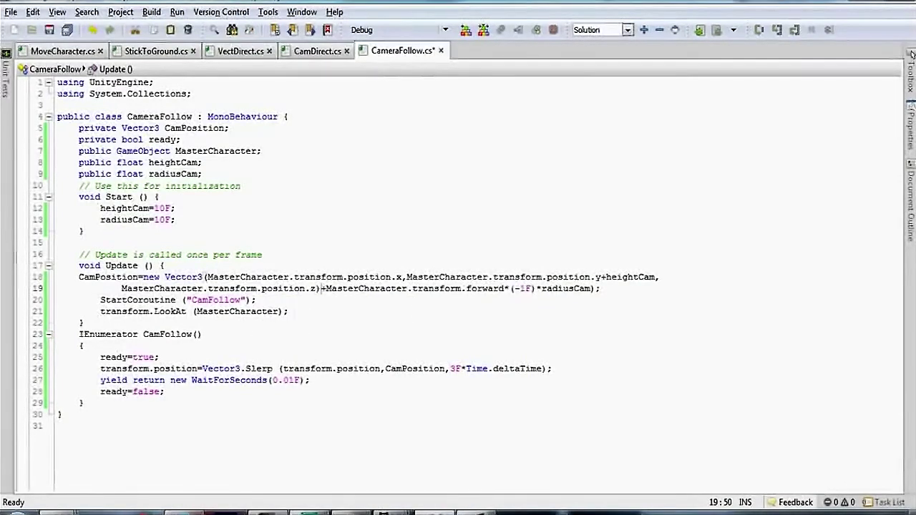
pyautogui.press('Delete')
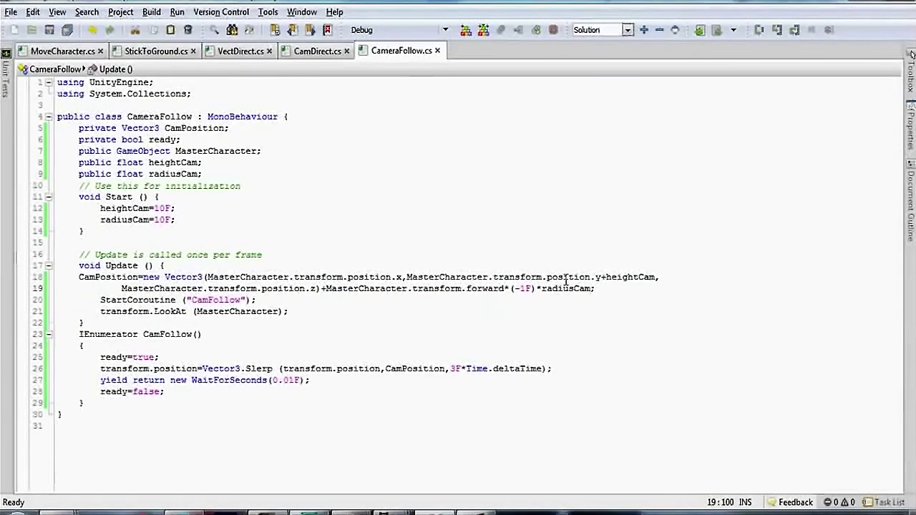
pyautogui.click(58, 312)
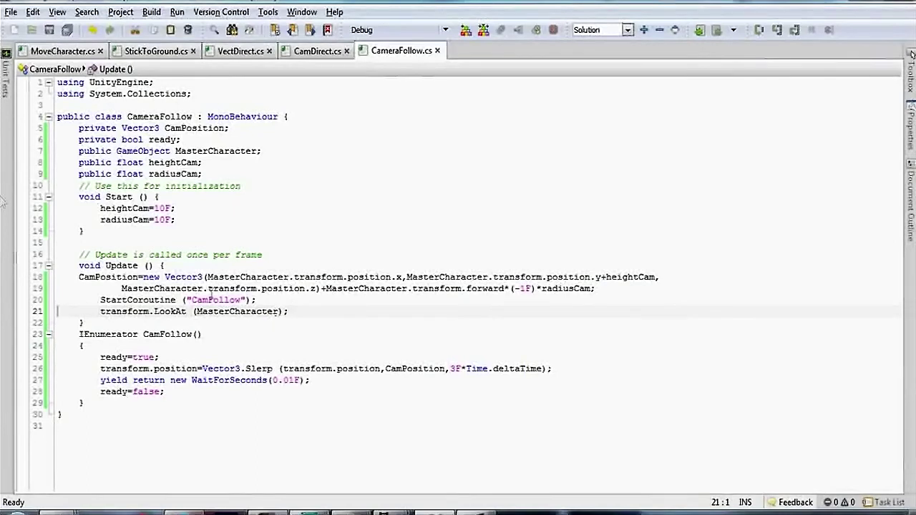
pyautogui.click(279, 312)
pyautogui.write('.transform.')
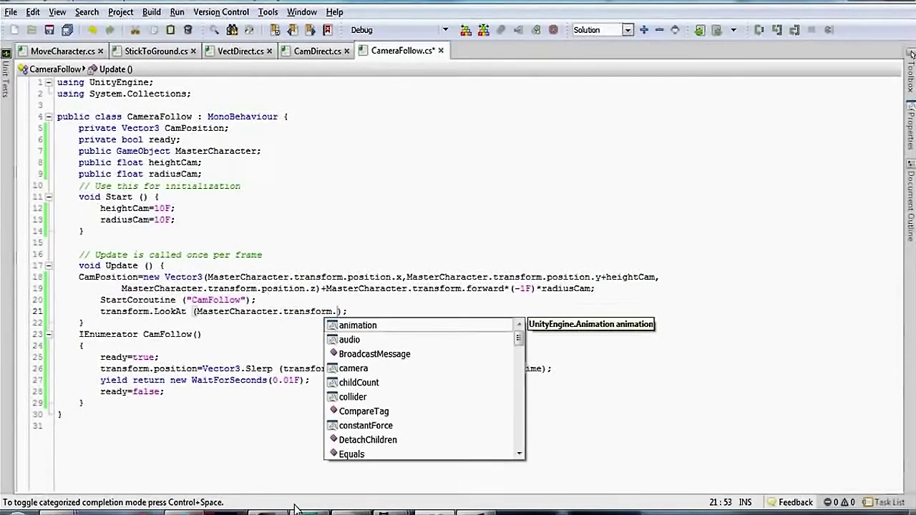
pyautogui.write('position')
pyautogui.press('Return')
pyautogui.press('Down')
pyautogui.press('Down')
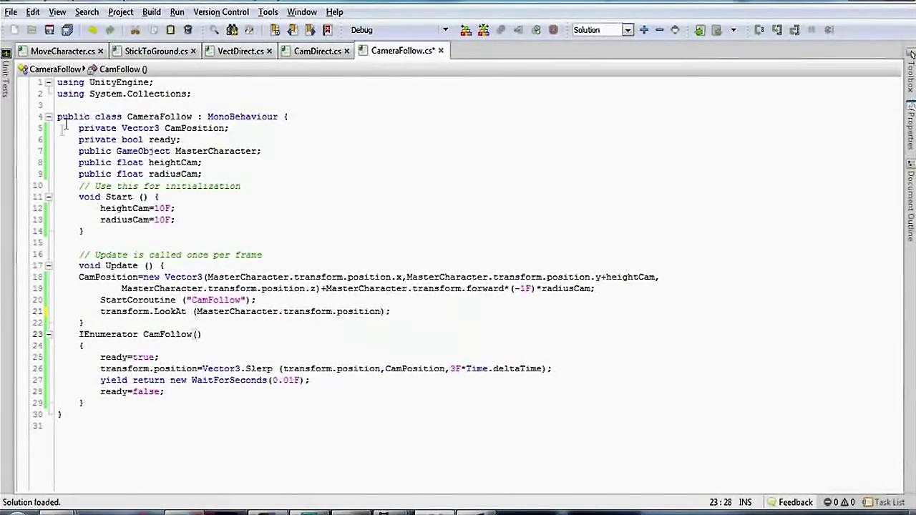
# - Clear the Console, move Main Camera to the Hierarchy root, and attach CameraFollow targeting MasterCharacter
pyautogui.hotkey('alt', 'Tab')
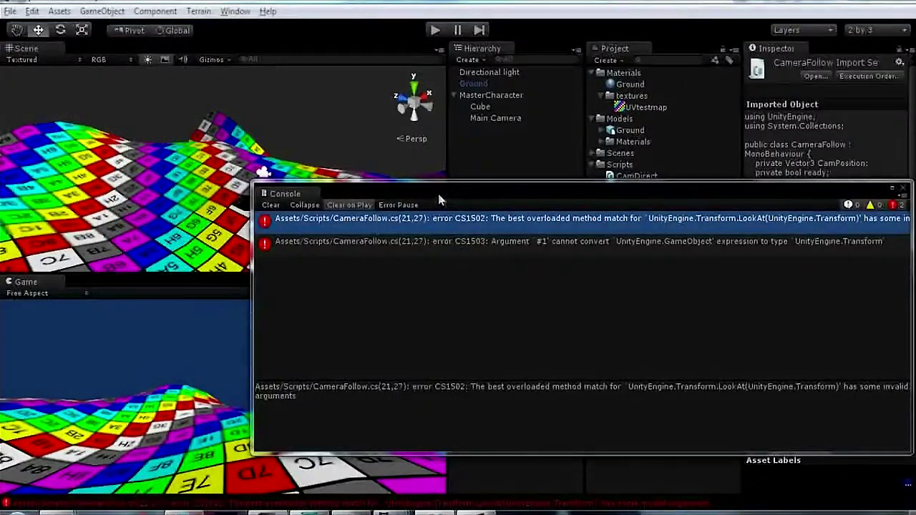
pyautogui.moveTo(551, 224); pyautogui.dragTo(761, 295)
pyautogui.click(491, 304)
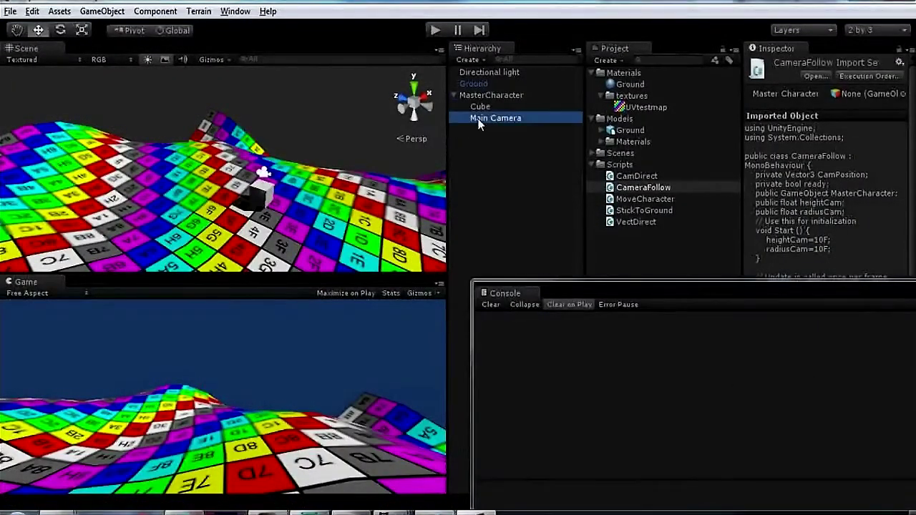
pyautogui.moveTo(482, 154); pyautogui.dragTo(480, 146)
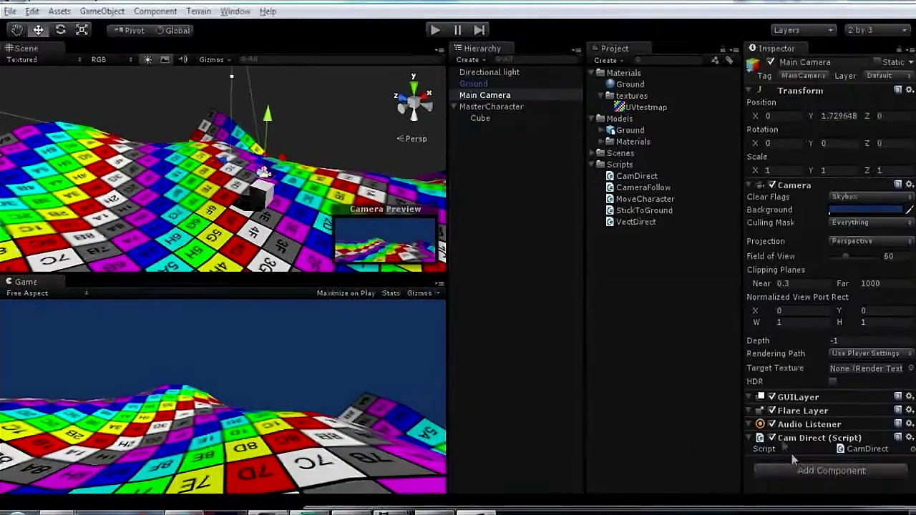
pyautogui.moveTo(642, 188); pyautogui.dragTo(800, 478)
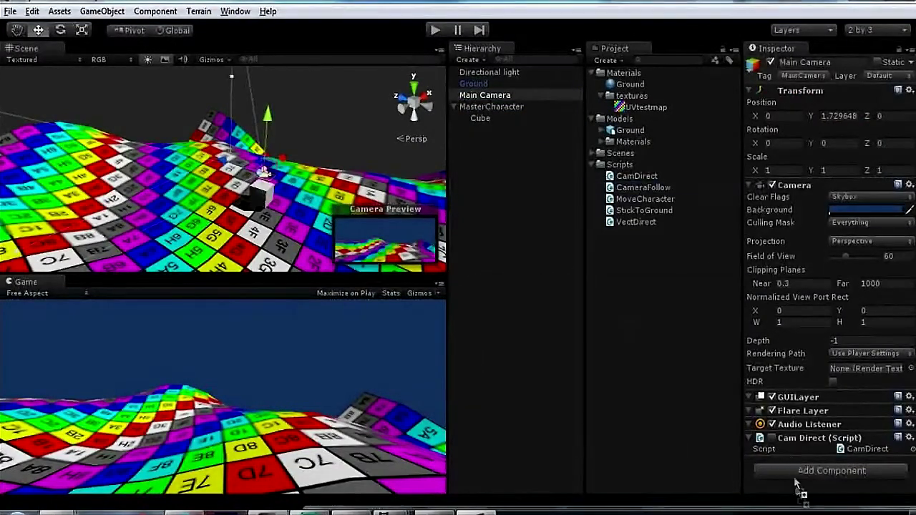
pyautogui.moveTo(501, 108); pyautogui.dragTo(860, 437)
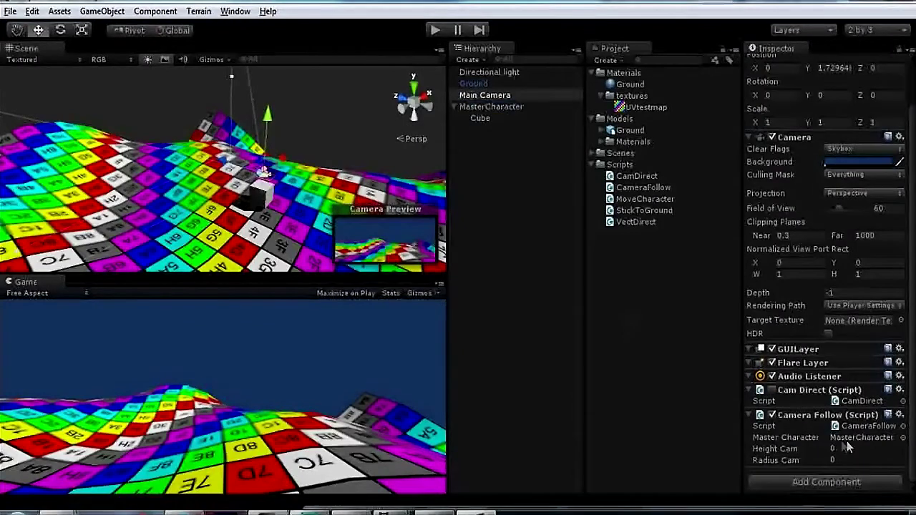
# - Play-test the following camera, then change heightCam to 2F and radiusCam to 3F
pyautogui.click(433, 30)
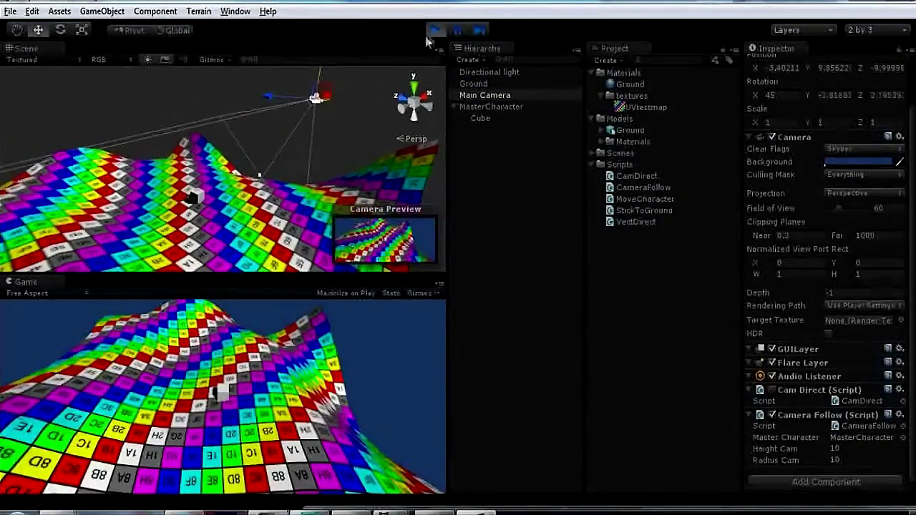
pyautogui.click(433, 30)
pyautogui.doubleClick(862, 426)
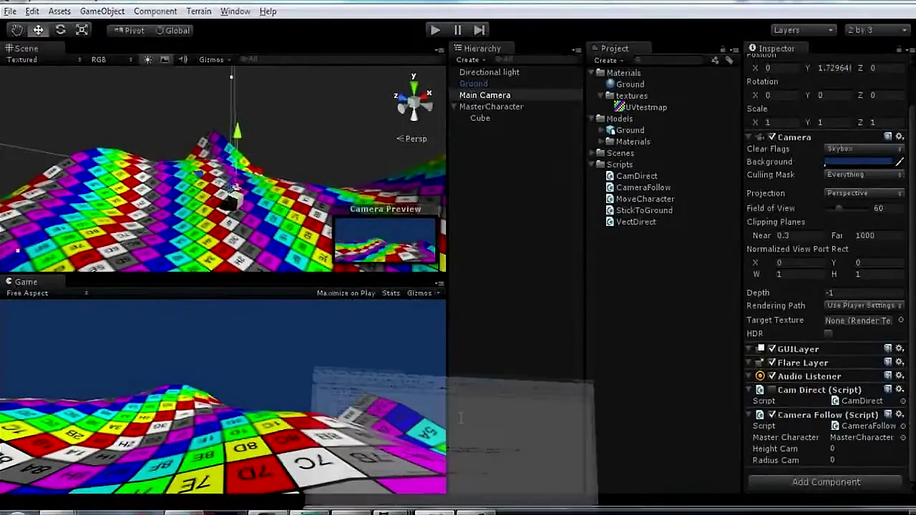
pyautogui.write('2')
pyautogui.press('Down')
pyautogui.press('BackSpace')
pyautogui.press('Delete')
# - Finish the radius value of 3F and play-test the closer camera in Unity
pyautogui.write('3F;')
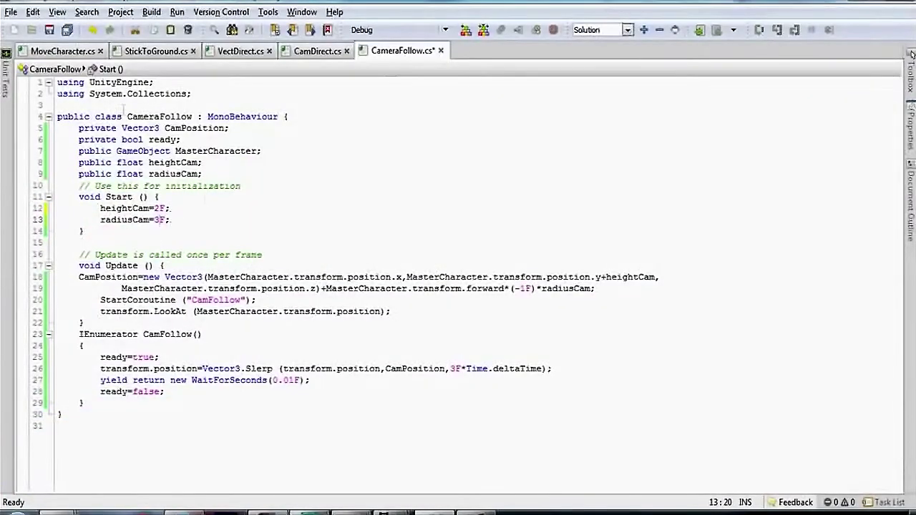
pyautogui.hotkey('alt', 'Tab')
pyautogui.hotkey('ctrl', 'p')
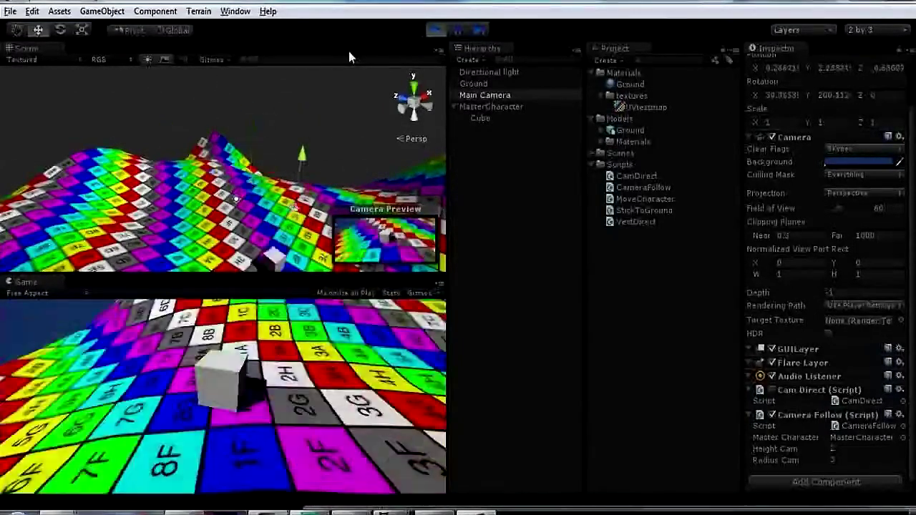
pyautogui.click(435, 30)
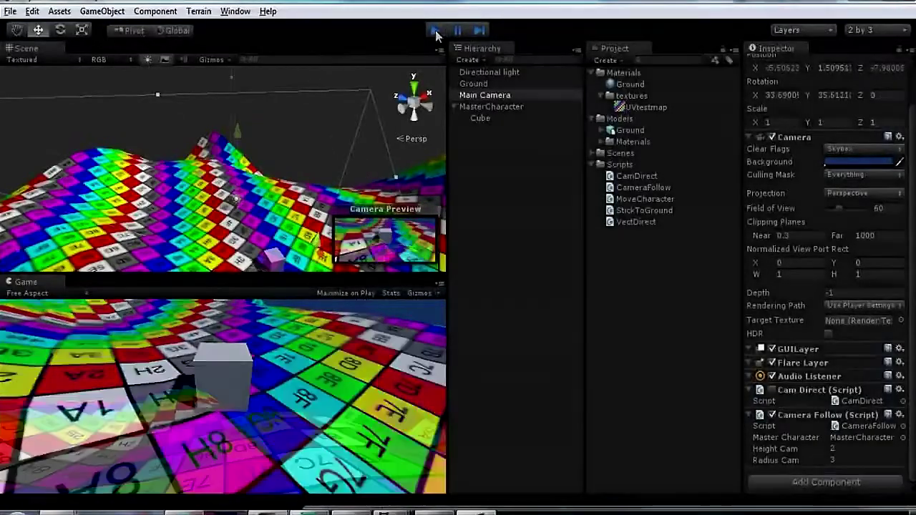
# - View the MoveCharacter script in the code editor, then minimise the editor
pyautogui.moveTo(434, 512)
pyautogui.click(433, 452)
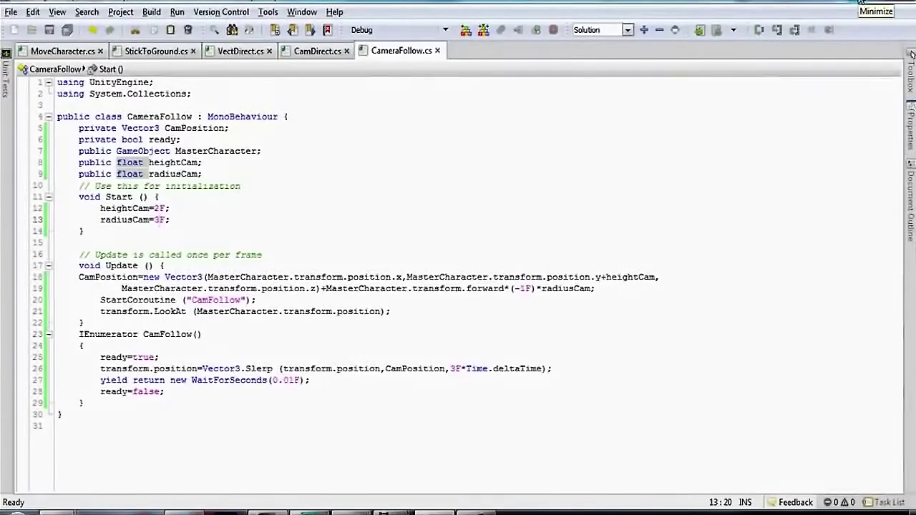
pyautogui.click(68, 51)
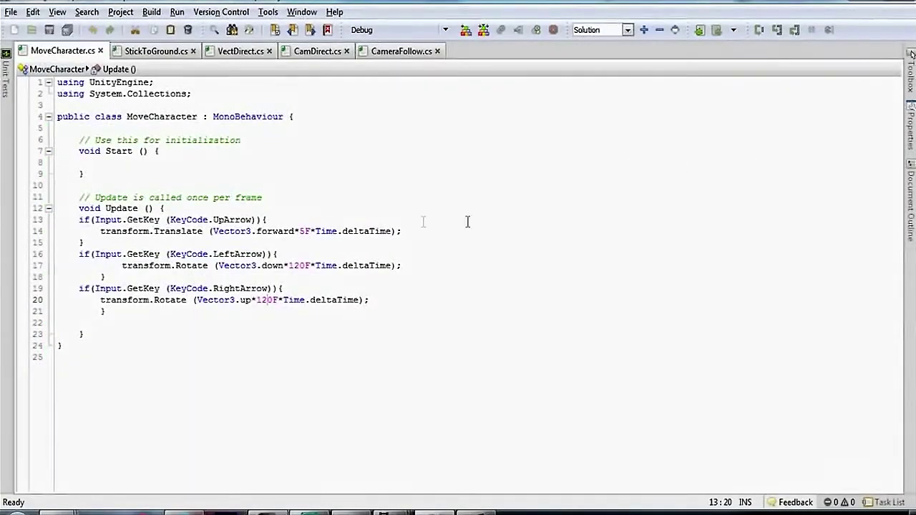
pyautogui.click(851, 6)
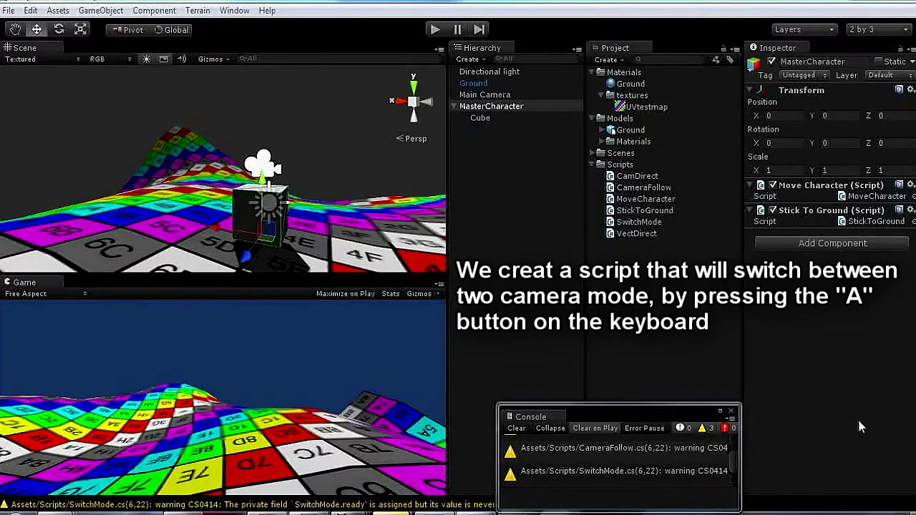
# - Read the SwitchMode code, drag it onto MasterCharacter, and select Main Camera
pyautogui.doubleClick(627, 225)
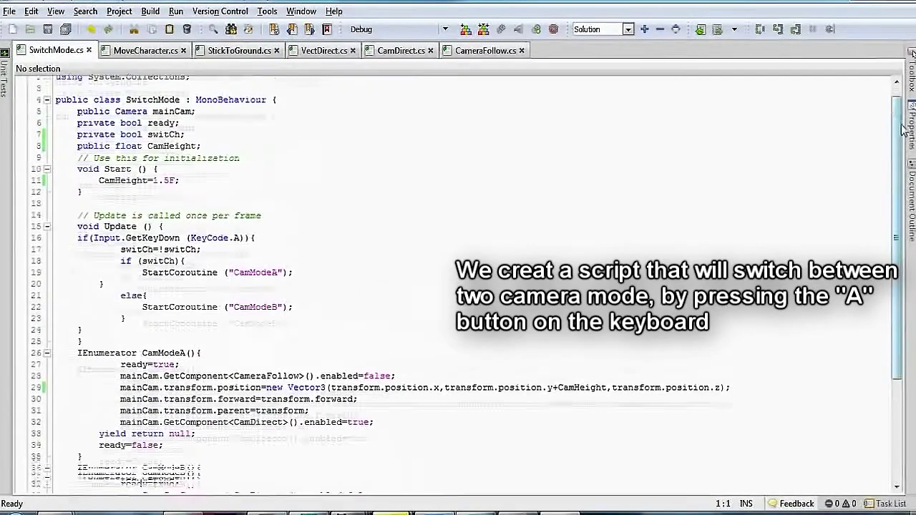
pyautogui.moveTo(904, 127); pyautogui.dragTo(908, 173)
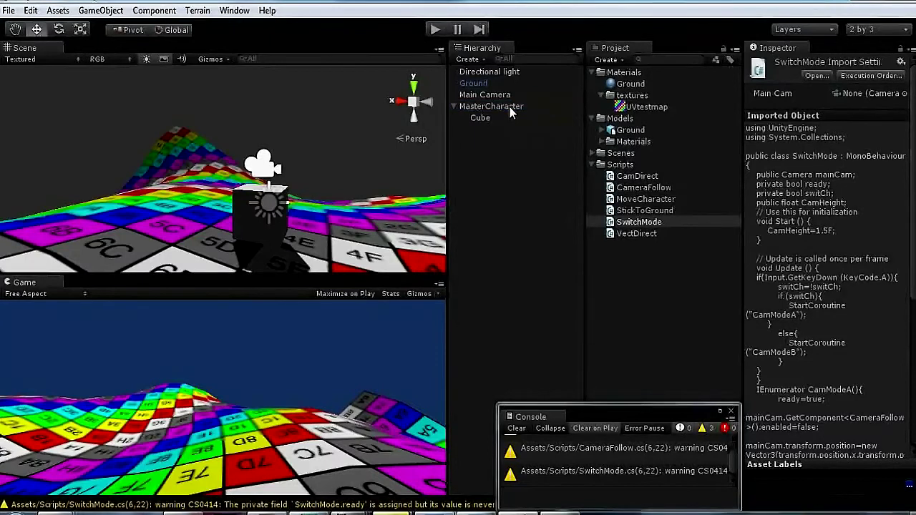
pyautogui.moveTo(510, 107)
pyautogui.mouseDown()
pyautogui.moveTo(830, 259)
pyautogui.moveTo(867, 265)
pyautogui.mouseUp()
pyautogui.click(499, 97)
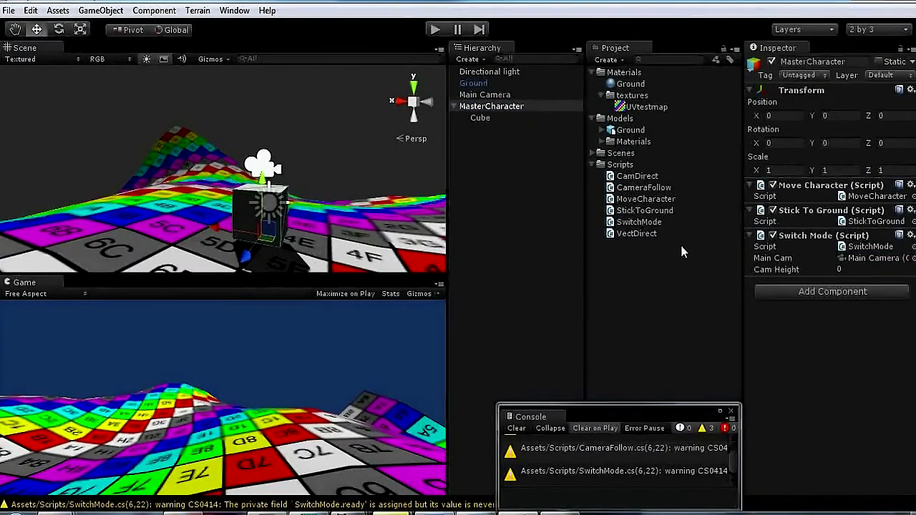
pyautogui.click(485, 95)
pyautogui.keyDown('alt'); pyautogui.moveTo(251, 186); pyautogui.dragTo(186, 187); pyautogui.keyUp('alt')
# - Play-test toggling the camera modes, stop, and select CameraFollow to preview its code
pyautogui.click(434, 28)
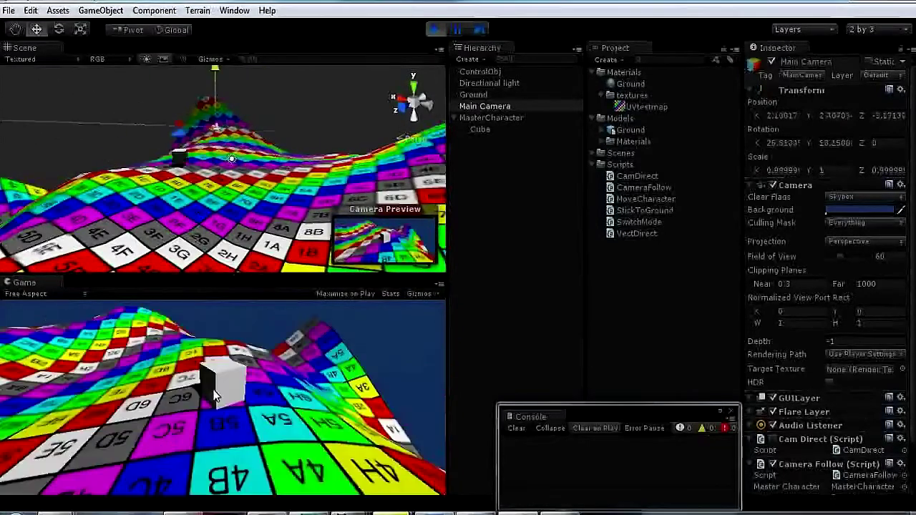
pyautogui.click(435, 30)
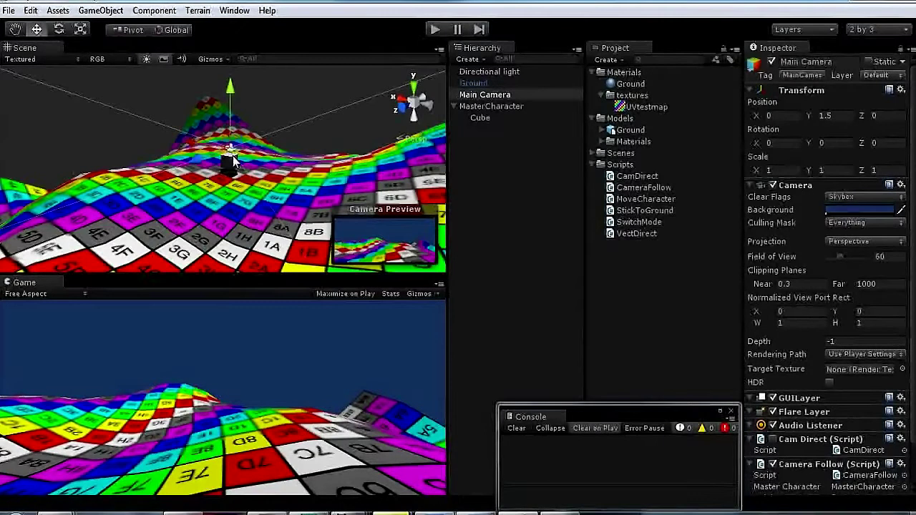
pyautogui.click(645, 189)
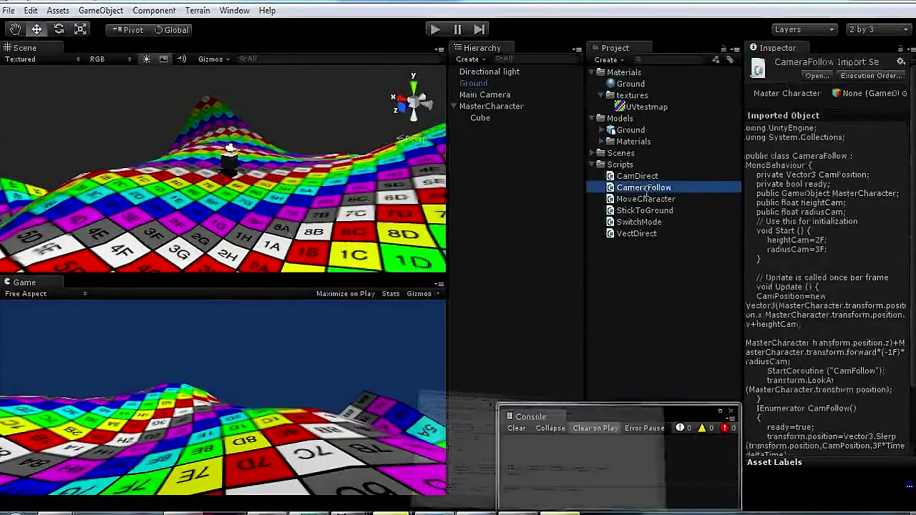
# - In CameraFollow.cs, wrap the LookAt target in a new Vector3 built from MasterCharacter's position x and y+
pyautogui.doubleClick(646, 192)
pyautogui.click(193, 312)
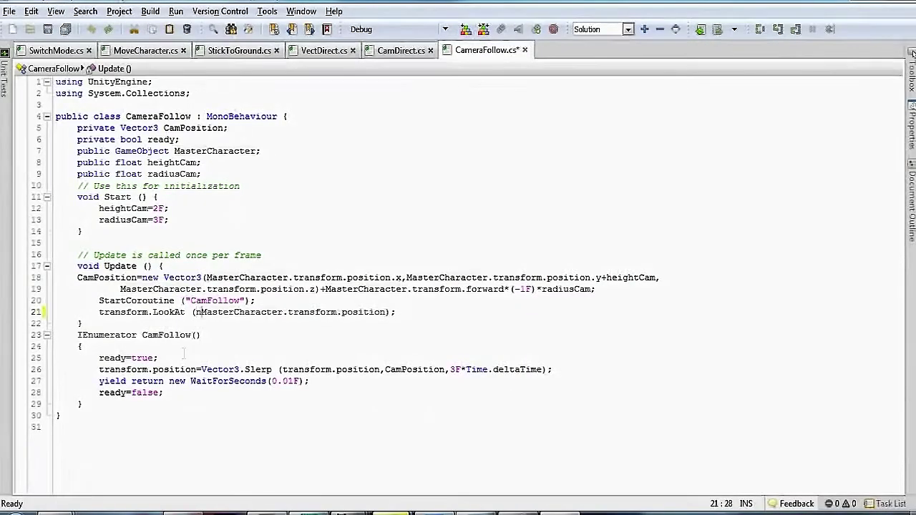
pyautogui.write('new Ve')
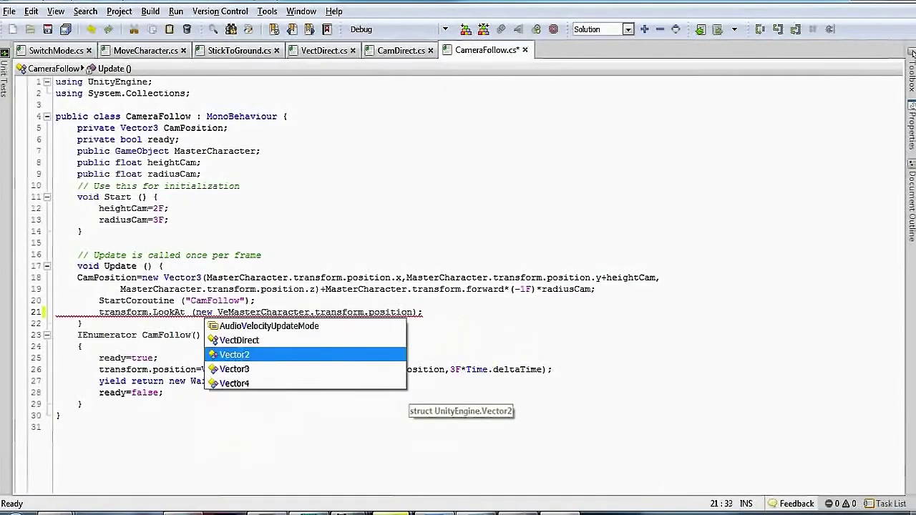
pyautogui.write('ctor3(')
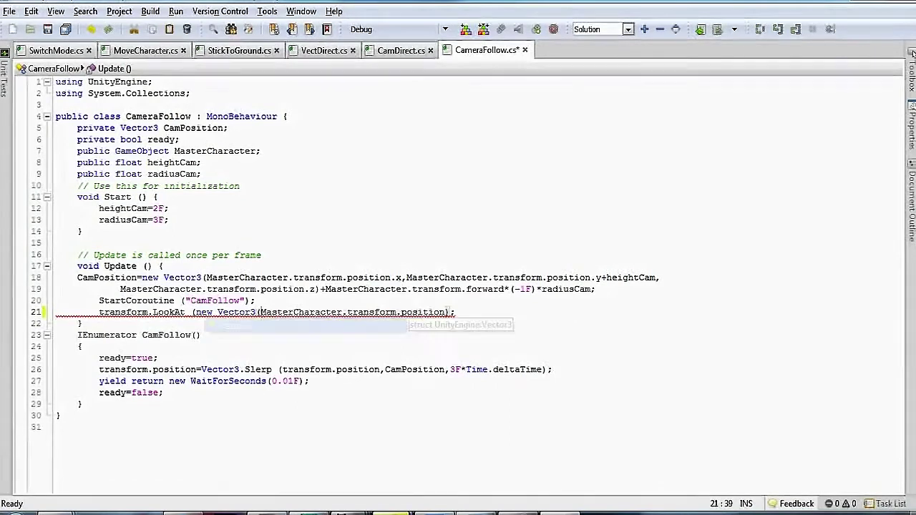
pyautogui.click(423, 313)
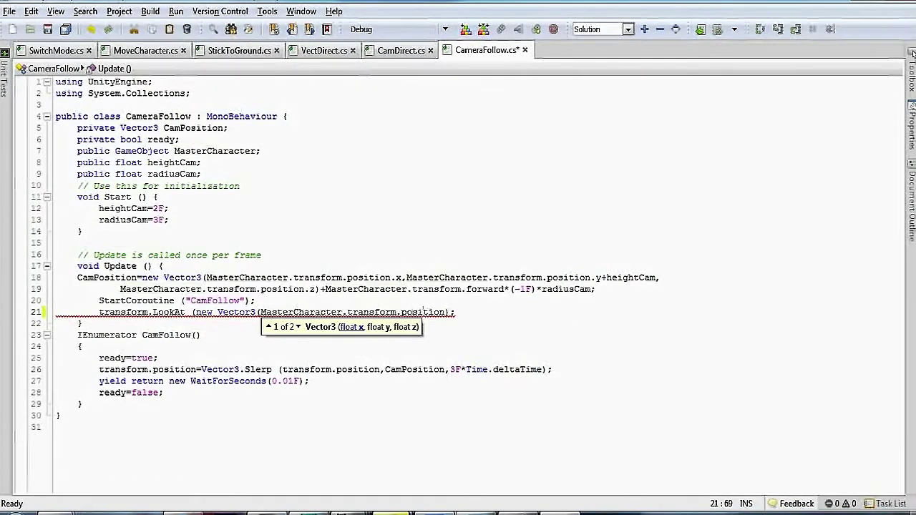
pyautogui.write('.x,')
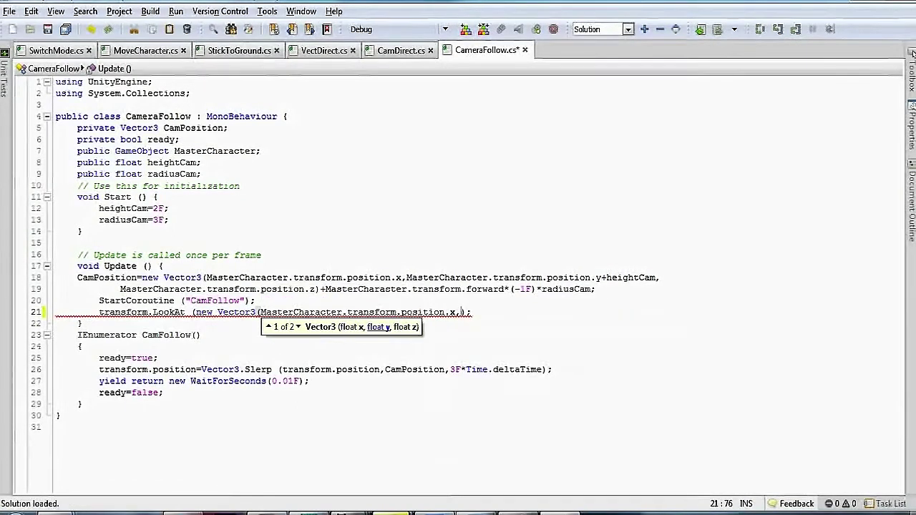
pyautogui.moveTo(261, 313); pyautogui.dragTo(452, 313)
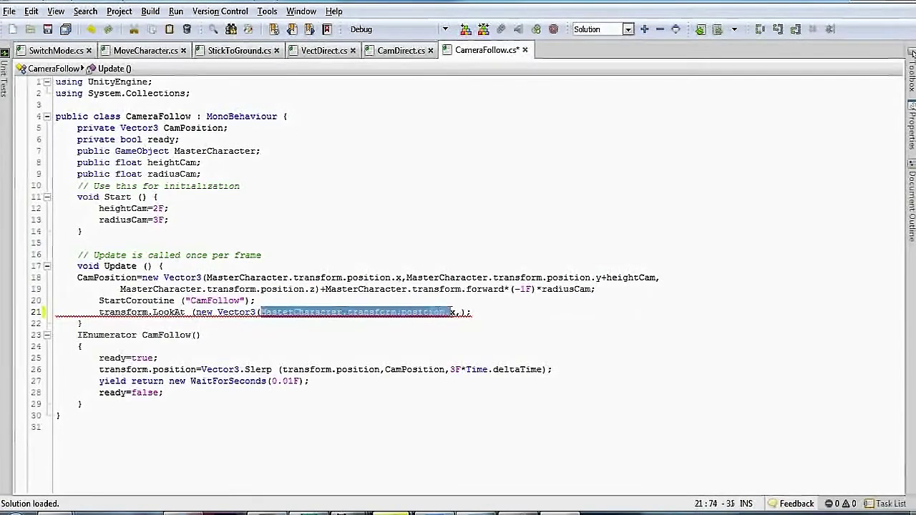
pyautogui.hotkey('ctrl', 'c')
pyautogui.click(459, 313)
pyautogui.hotkey('ctrl', 'v')
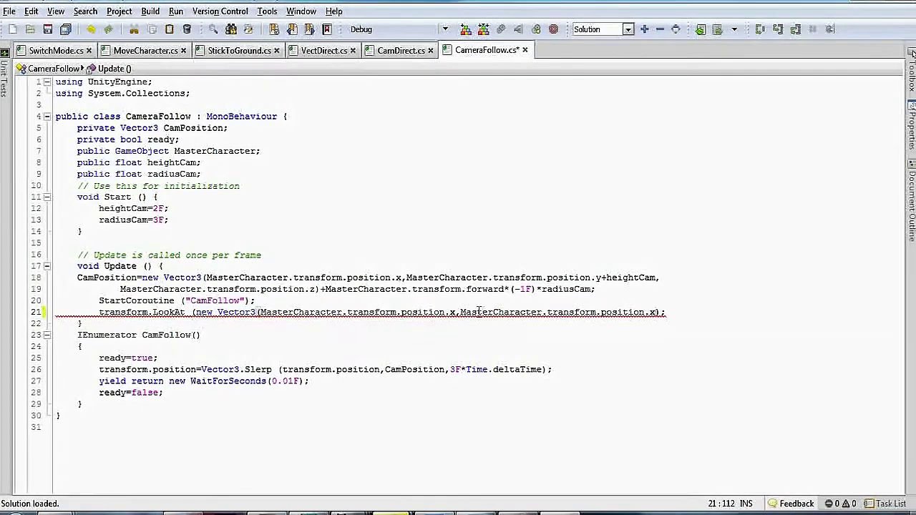
pyautogui.doubleClick(654, 312)
pyautogui.write('y')
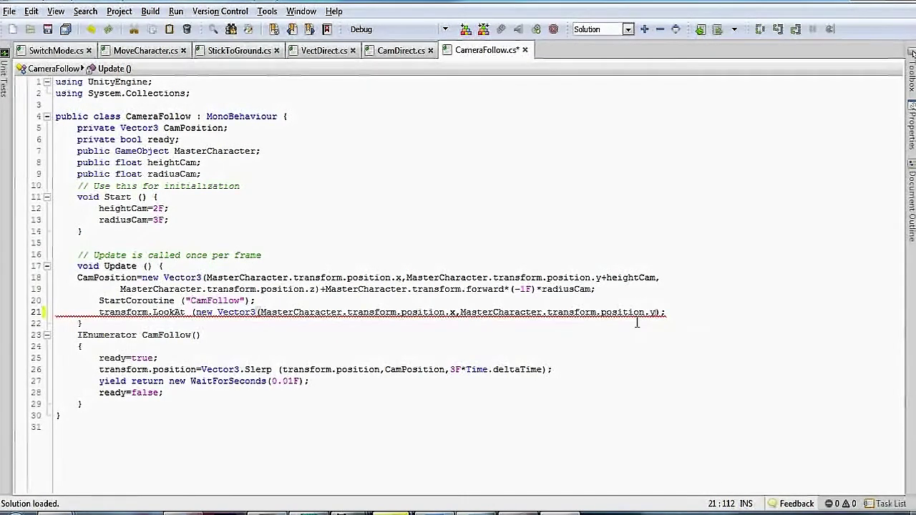
pyautogui.write('+')
# - Declare 'public float targetHeight' and initialise targetHeight to 1F in Start
pyautogui.click(208, 174)
pyautogui.press('Return')
pyautogui.write('p')
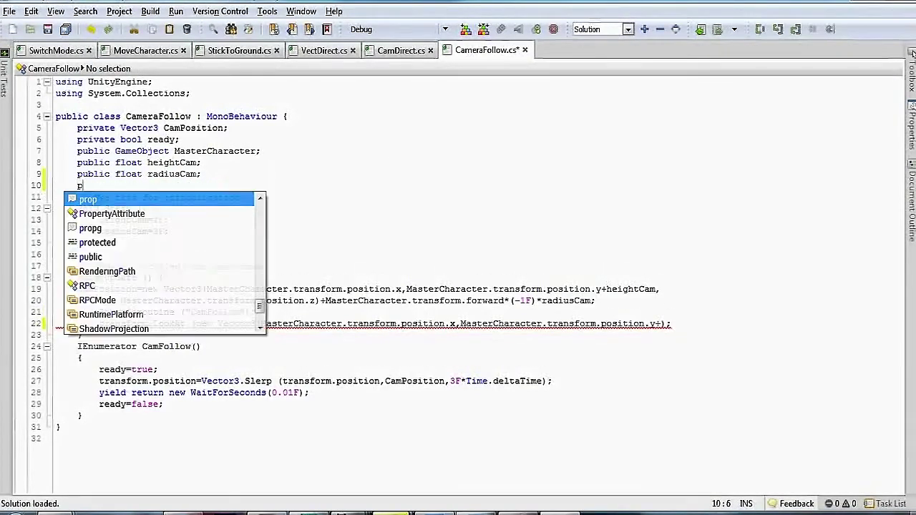
pyautogui.write('ublic float ')
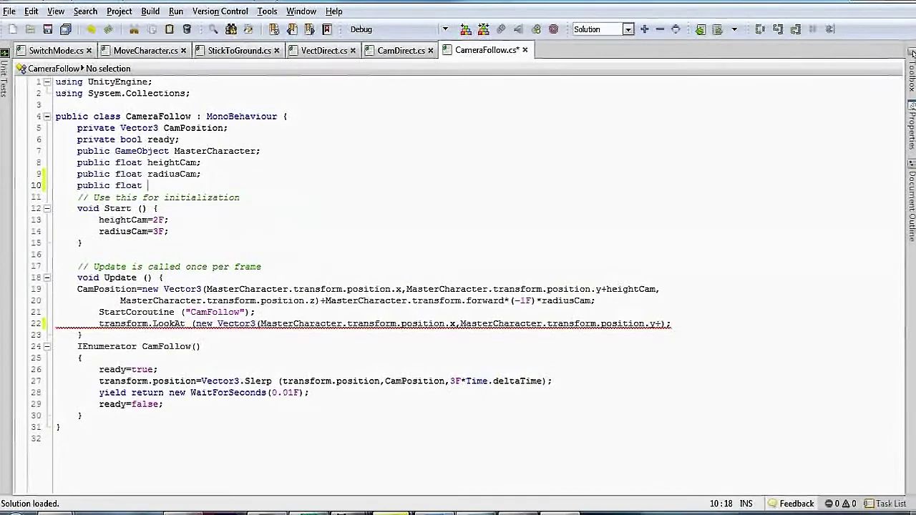
pyautogui.write('target')
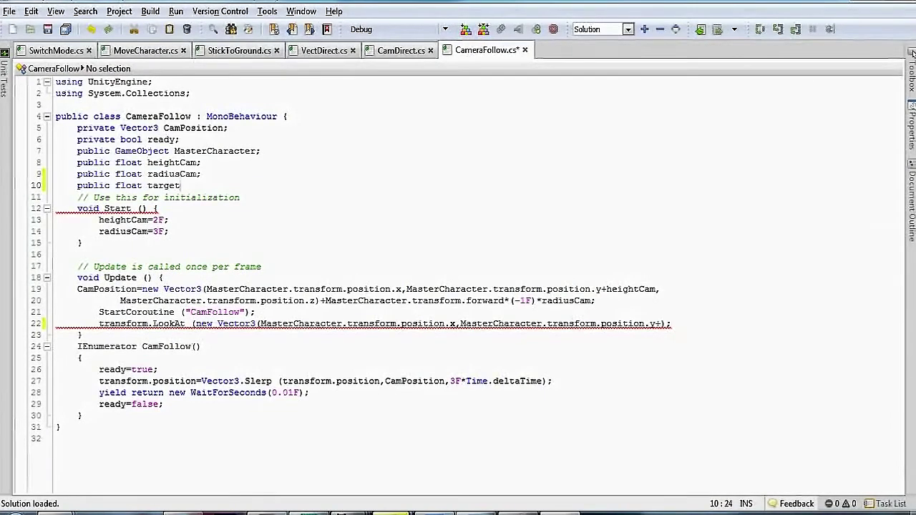
pyautogui.write('Height;')
pyautogui.click(175, 231)
pyautogui.press('Return')
pyautogui.write('tar')
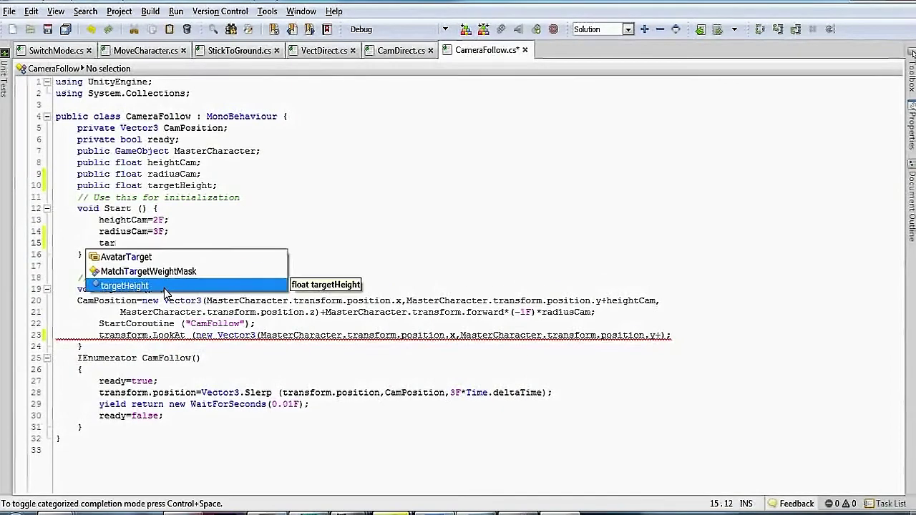
pyautogui.write('=1F')
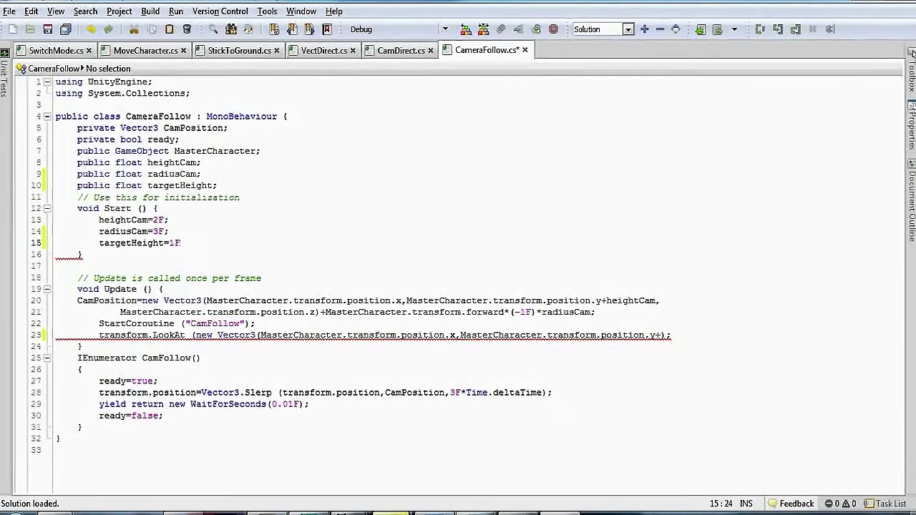
pyautogui.write(';')
# - Complete the LookAt Vector3 as (x, y+targetHeight, z) and save the script
pyautogui.click(664, 335)
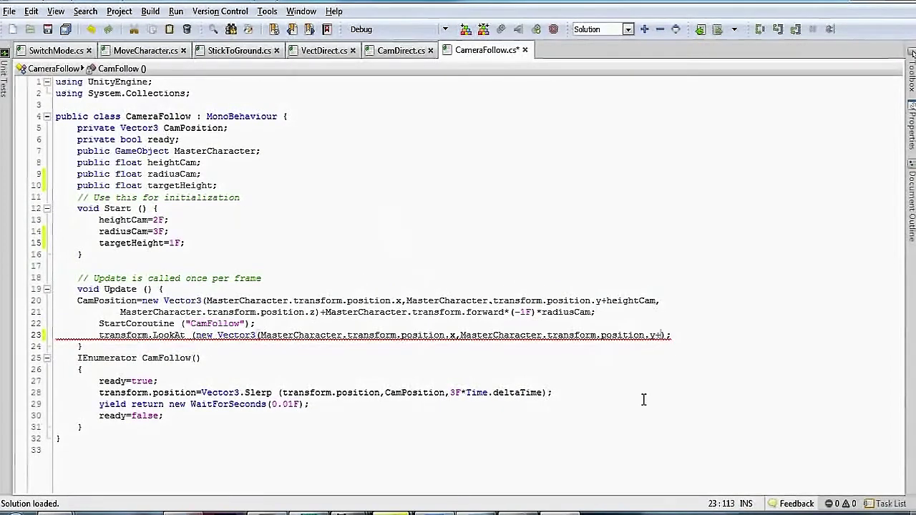
pyautogui.write('tar')
pyautogui.press('Return')
pyautogui.write(',')
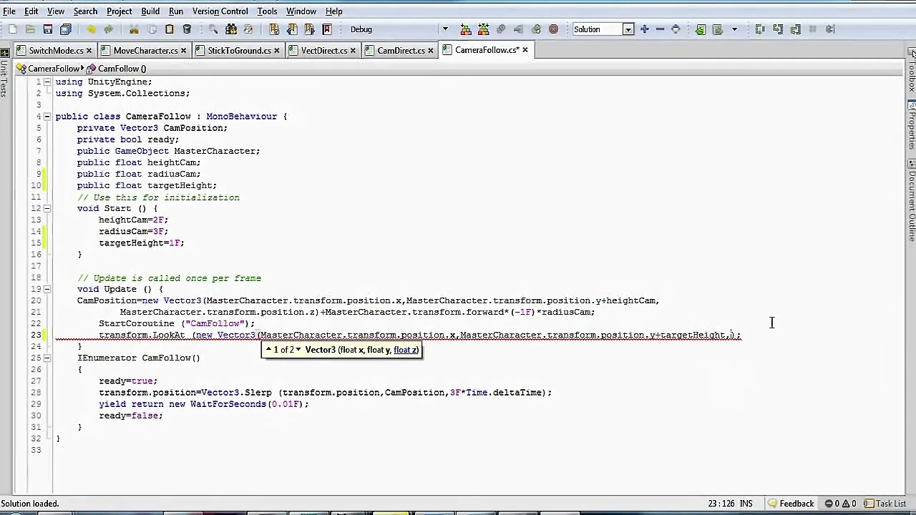
pyautogui.hotkey('ctrl', 'v')
pyautogui.click(730, 335)
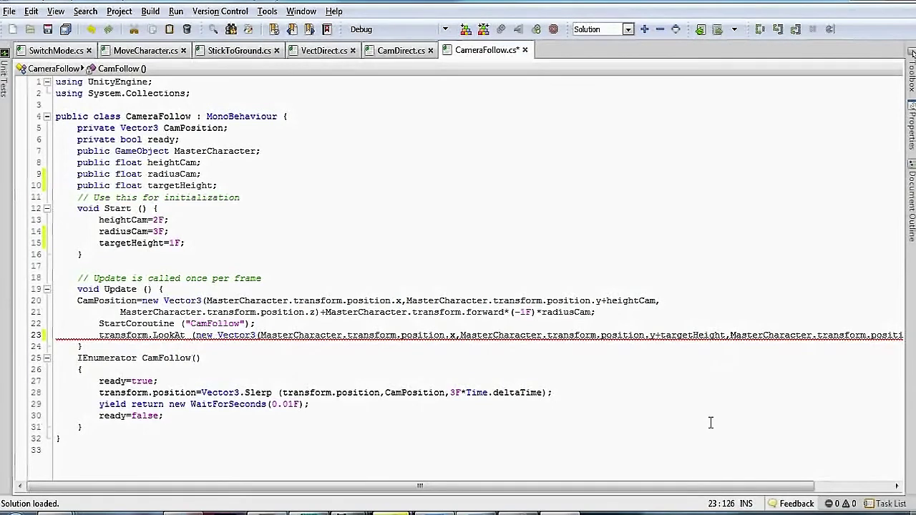
pyautogui.press('Return')
pyautogui.press('Right')
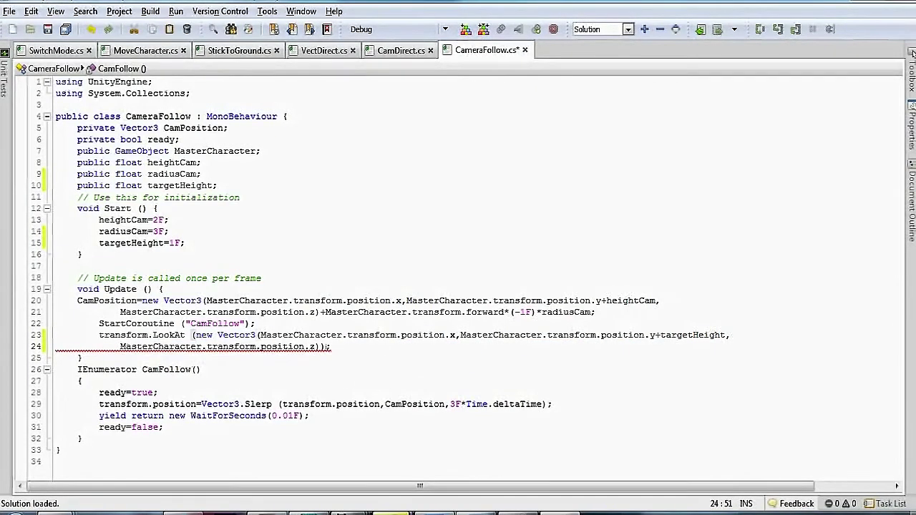
pyautogui.click(45, 33)
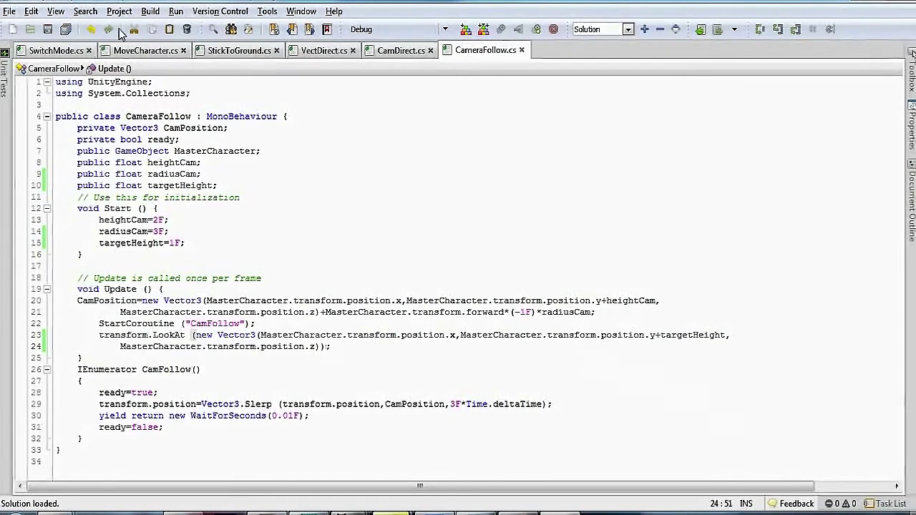
# - Back in Unity, enter Play mode and select Main Camera
pyautogui.hotkey('alt', 'Tab')
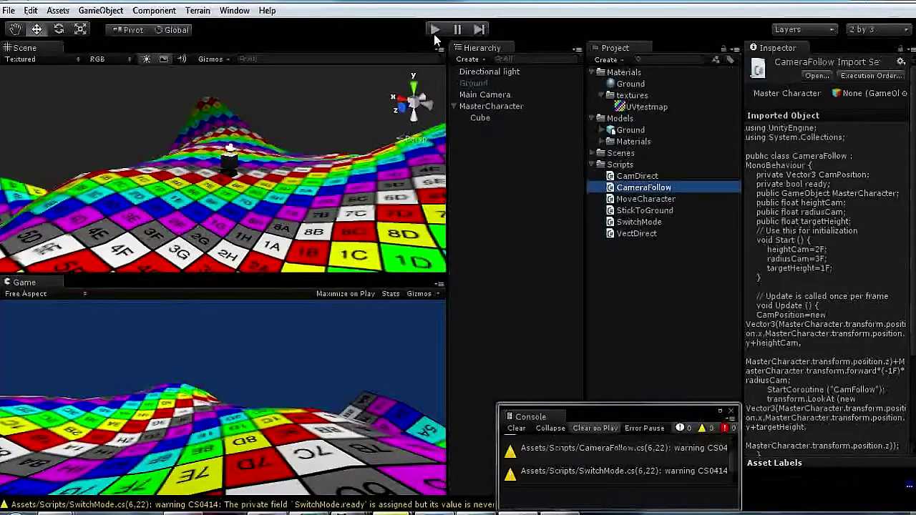
pyautogui.click(435, 31)
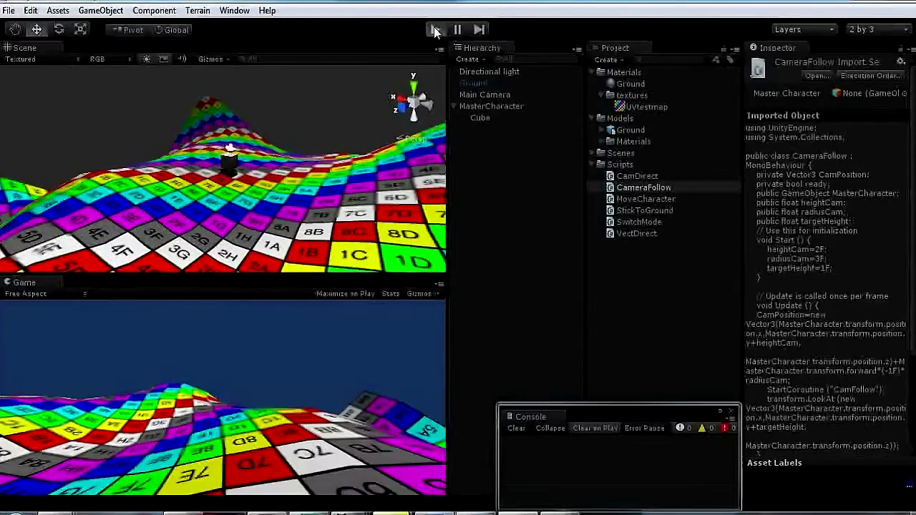
pyautogui.click(485, 95)
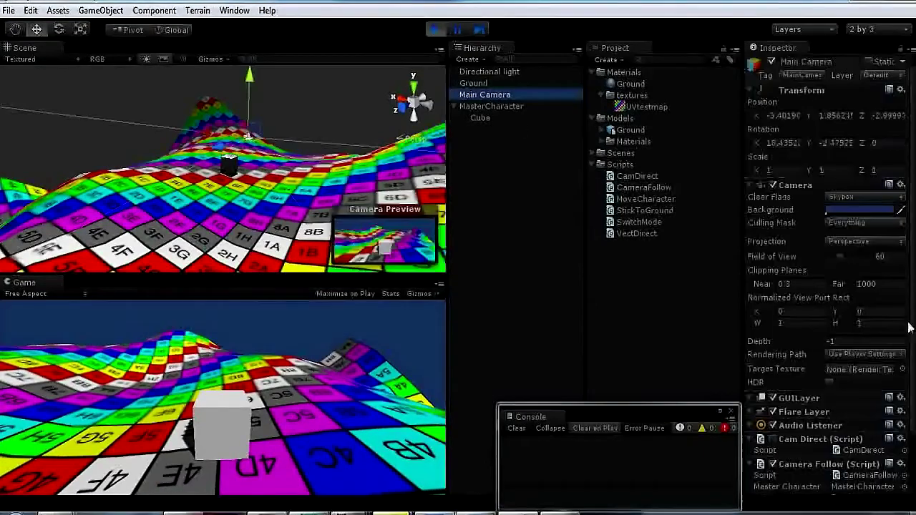
# - Try Camera Follow Target Height values 2, 0.5 and 0, settle on 1, then toggle camera mode
pyautogui.click(834, 462)
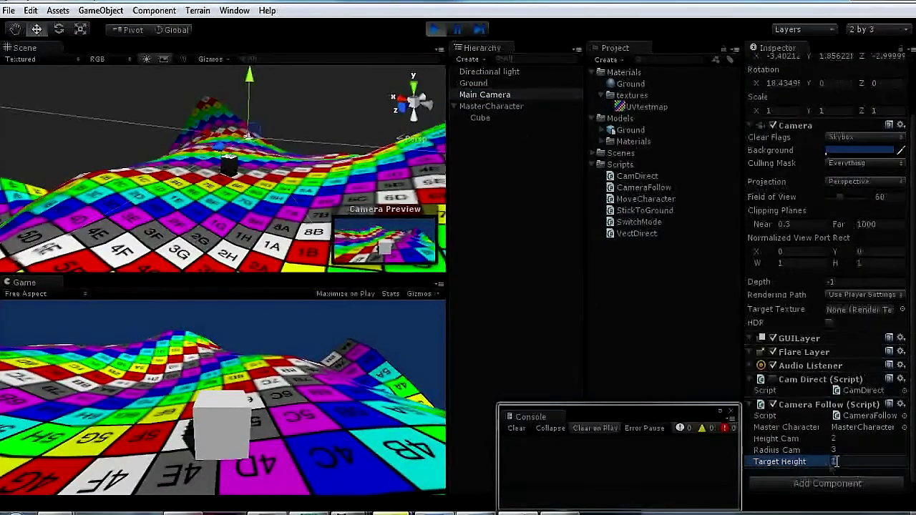
pyautogui.write('2')
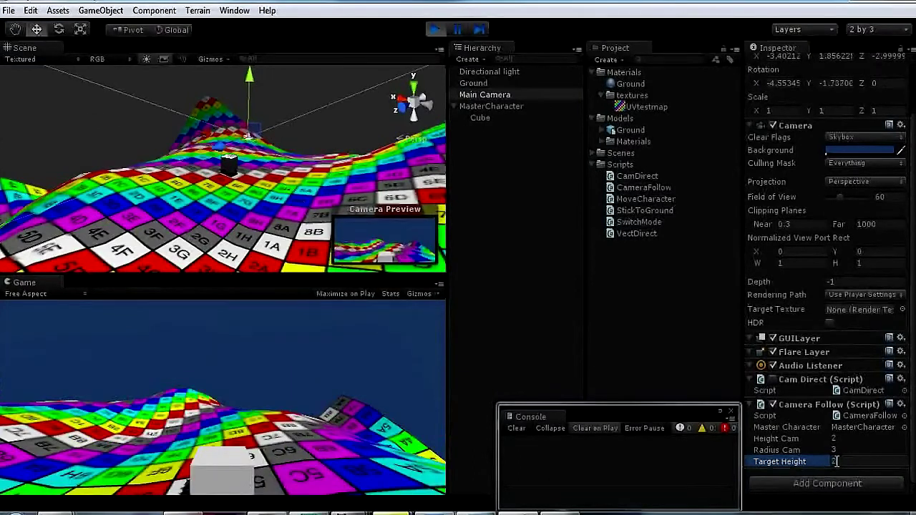
pyautogui.press('BackSpace')
pyautogui.write('0.5')
pyautogui.press('BackSpace')
pyautogui.press('BackSpace')
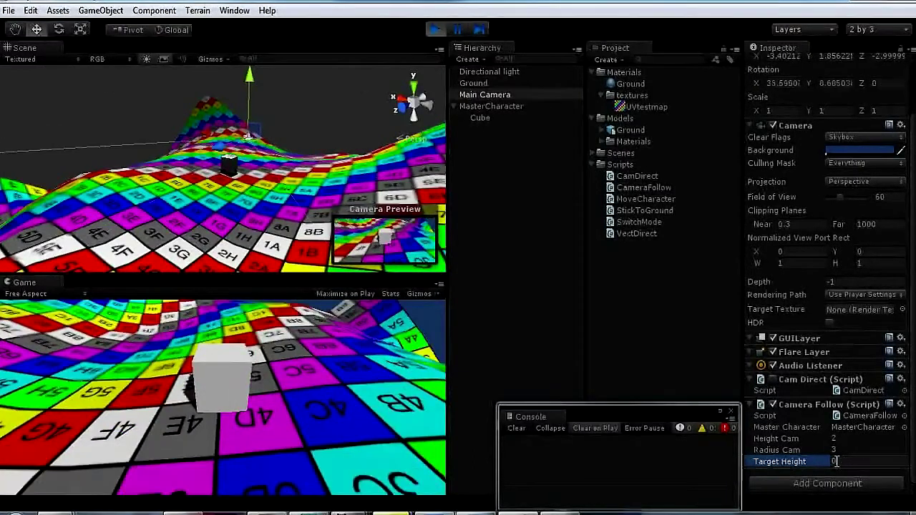
pyautogui.write('1')
pyautogui.press('Return')
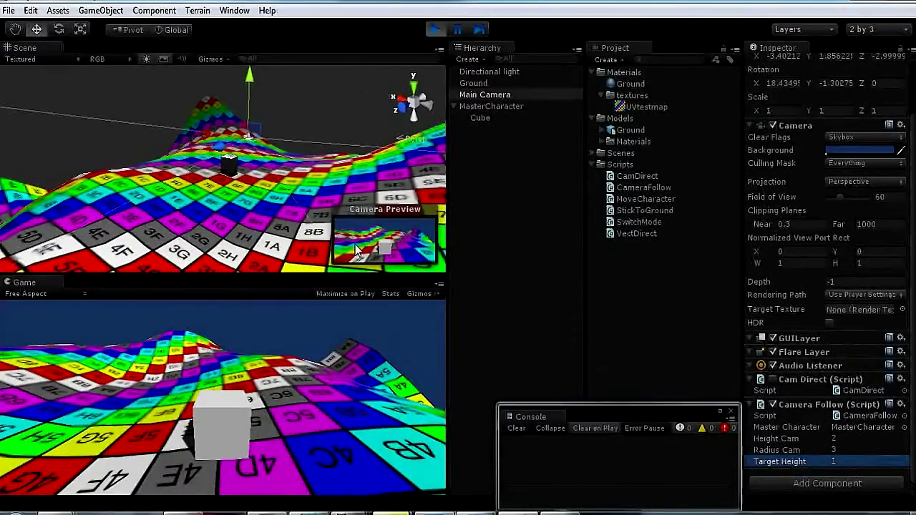
pyautogui.hotkey('shift', 'Tab')
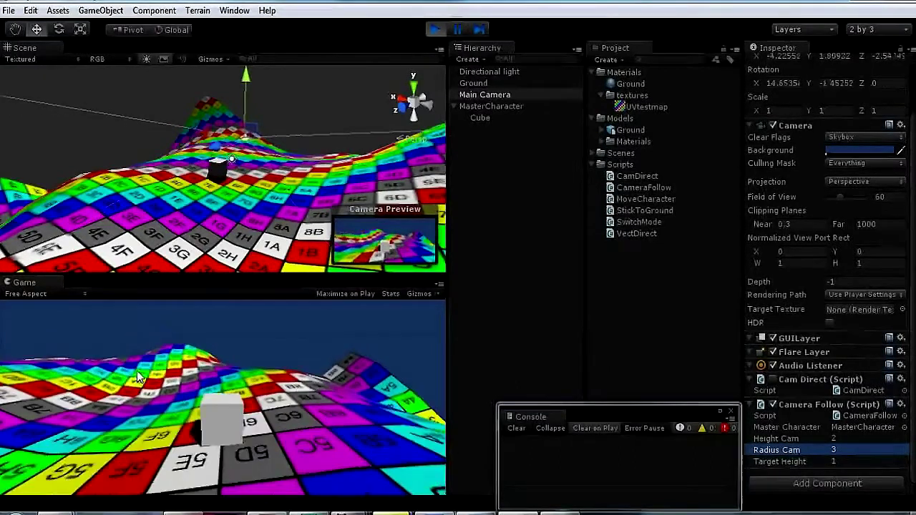
pyautogui.click(140, 378)
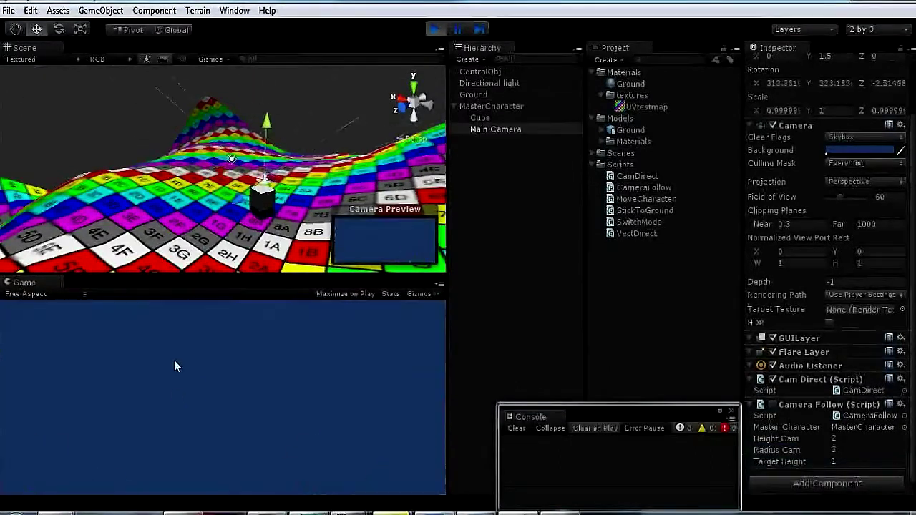